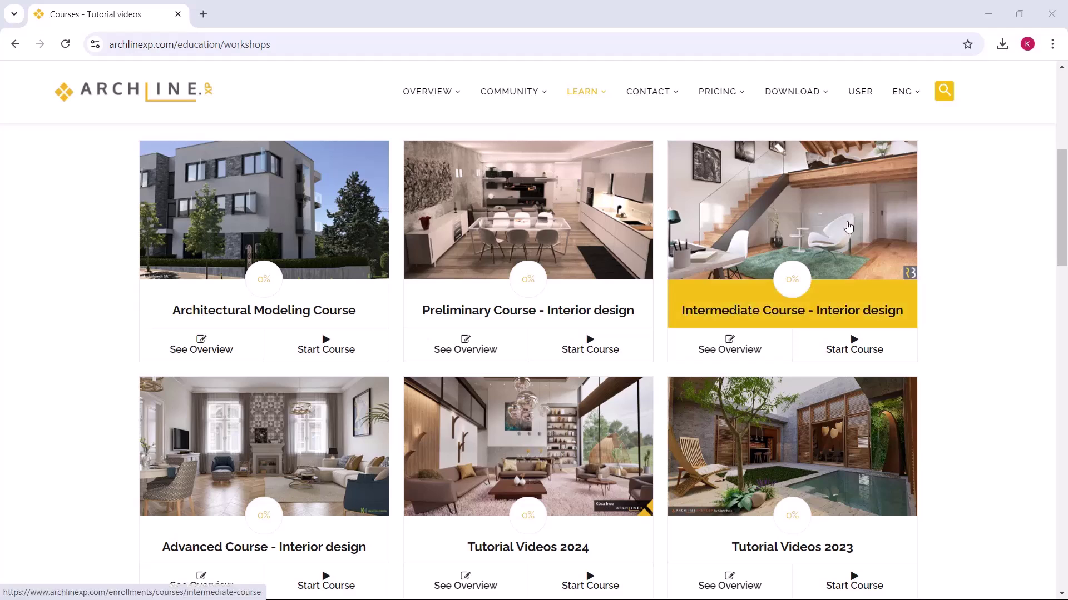
# Open the Intermediate Course - Interior design downloads page via LEARN > Courses - Tutorial videos
pyautogui.moveTo(604, 95)
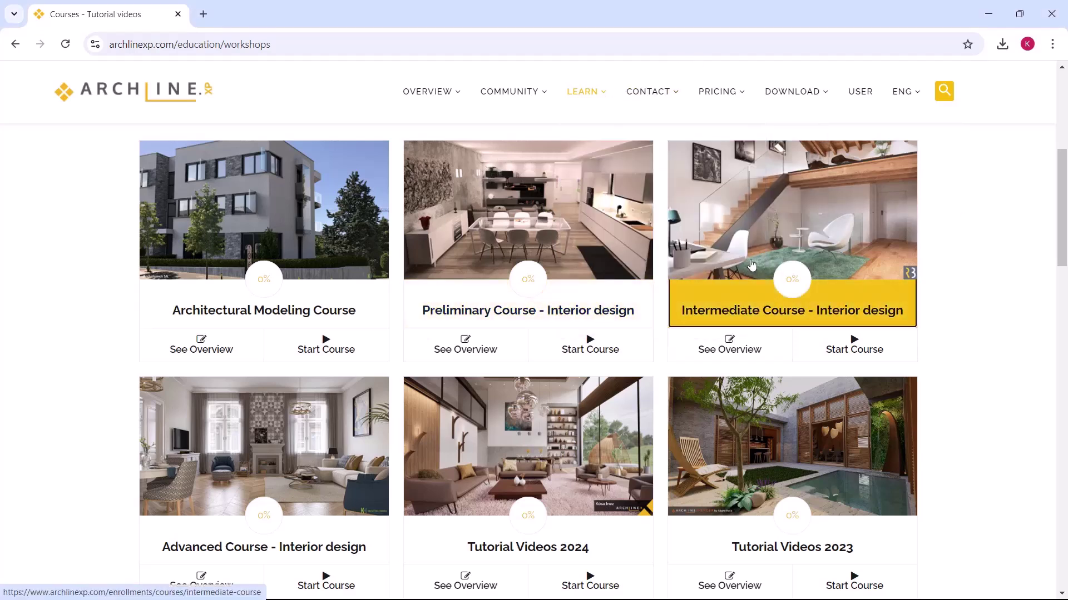
pyautogui.click(751, 265)
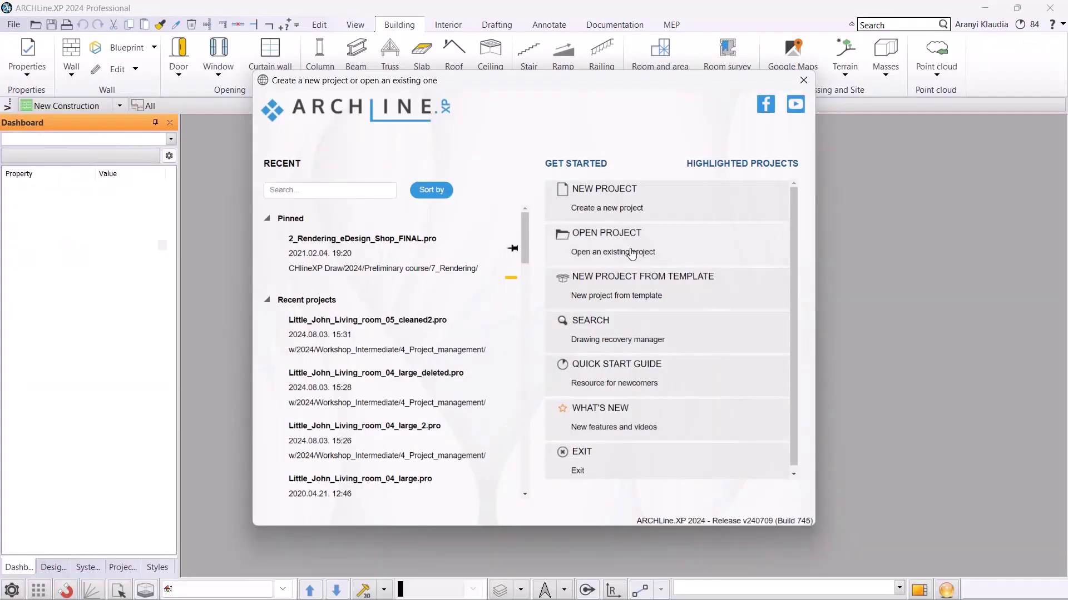
# Open the living-room Start project from 2024 > Workshop_Intermediate > 2_Visual
pyautogui.click(637, 239)
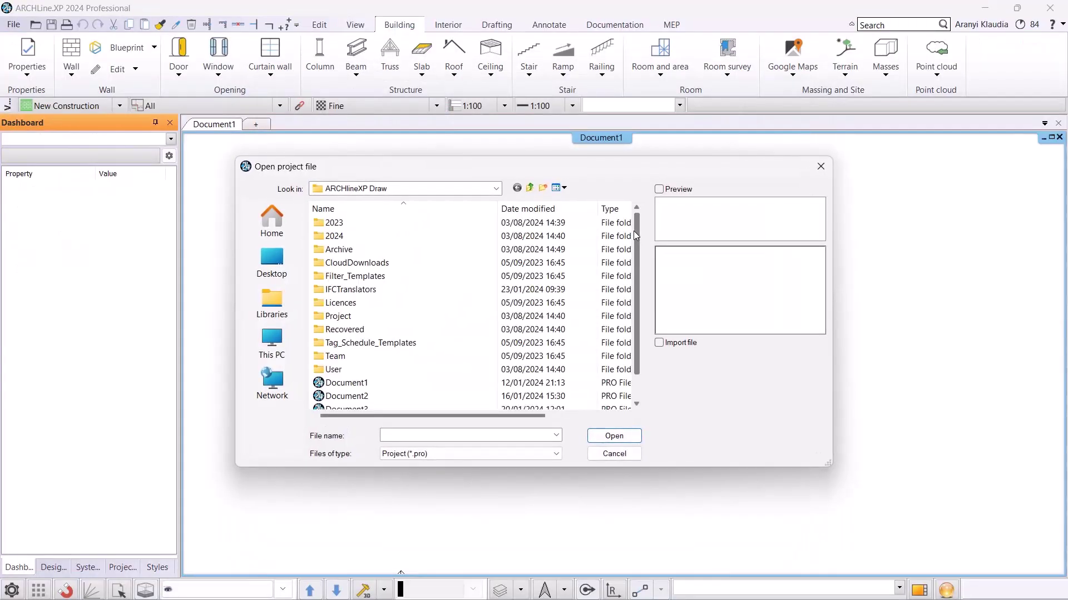
pyautogui.click(347, 240)
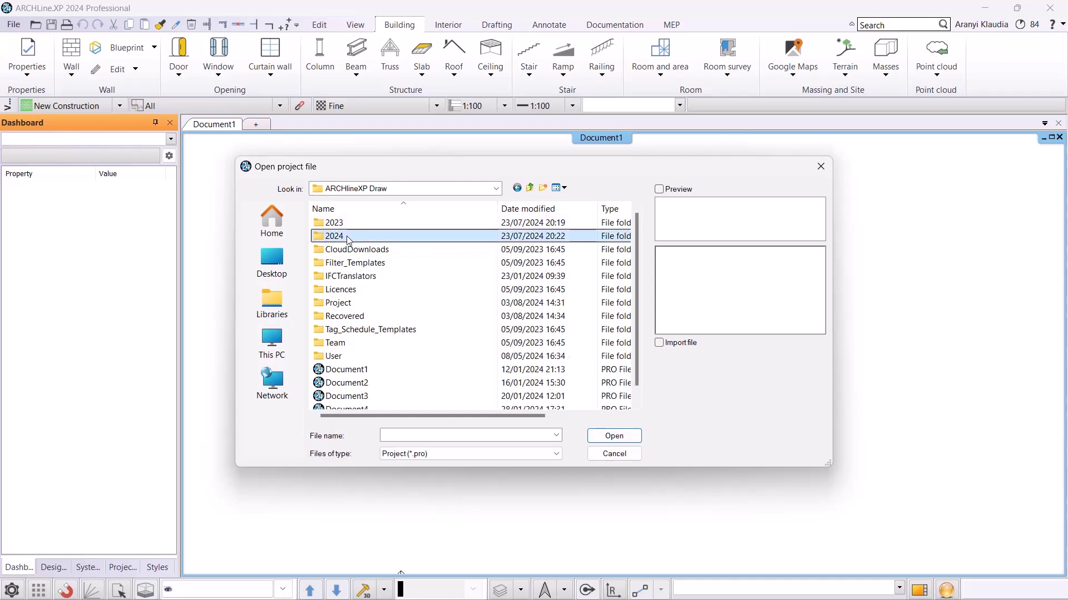
pyautogui.doubleClick(348, 238)
pyautogui.doubleClick(417, 336)
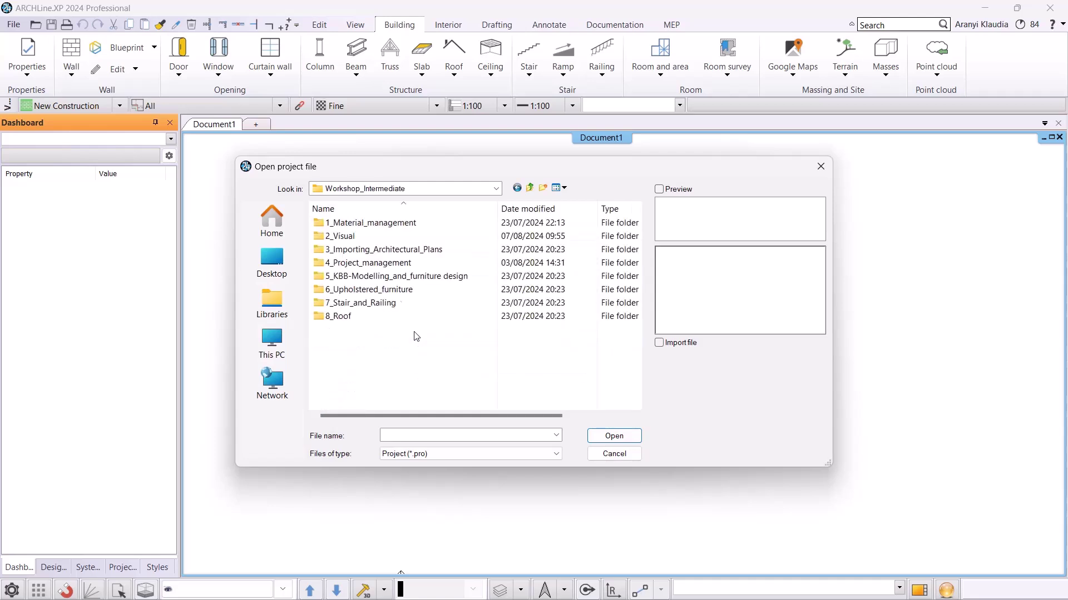
pyautogui.doubleClick(356, 237)
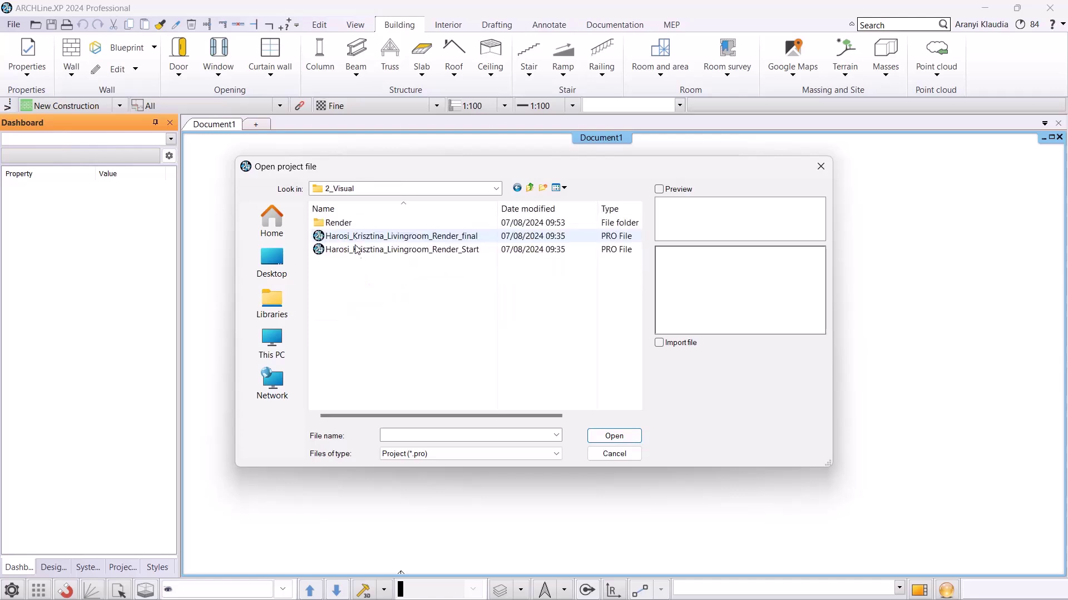
pyautogui.click(365, 249)
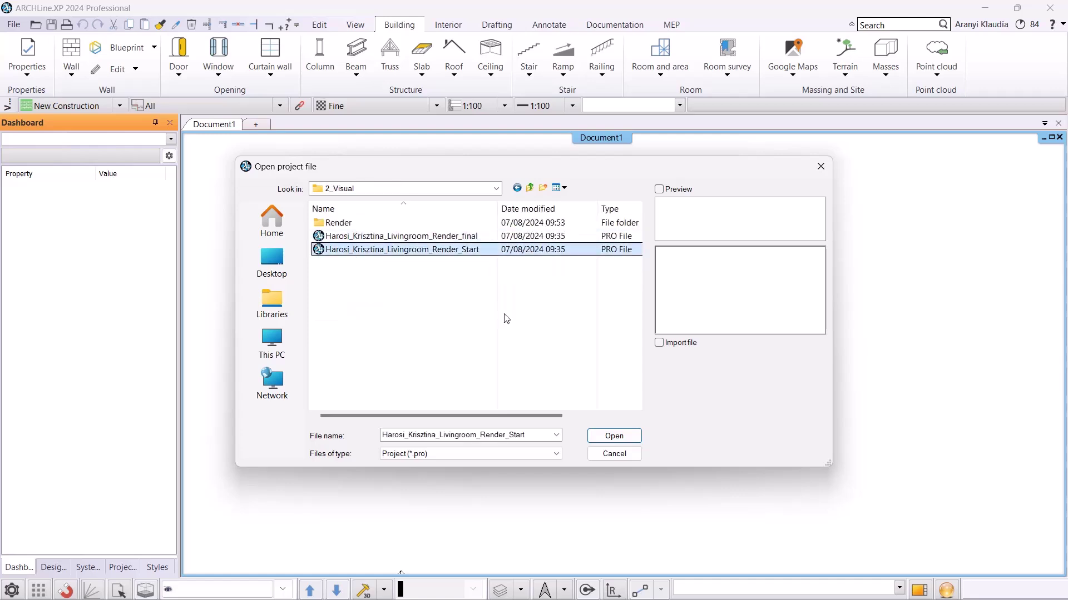
pyautogui.click(614, 436)
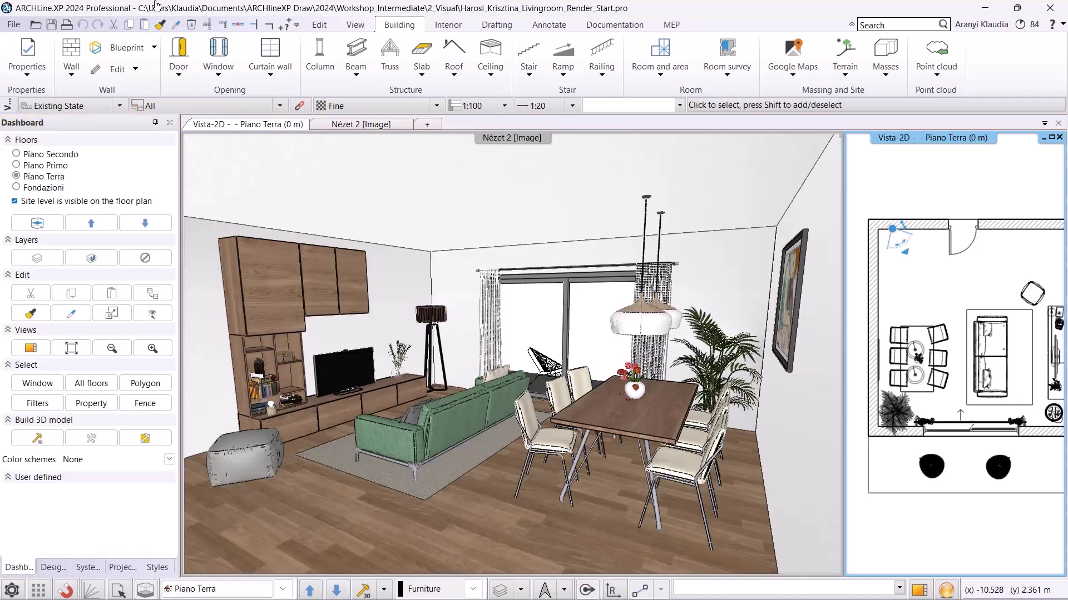
# Save the project under the new name Render_AK
pyautogui.click(13, 24)
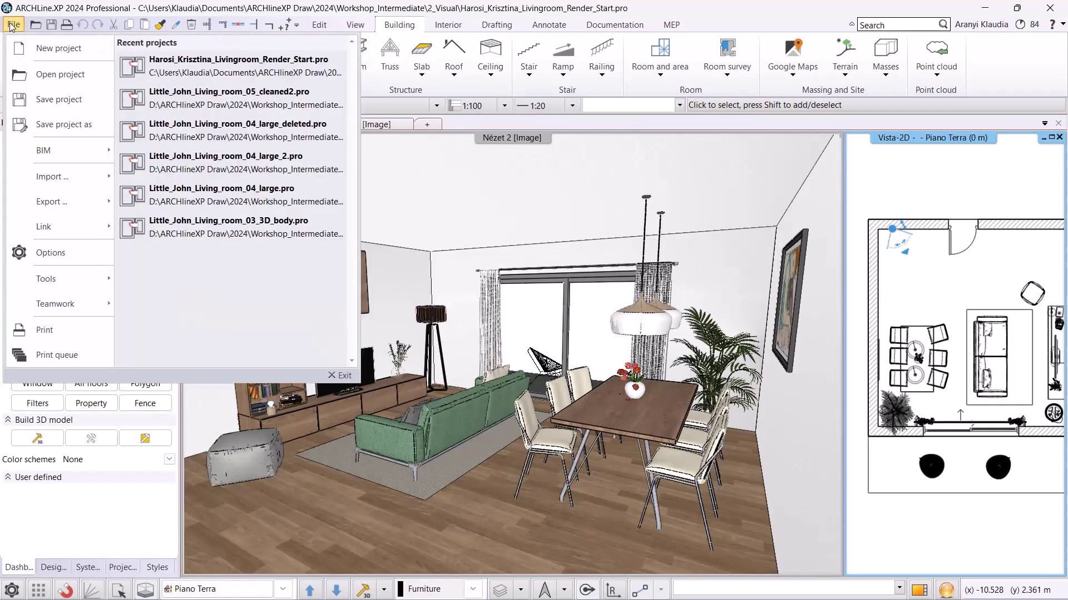
pyautogui.click(62, 124)
pyautogui.click(604, 476)
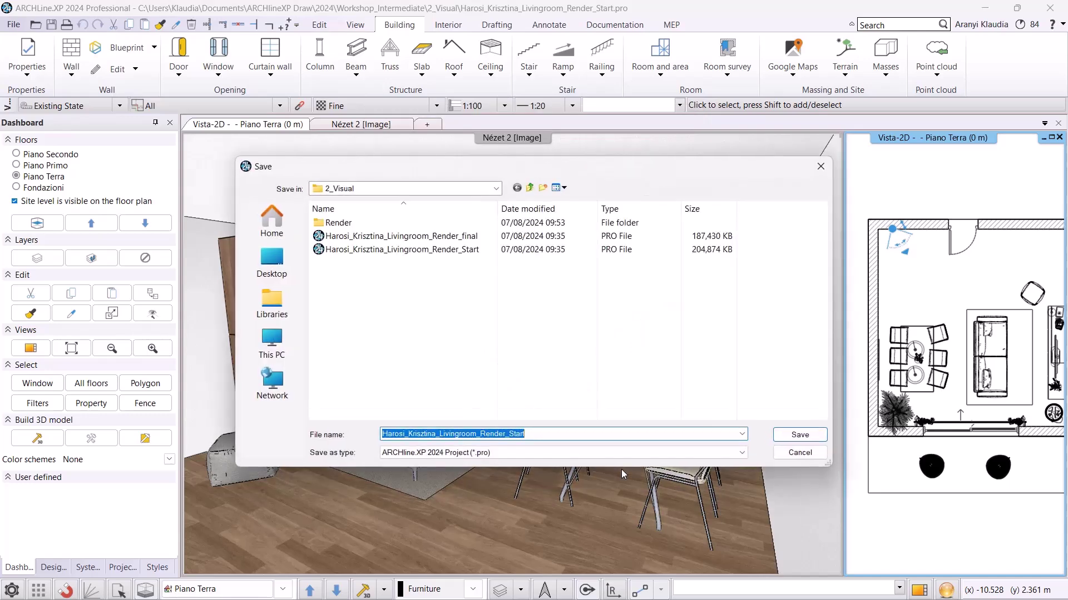
pyautogui.moveTo(479, 434); pyautogui.dragTo(411, 438)
pyautogui.press('BackSpace')
pyautogui.write('AK')
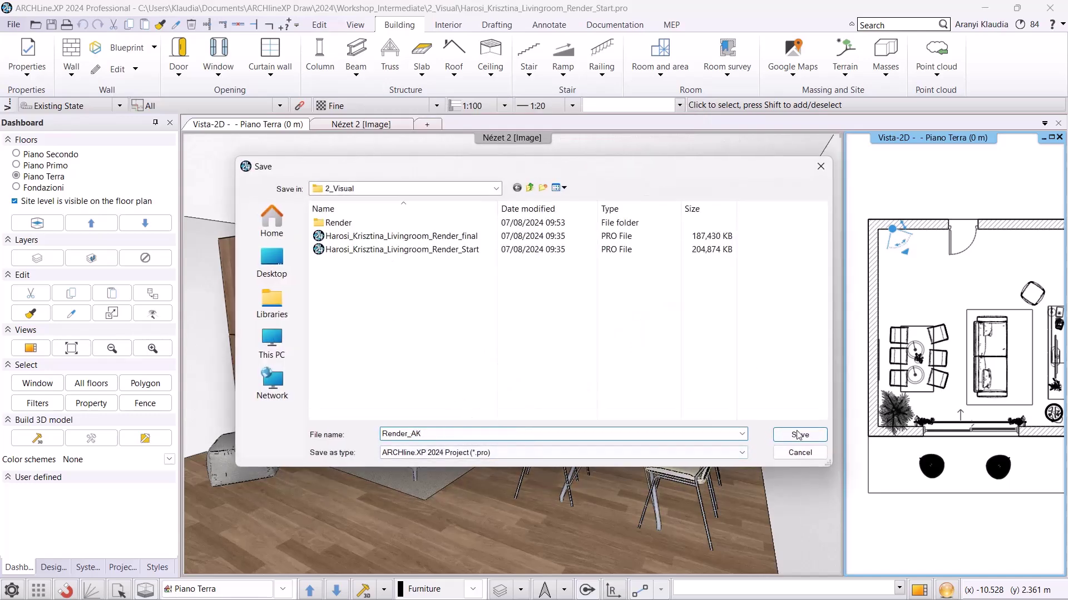
pyautogui.click(800, 434)
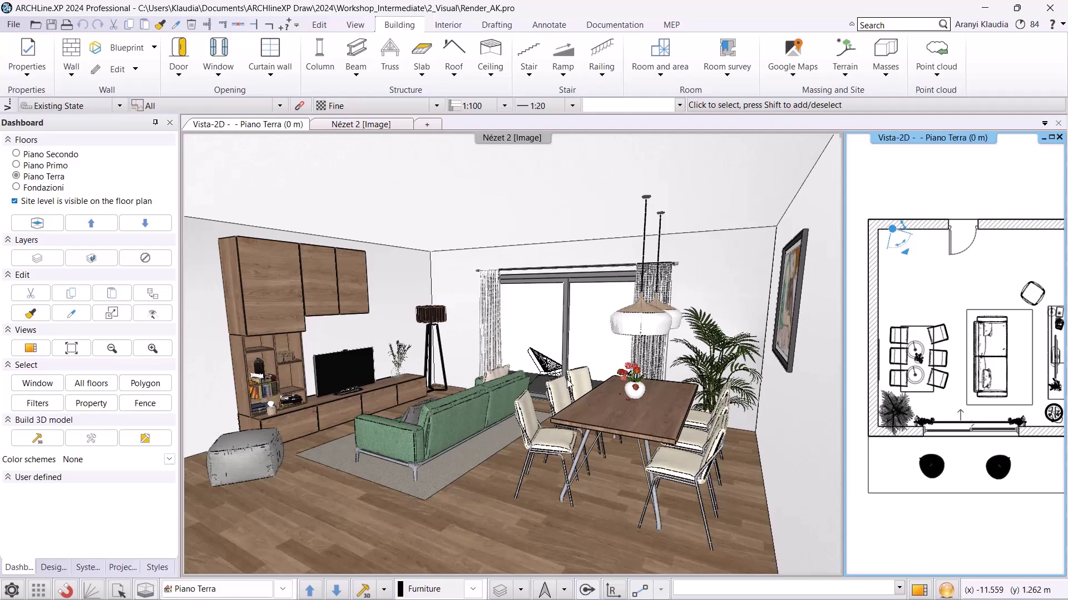
# Reposition the perspective camera and its target across the living room in the plan
pyautogui.click(395, 376)
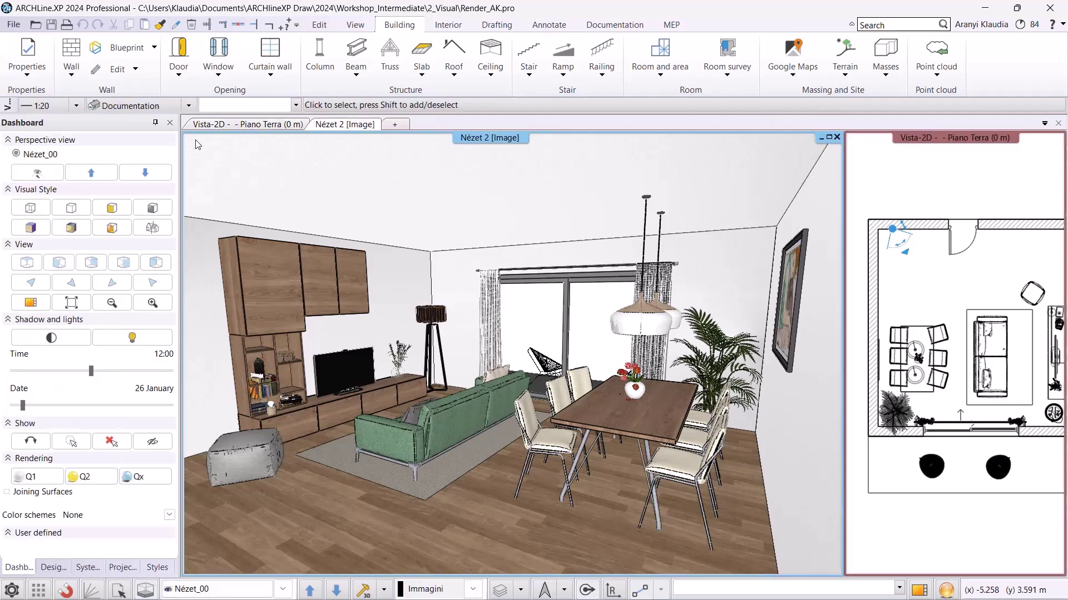
pyautogui.click(51, 177)
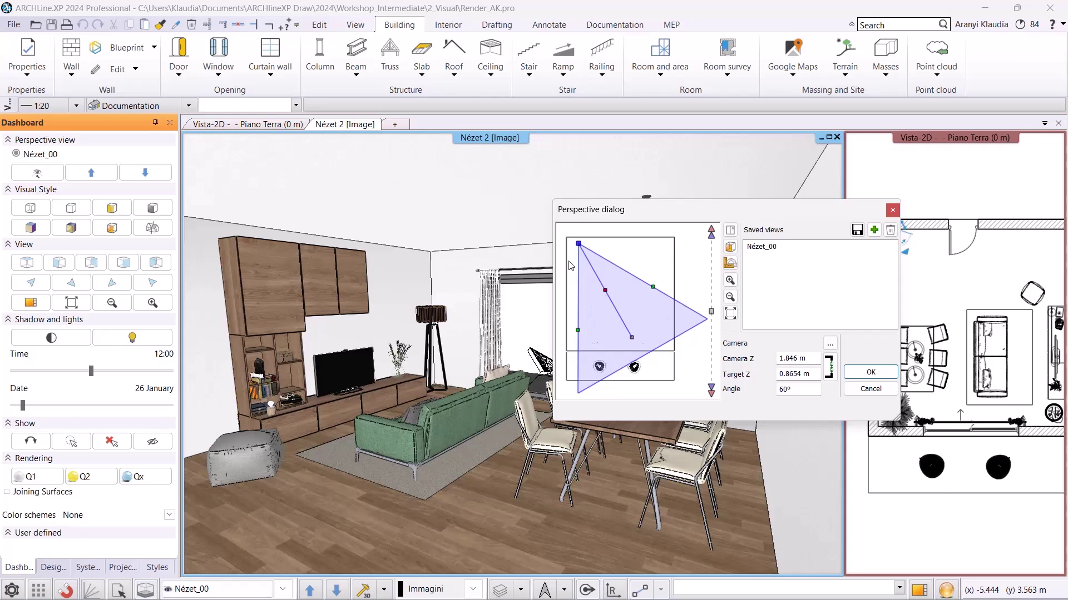
pyautogui.moveTo(579, 245); pyautogui.dragTo(615, 247)
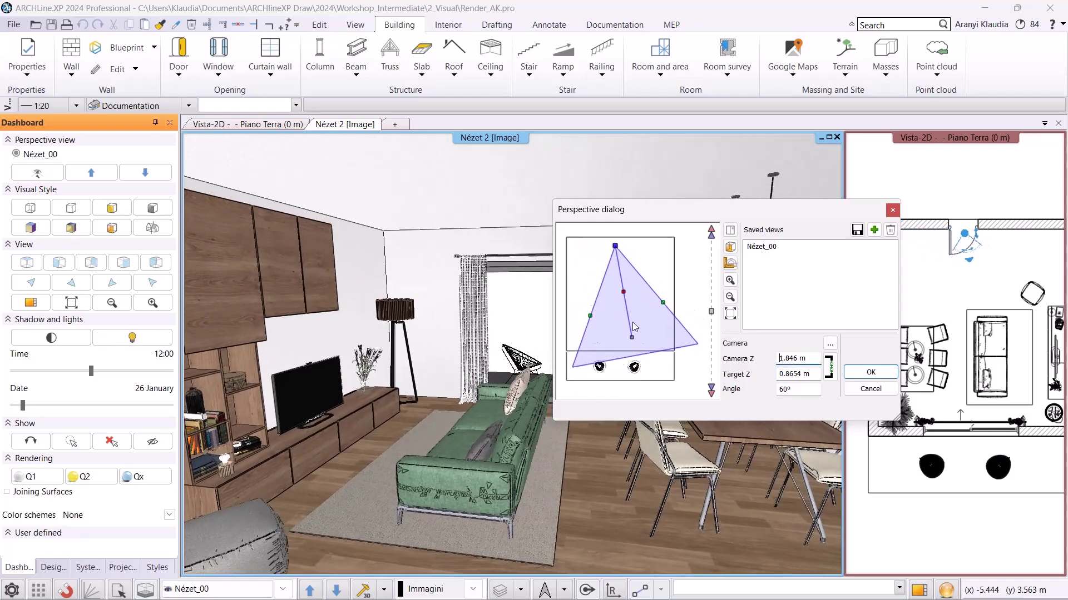
pyautogui.moveTo(632, 338); pyautogui.dragTo(616, 340)
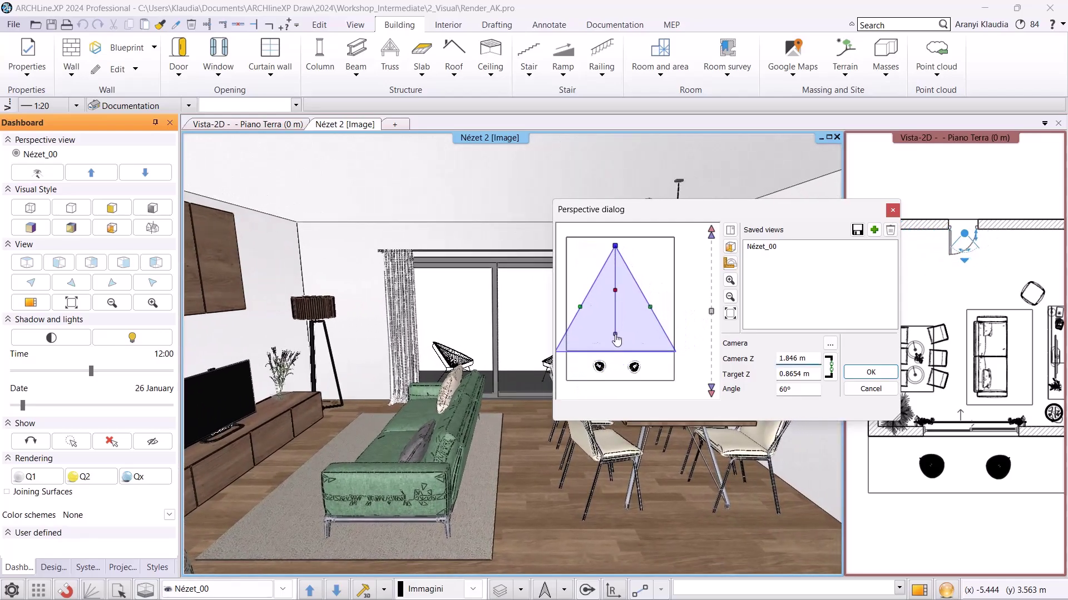
pyautogui.moveTo(615, 290); pyautogui.dragTo(622, 293)
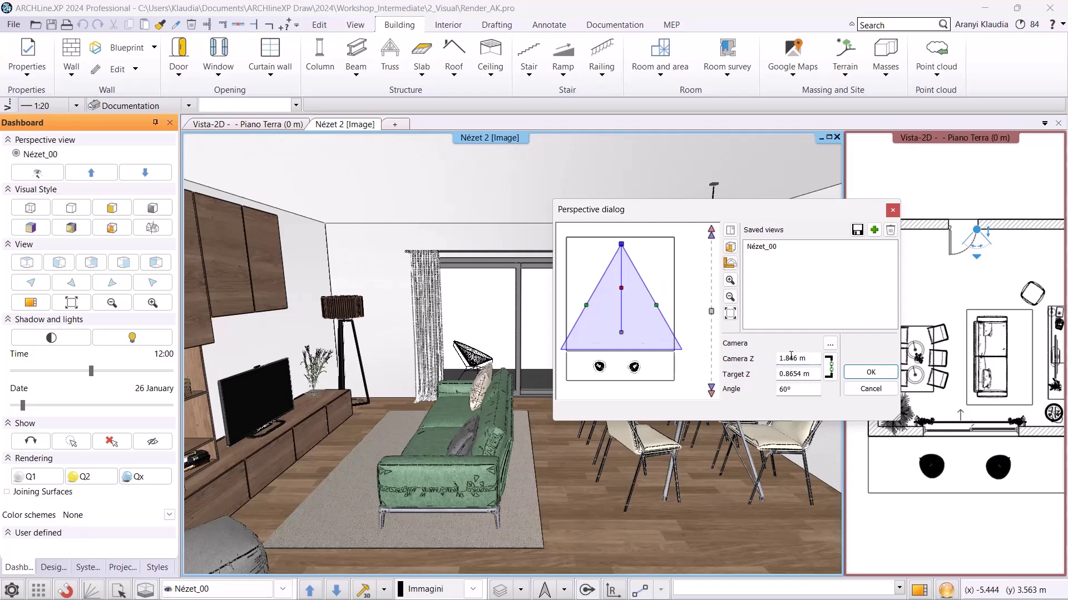
# Set camera and target heights to 1.1 m and add saved view View_00
pyautogui.moveTo(805, 358); pyautogui.dragTo(779, 360)
pyautogui.write('1.1')
pyautogui.press('Return')
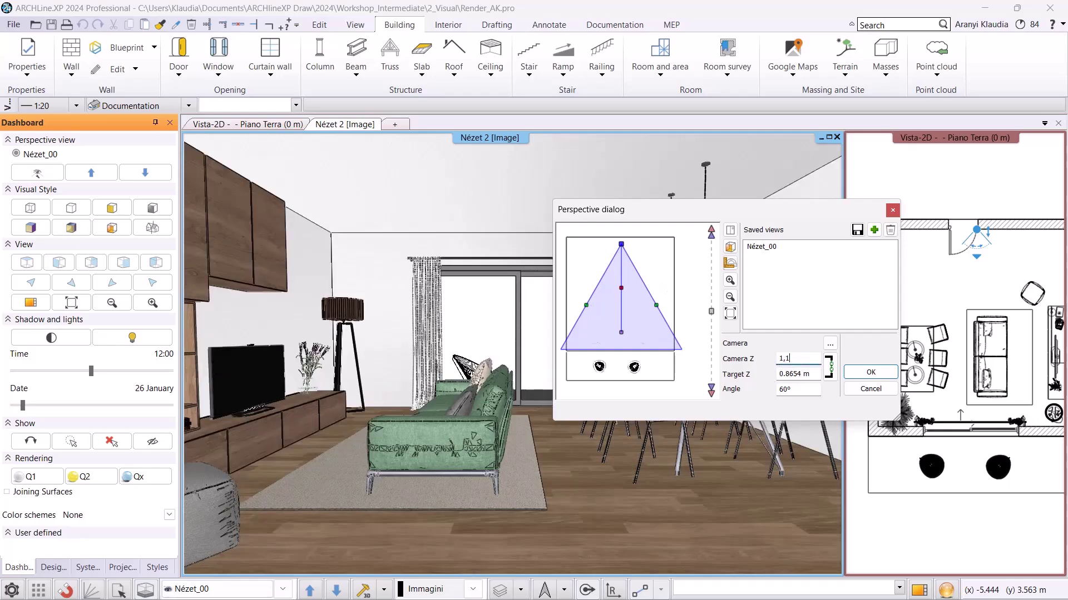
pyautogui.moveTo(817, 372); pyautogui.dragTo(728, 379)
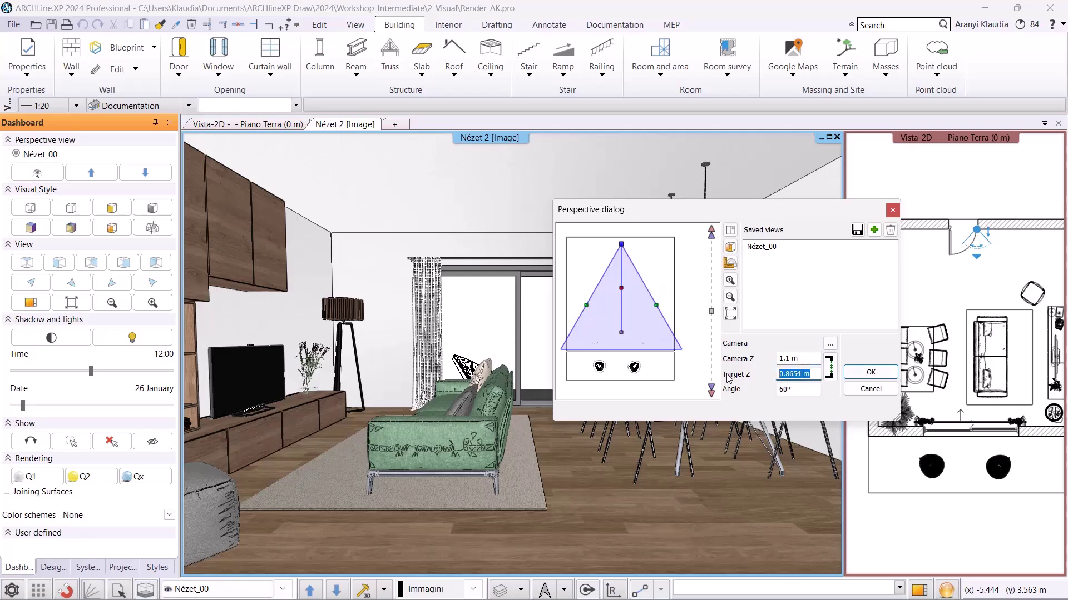
pyautogui.write('1,1')
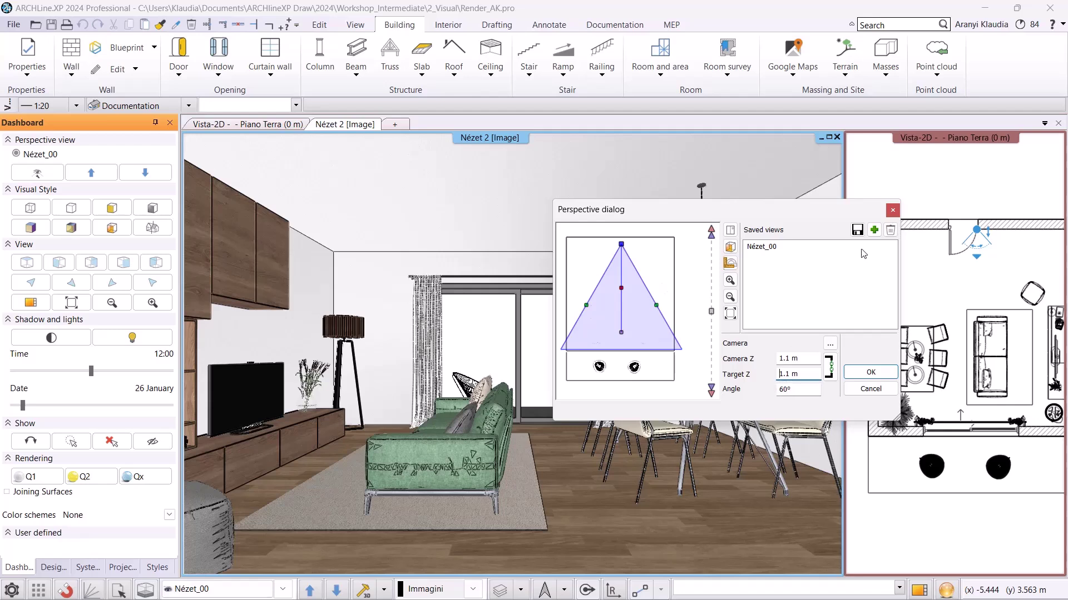
pyautogui.click(873, 230)
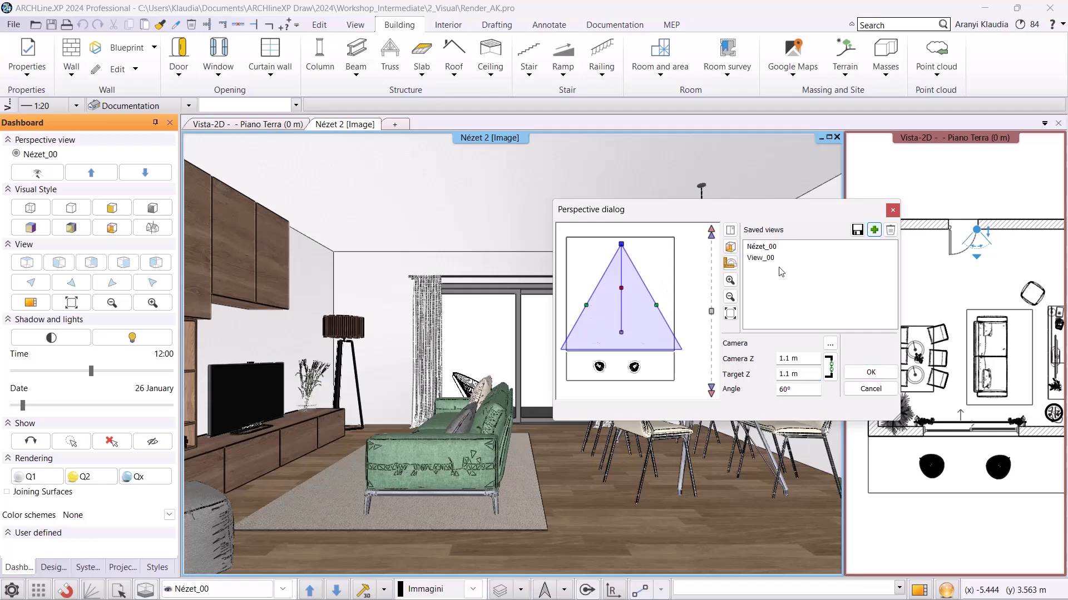
pyautogui.click(765, 260)
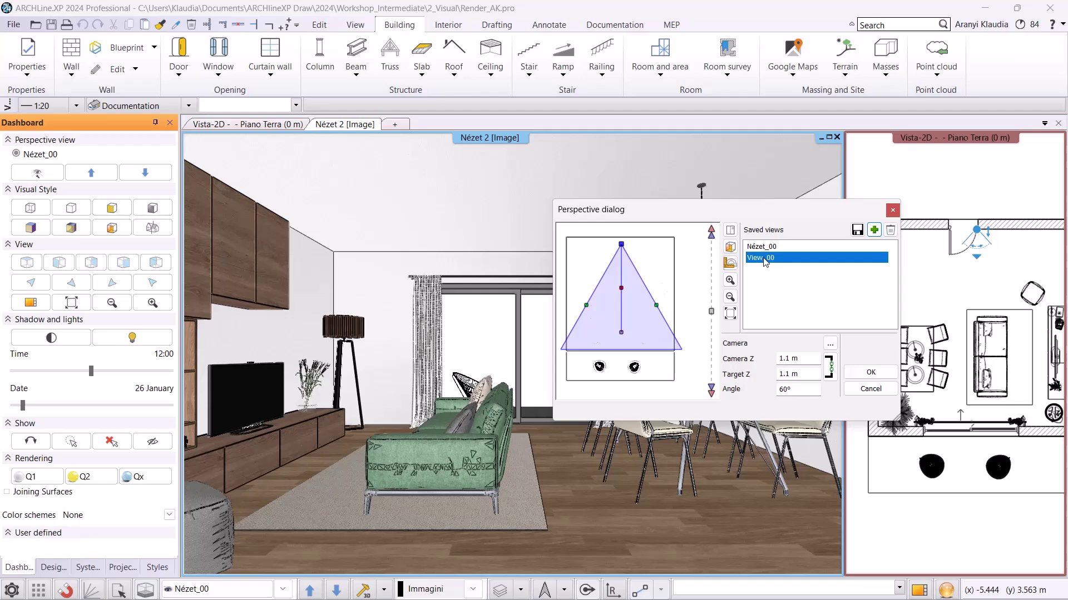
# Rename the saved view to Render_view with camera at X 0.6, Y 5.8 m
pyautogui.doubleClick(764, 259)
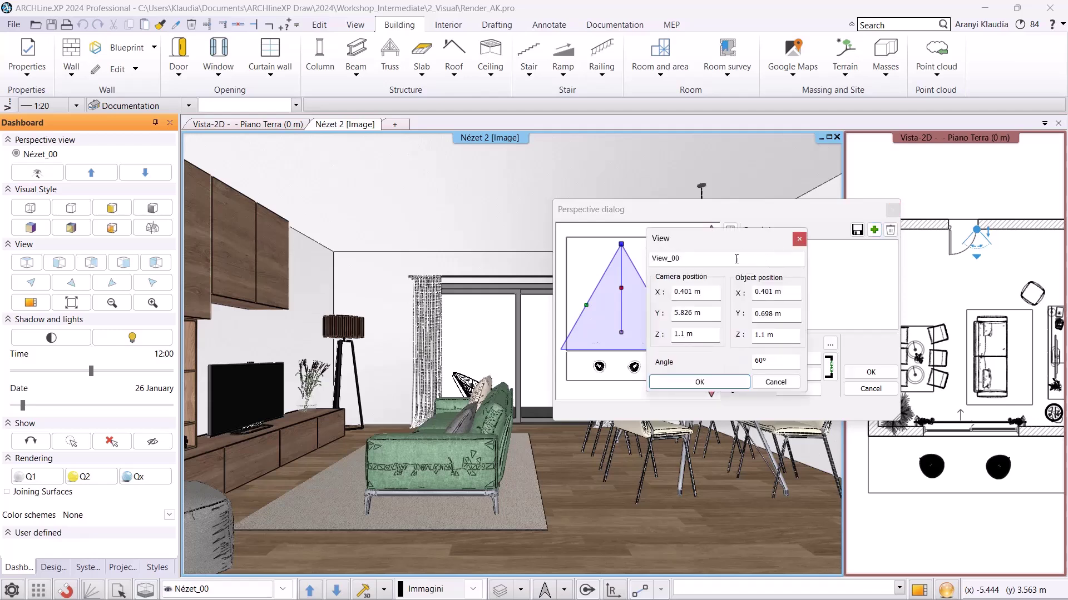
pyautogui.moveTo(670, 258); pyautogui.dragTo(579, 265)
pyautogui.write('Render_')
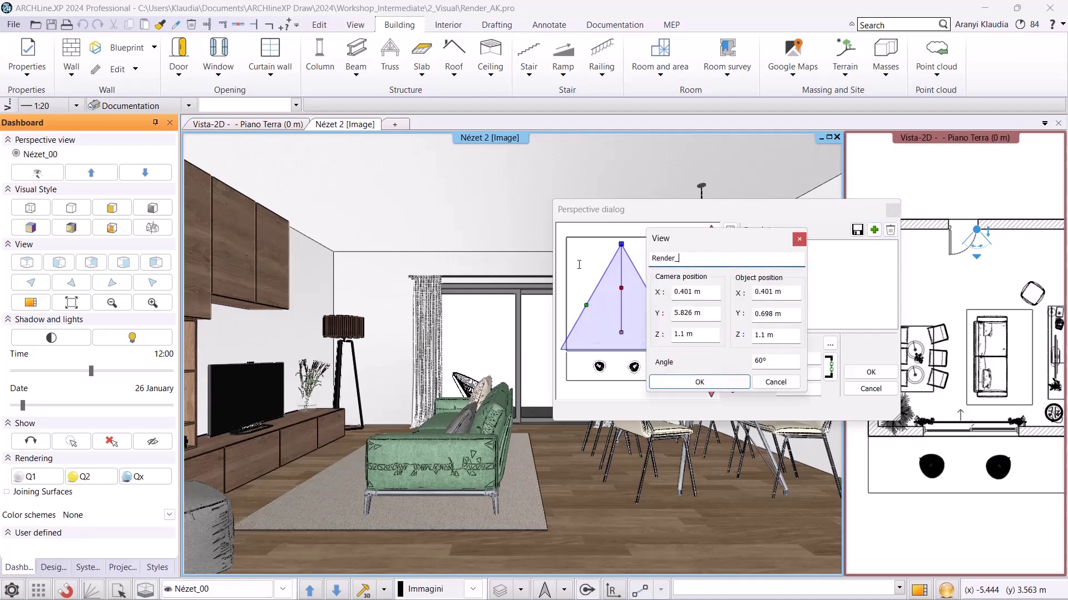
pyautogui.write('view')
pyautogui.press('Tab')
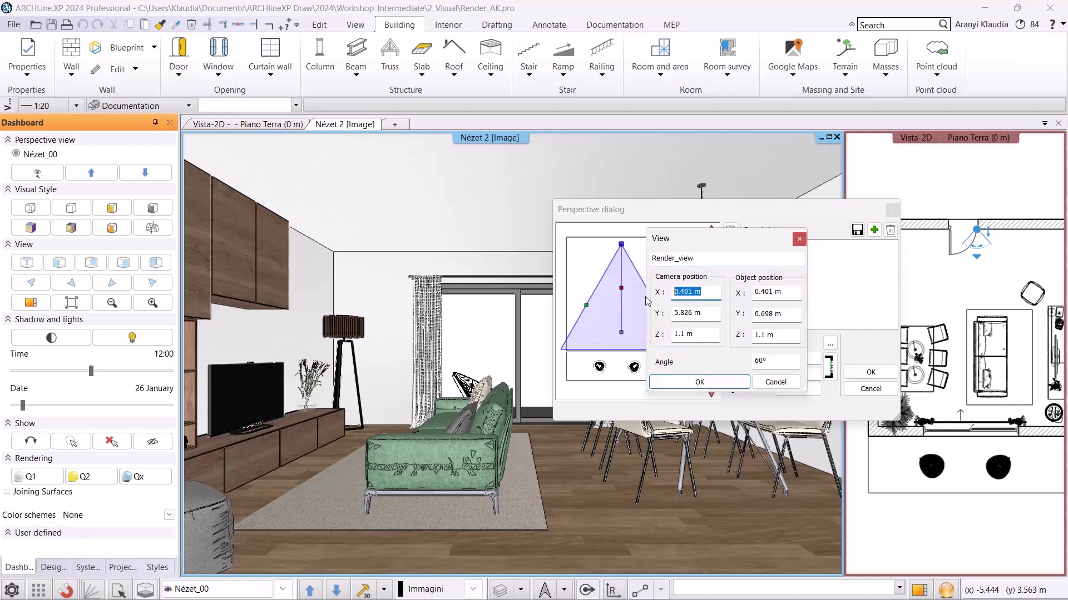
pyautogui.write('0,6')
pyautogui.moveTo(702, 316); pyautogui.dragTo(672, 317)
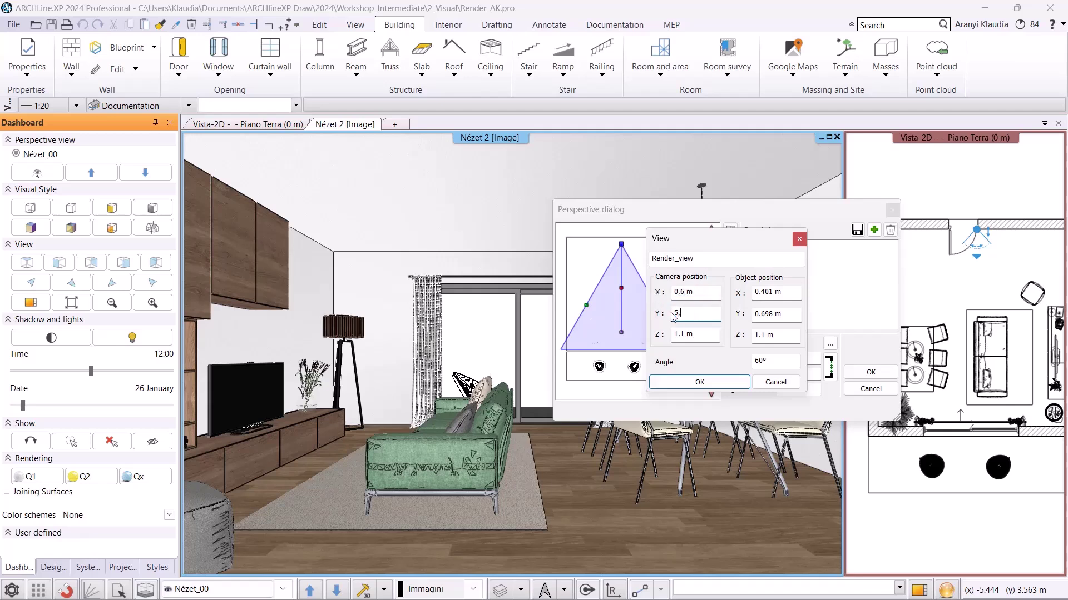
pyautogui.write('8')
pyautogui.press('Tab')
# Set the target to X 0.6, Y -0.2 m, add Render_view and store the saved views
pyautogui.moveTo(786, 294); pyautogui.dragTo(753, 293)
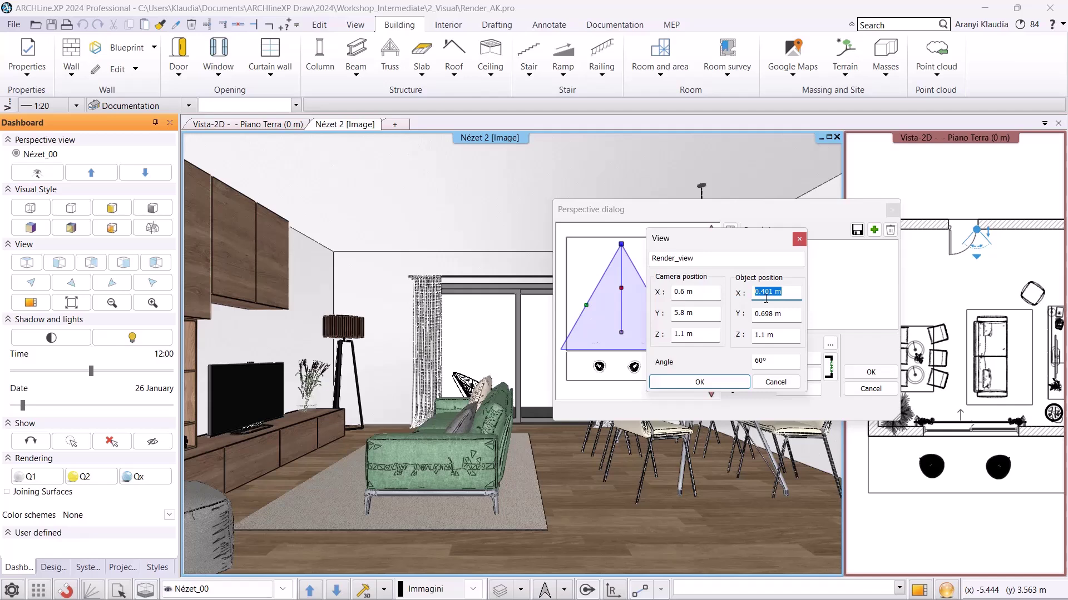
pyautogui.write('0,6')
pyautogui.press('Tab')
pyautogui.write('-0,2')
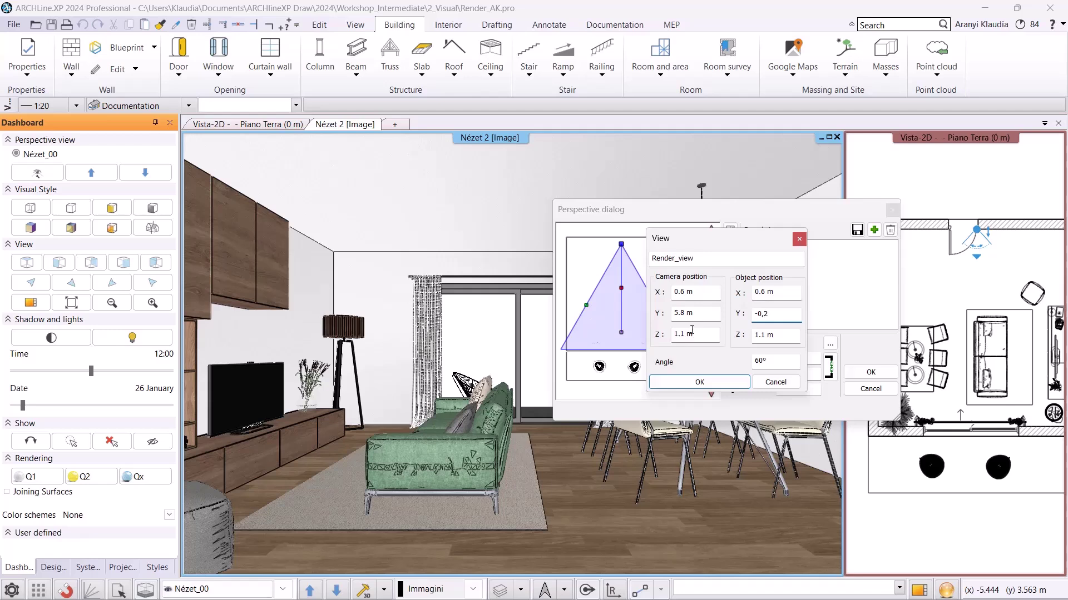
pyautogui.click(730, 383)
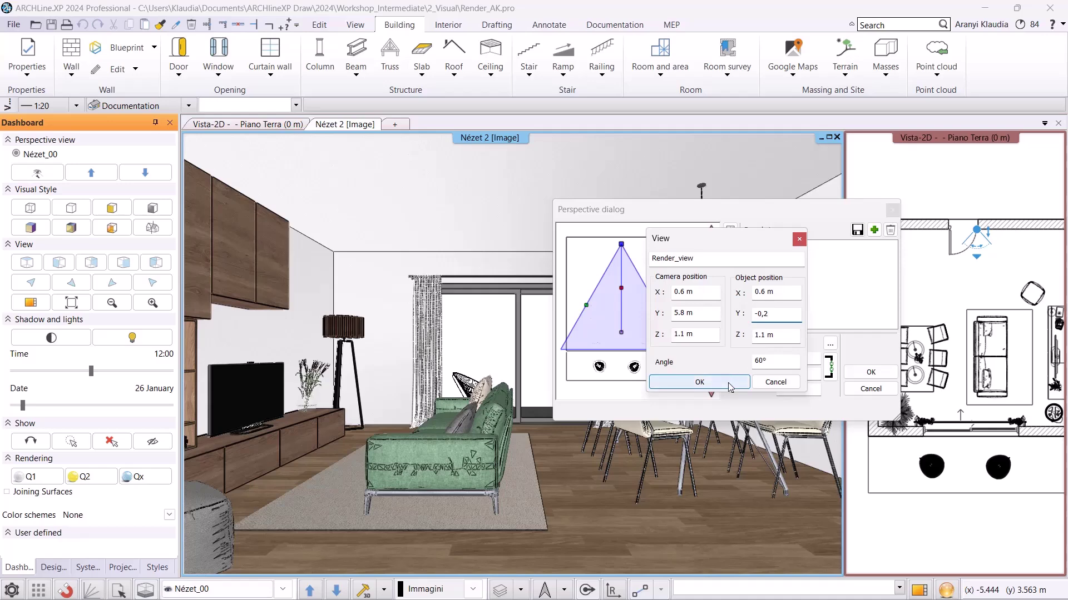
pyautogui.click(730, 383)
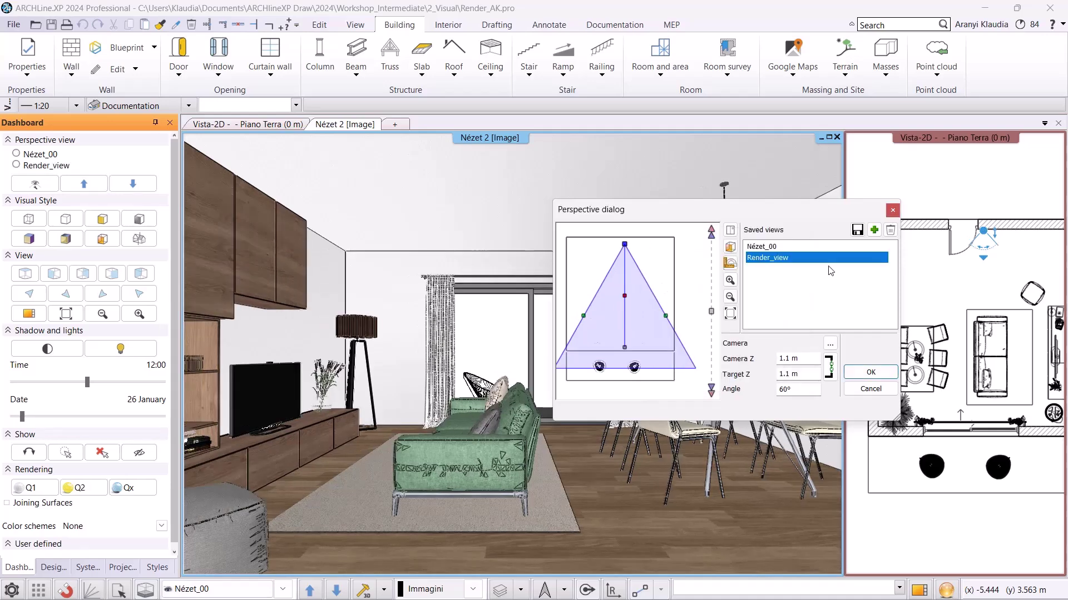
pyautogui.click(861, 236)
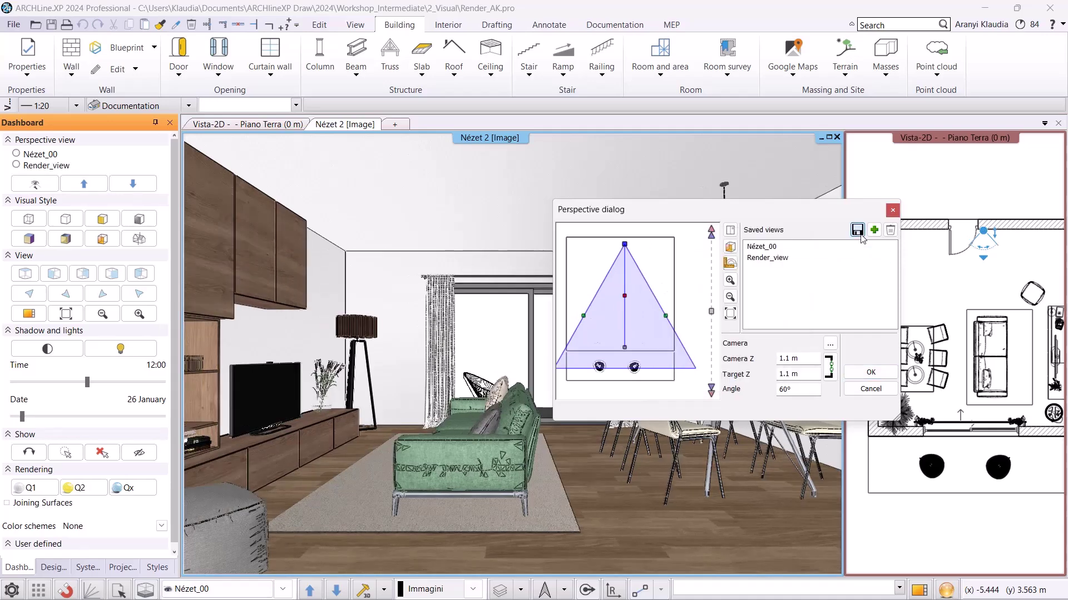
# Close the Perspective dialog and start Standalone rendering - realtime draft
pyautogui.click(872, 373)
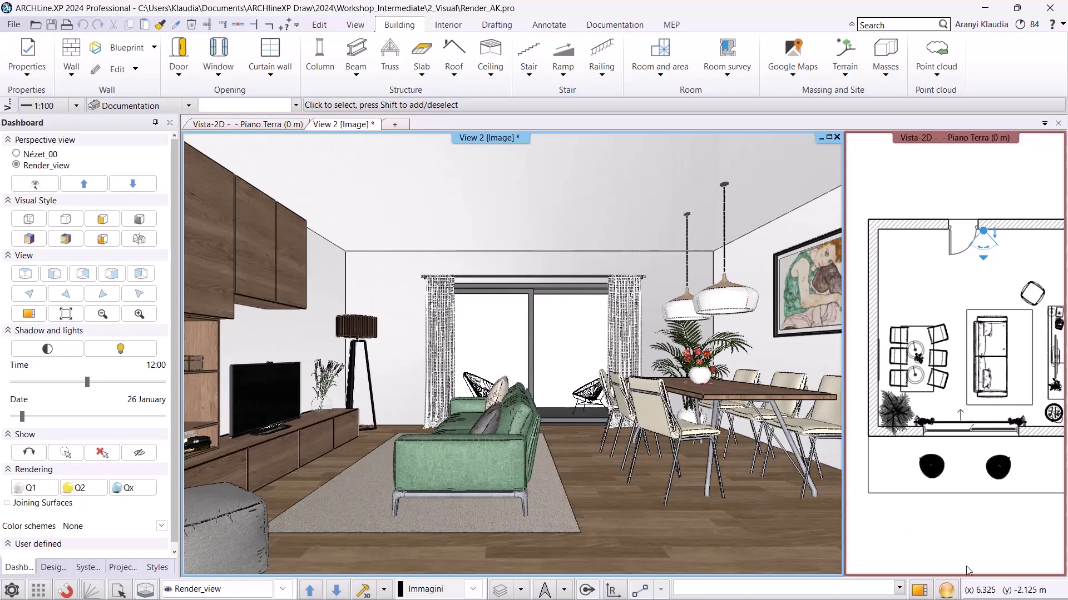
pyautogui.click(952, 590)
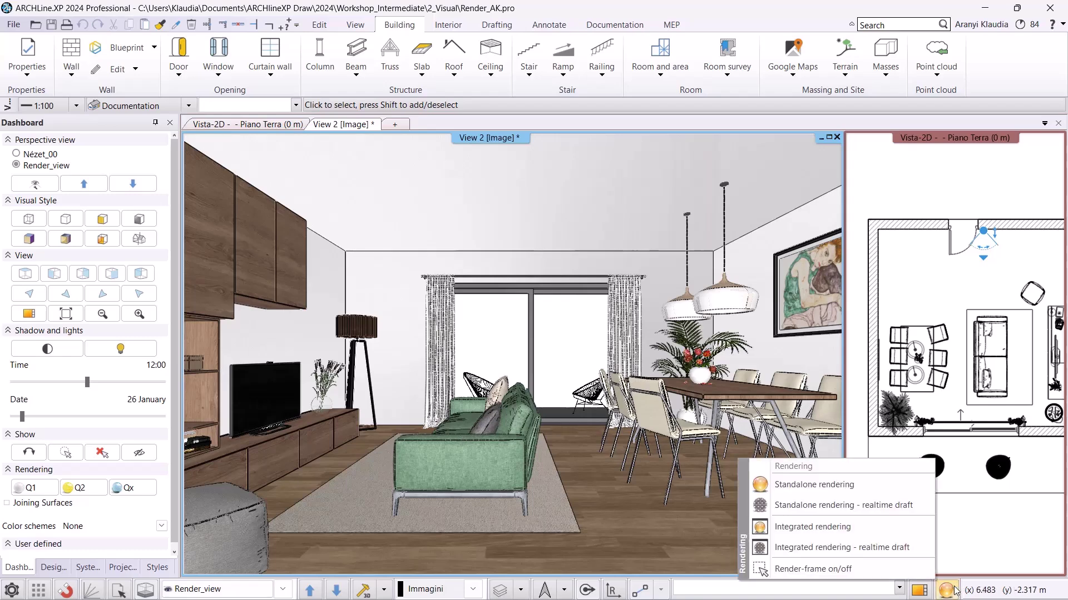
pyautogui.click(821, 504)
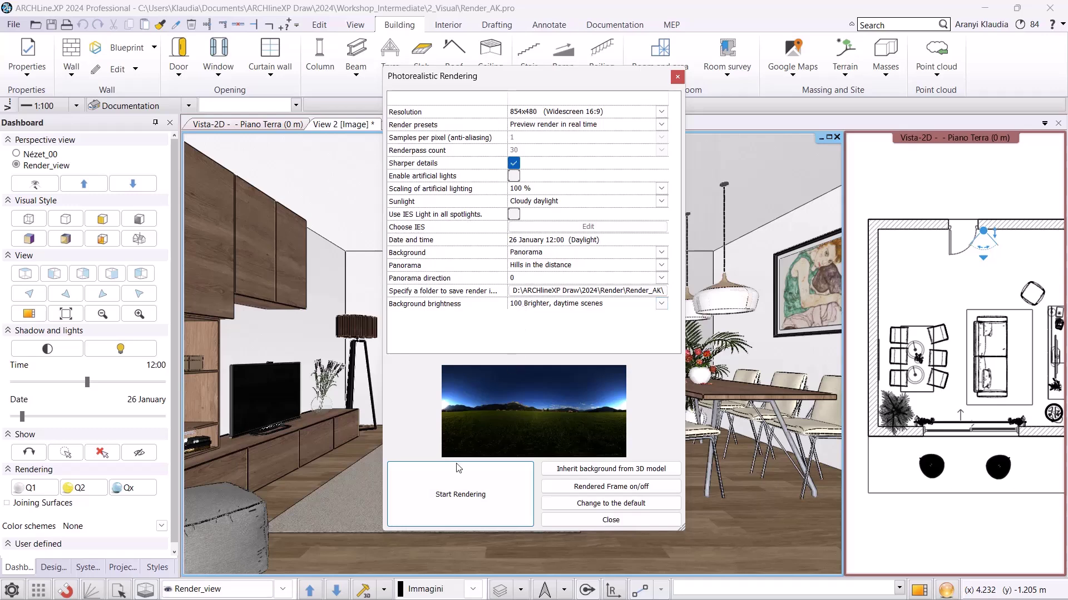
# Start the OspRay render of Render_view full screen and let all 30 passes finish
pyautogui.click(454, 480)
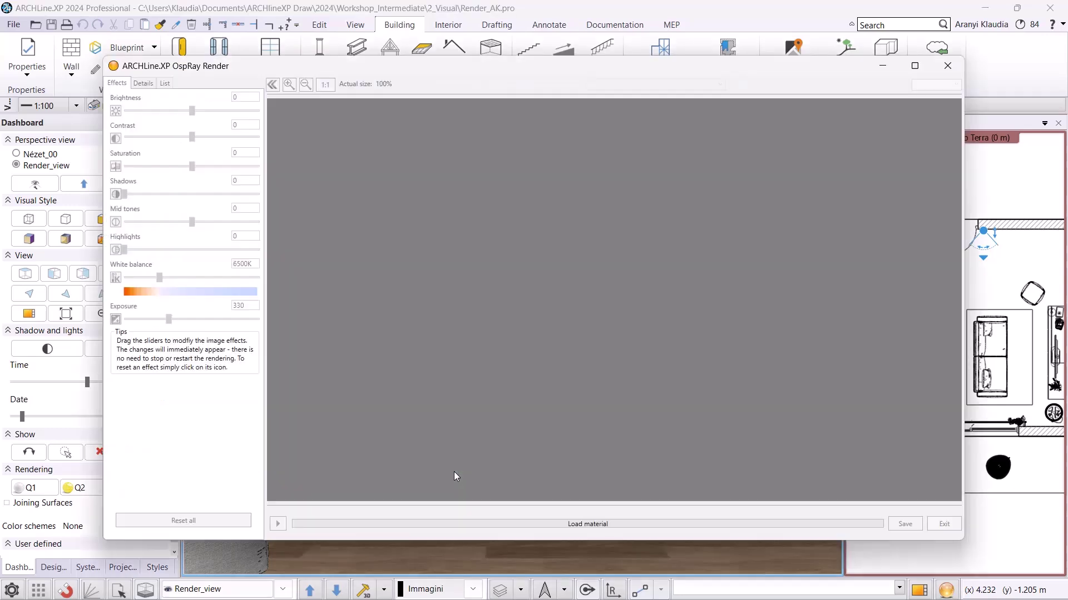
pyautogui.click(914, 66)
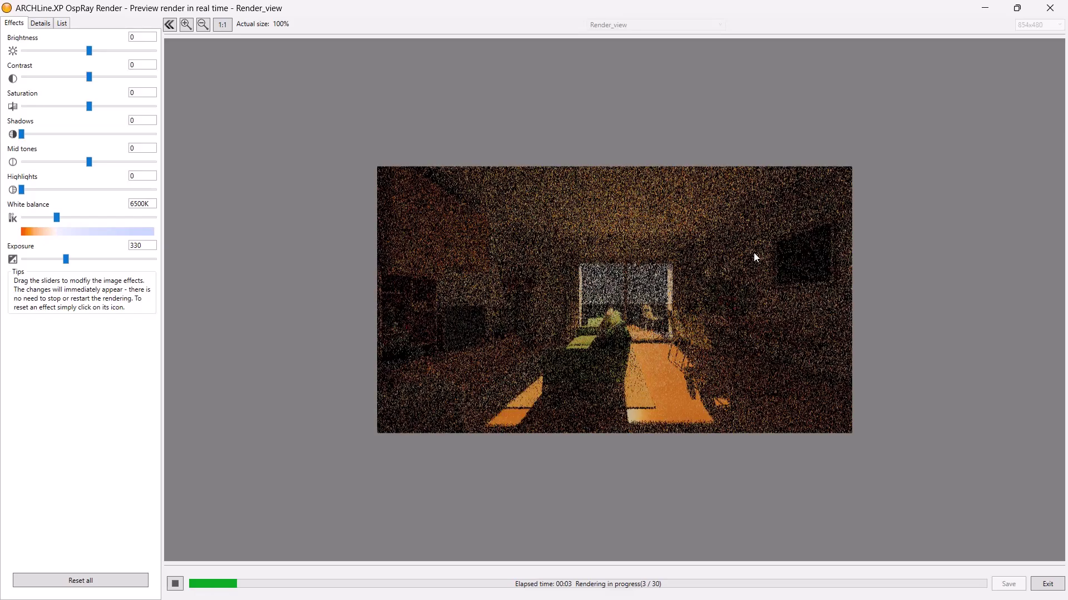
pyautogui.scroll(4, 672, 278)
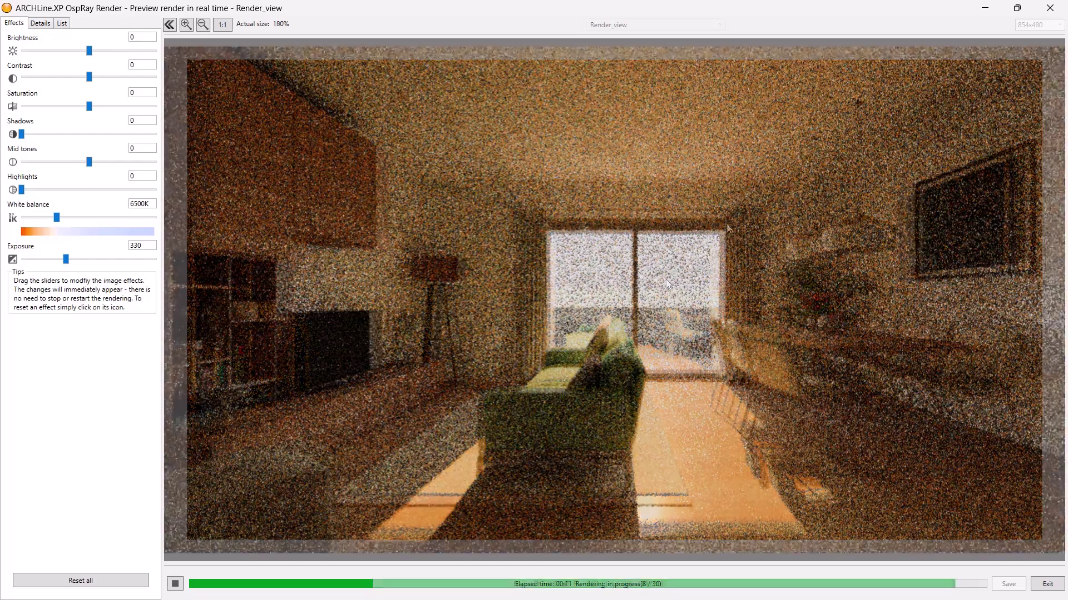
pyautogui.scroll(1, 727, 228)
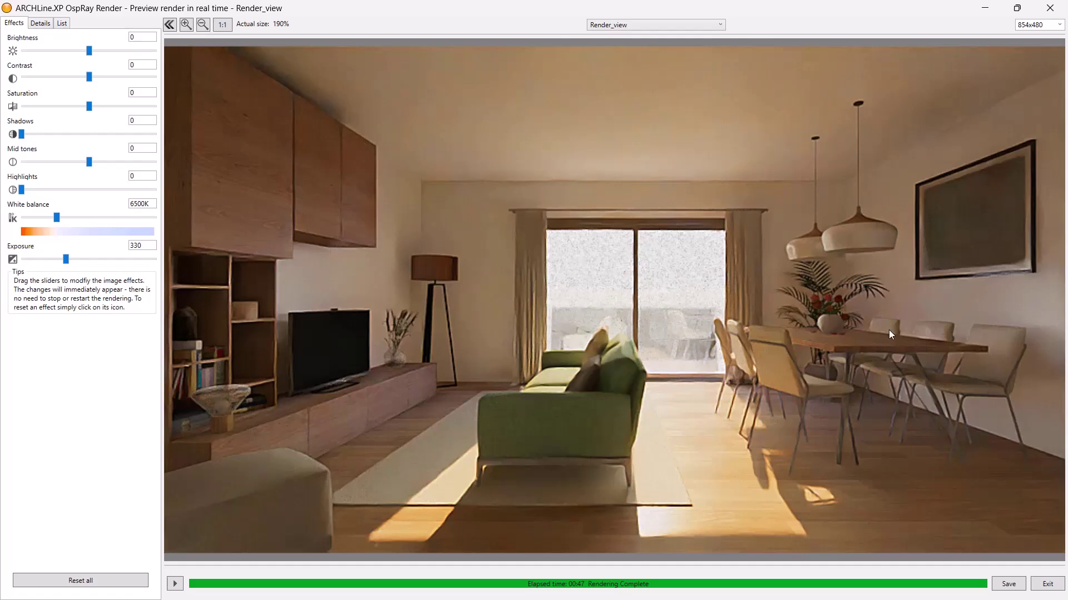
# Create a Render2 folder in 2_Visual and save the render there as Render_01 PNG
pyautogui.click(1008, 584)
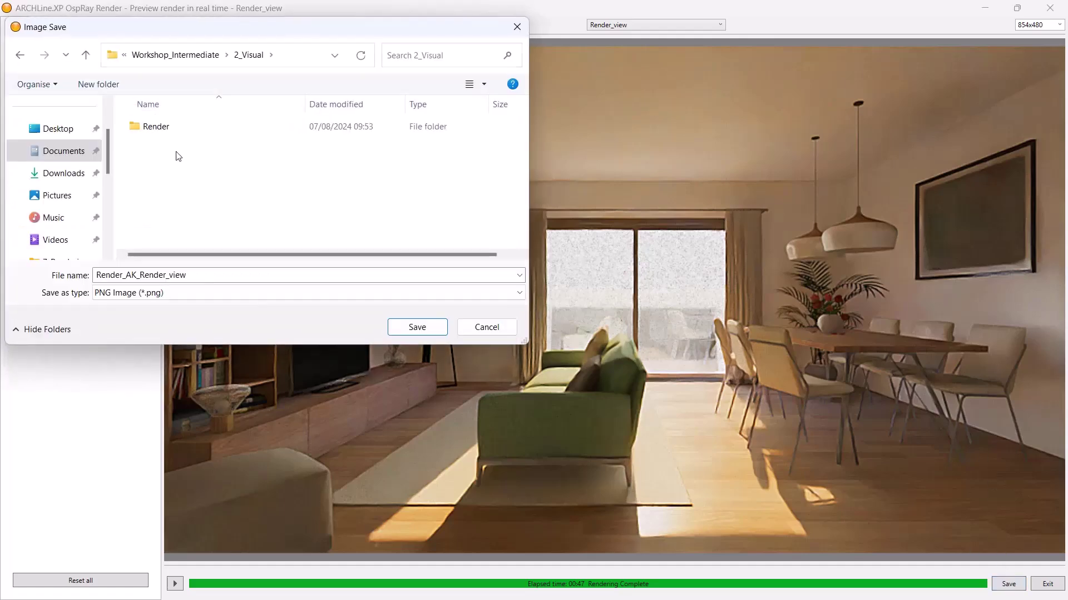
pyautogui.rightClick(161, 179)
pyautogui.moveTo(195, 330)
pyautogui.click(383, 331)
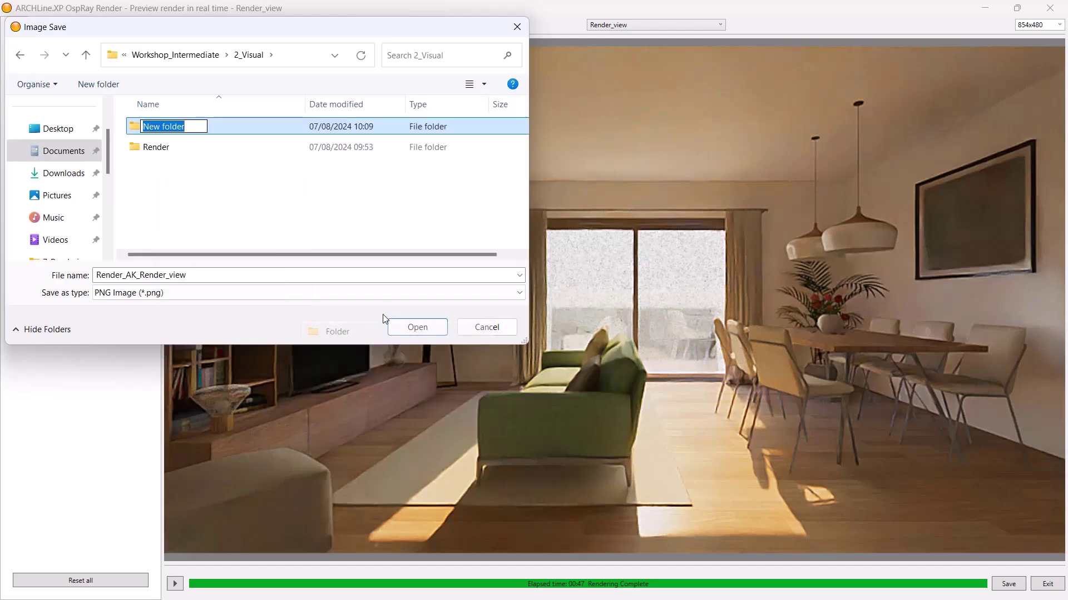
pyautogui.write('Render2')
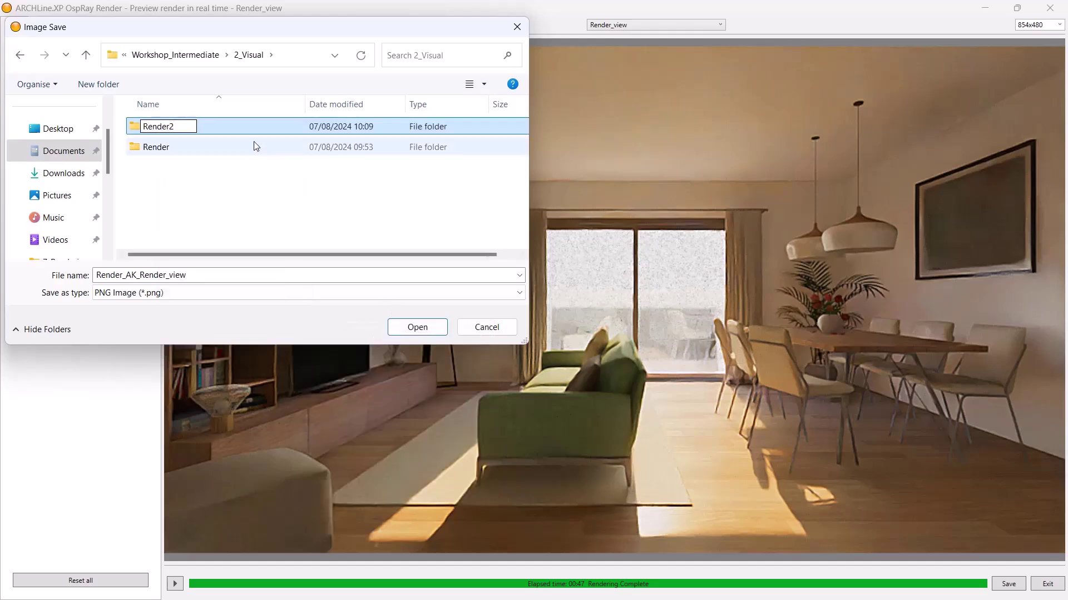
pyautogui.press('Return')
pyautogui.doubleClick(161, 147)
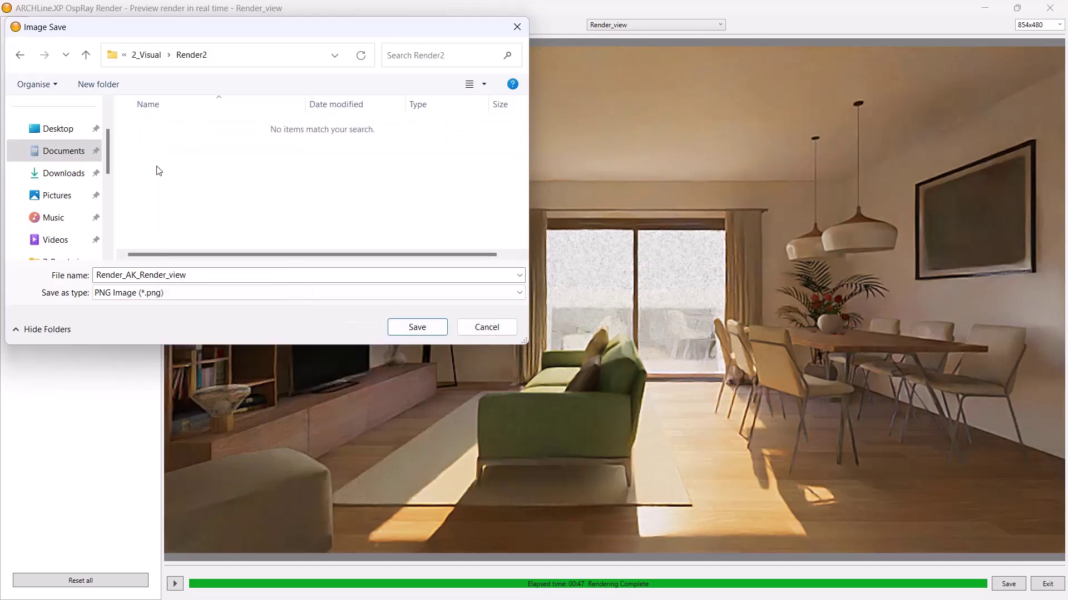
pyautogui.doubleClick(198, 274)
pyautogui.write('Rende')
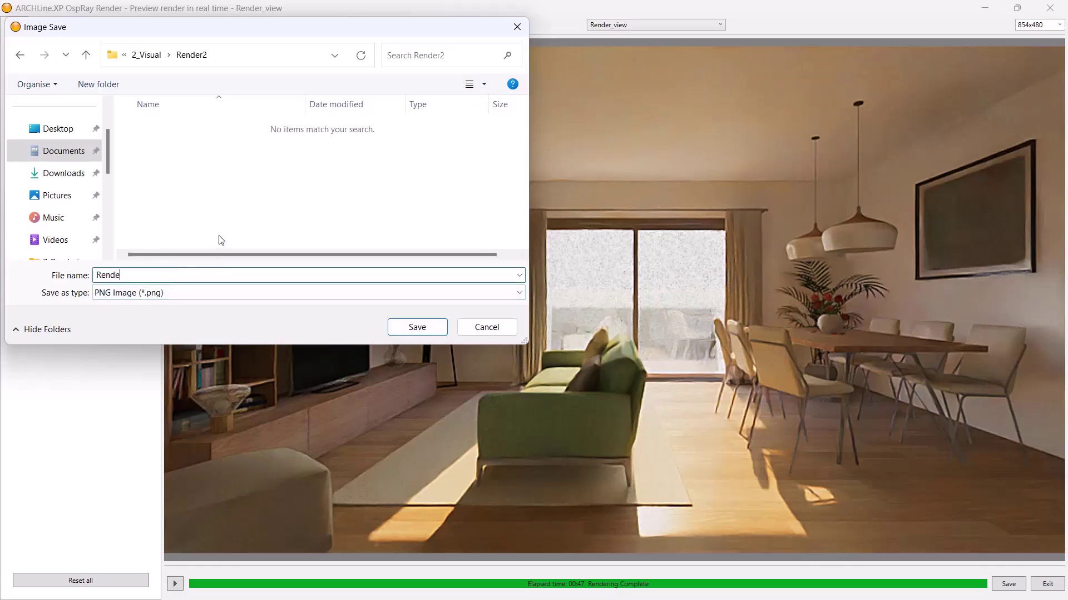
pyautogui.write('r_01')
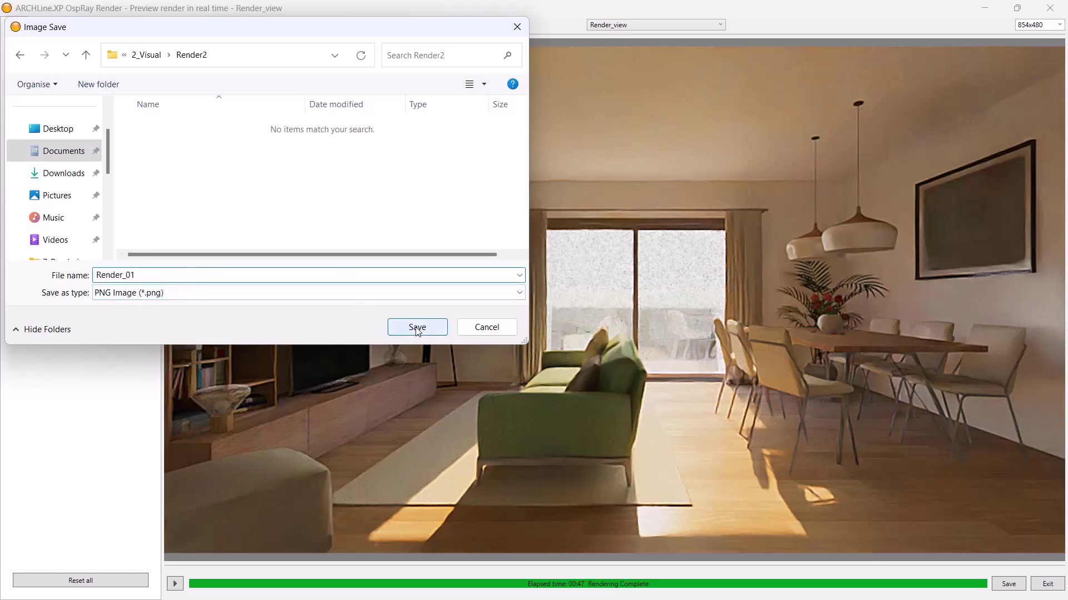
pyautogui.click(417, 328)
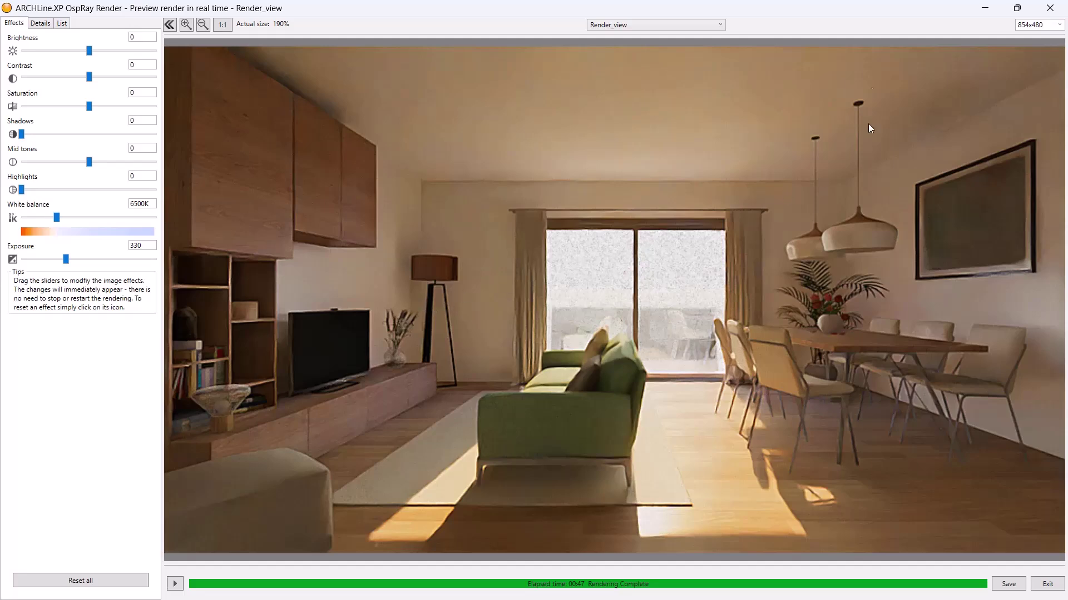
# Exit OspRay Render and maximize the View 2 perspective viewport
pyautogui.click(986, 9)
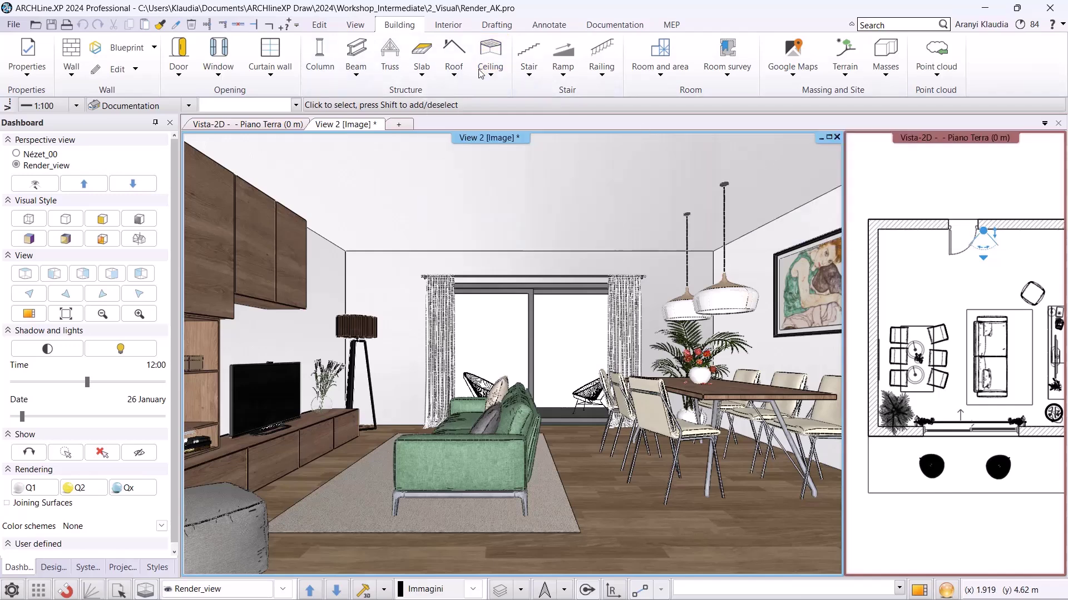
pyautogui.scroll(1, 473, 62)
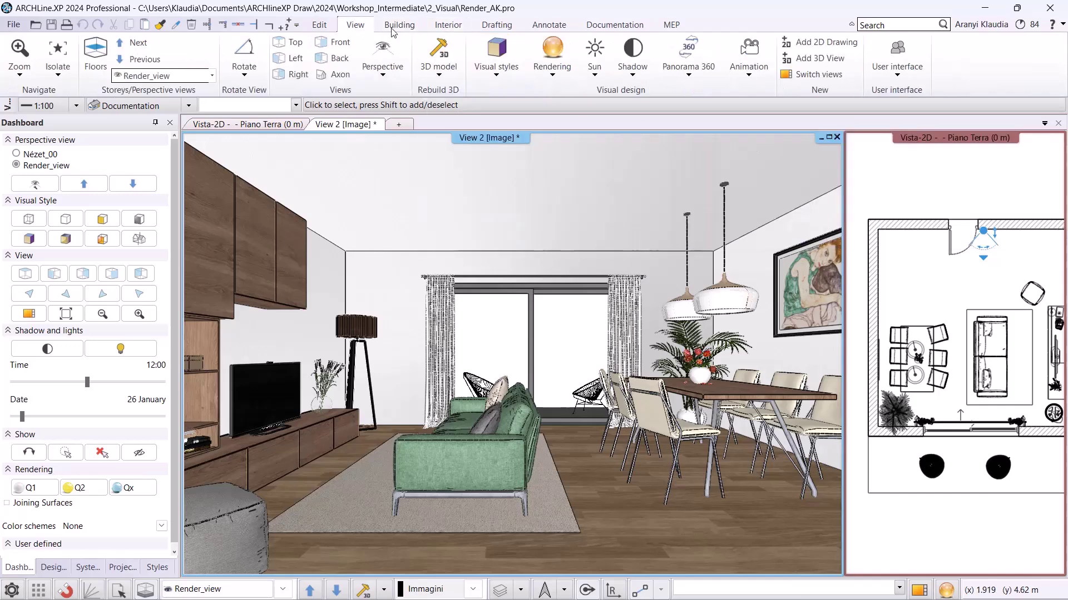
pyautogui.click(544, 82)
pyautogui.click(605, 202)
pyautogui.click(828, 137)
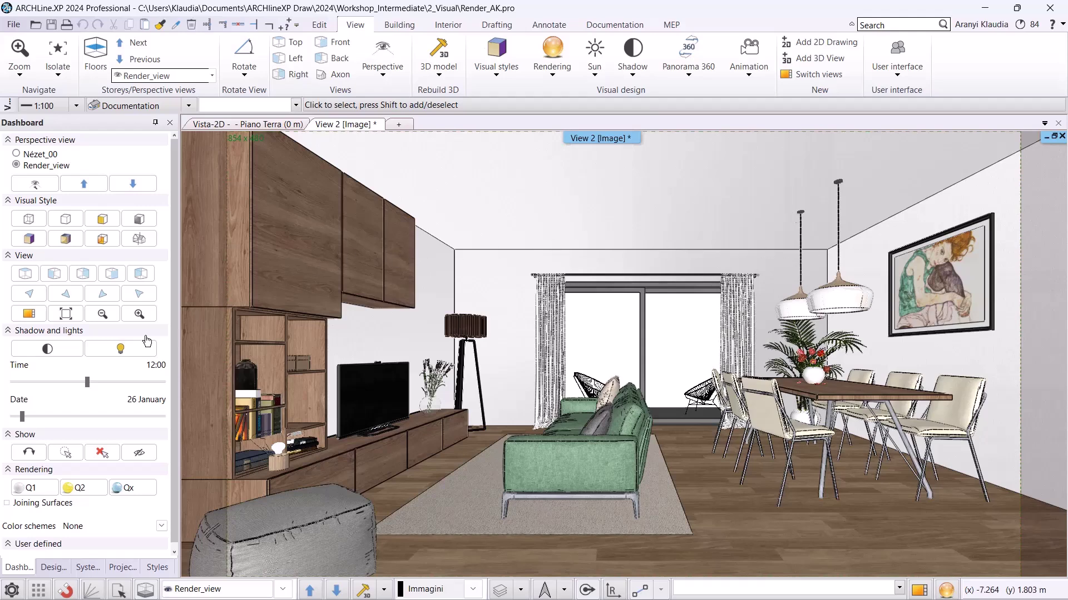
# Turn on shadows, set north to 225°, and move the sun to 17 May at 15:00
pyautogui.click(72, 351)
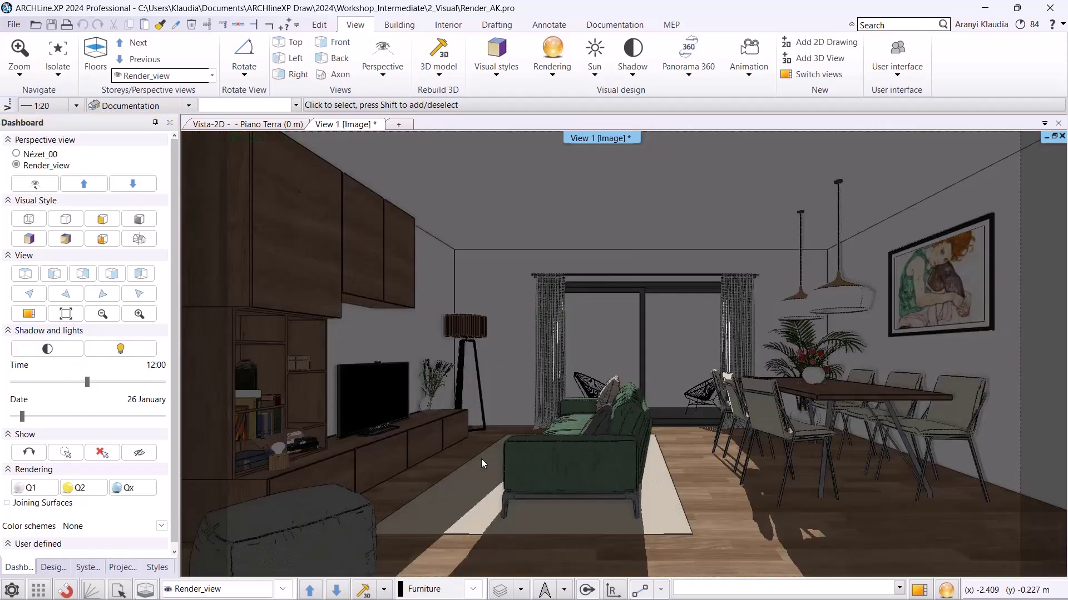
pyautogui.click(565, 589)
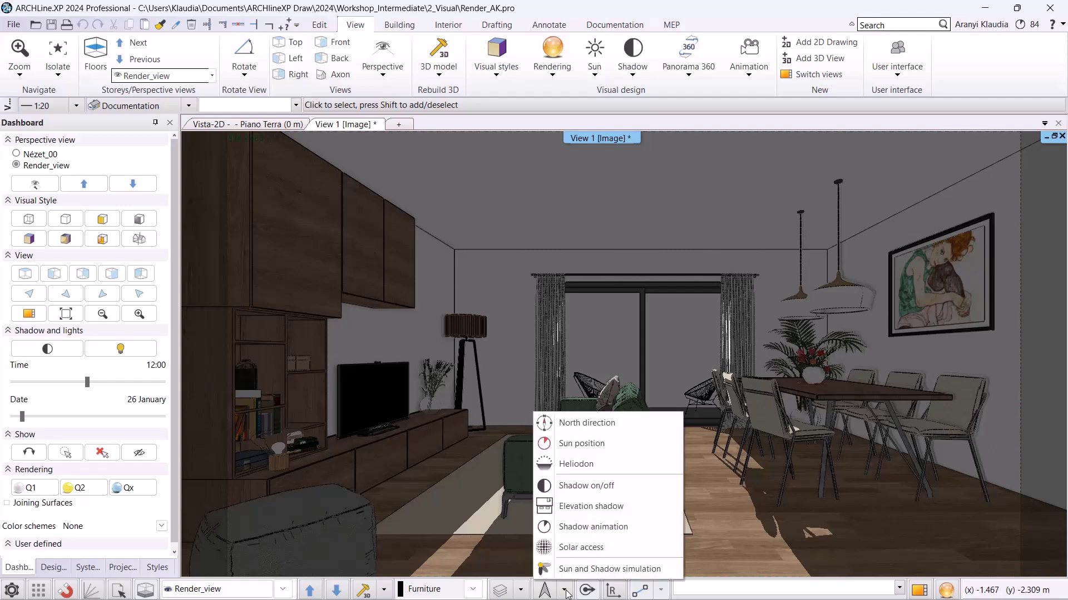
pyautogui.click(582, 429)
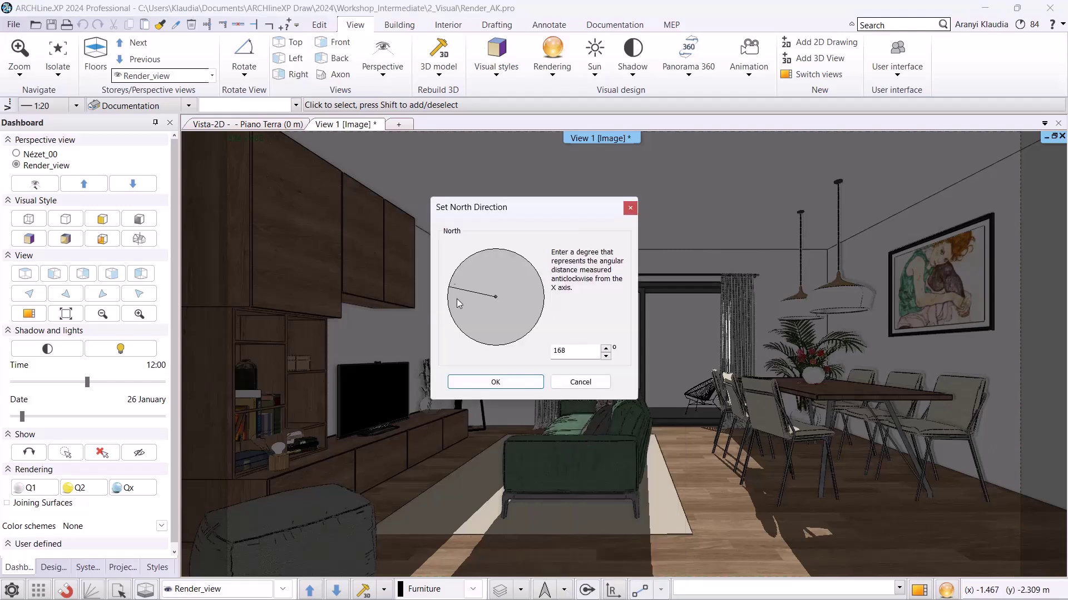
pyautogui.click(467, 328)
pyautogui.click(505, 386)
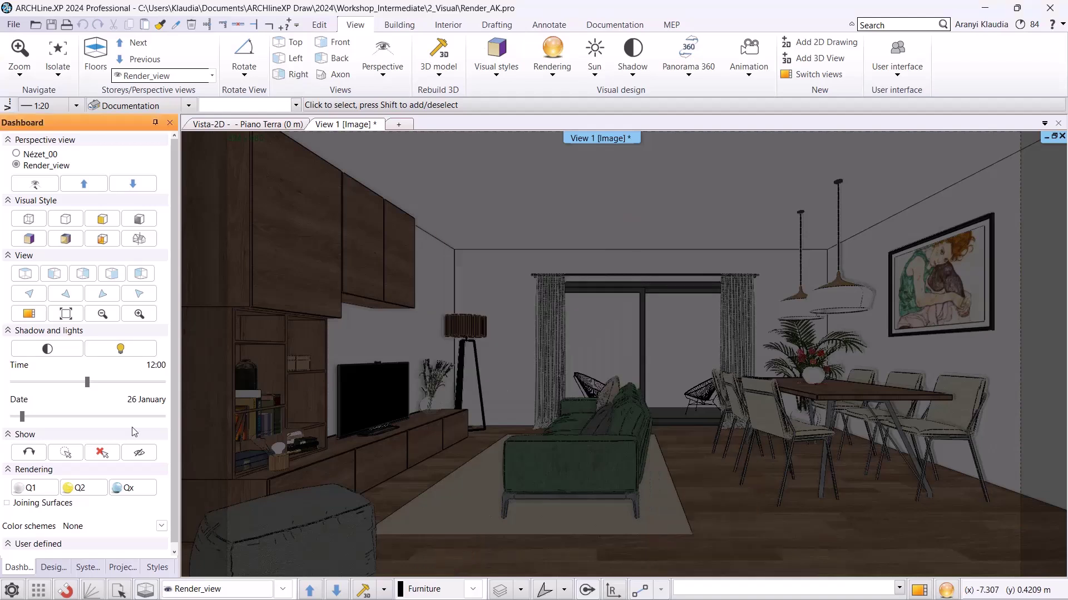
pyautogui.moveTo(23, 417); pyautogui.dragTo(102, 389)
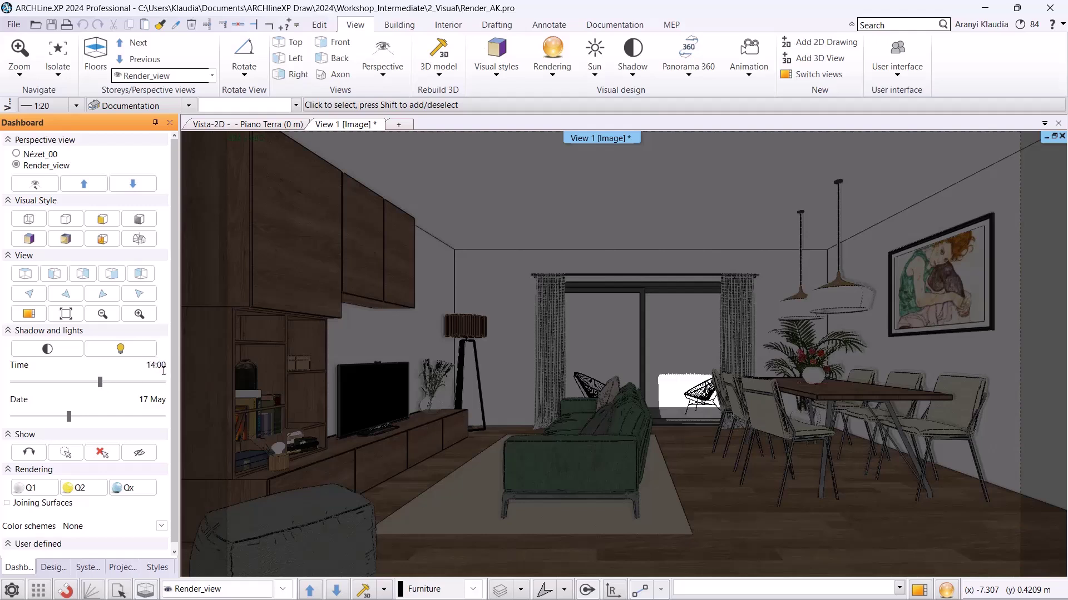
pyautogui.scroll(1, 164, 371)
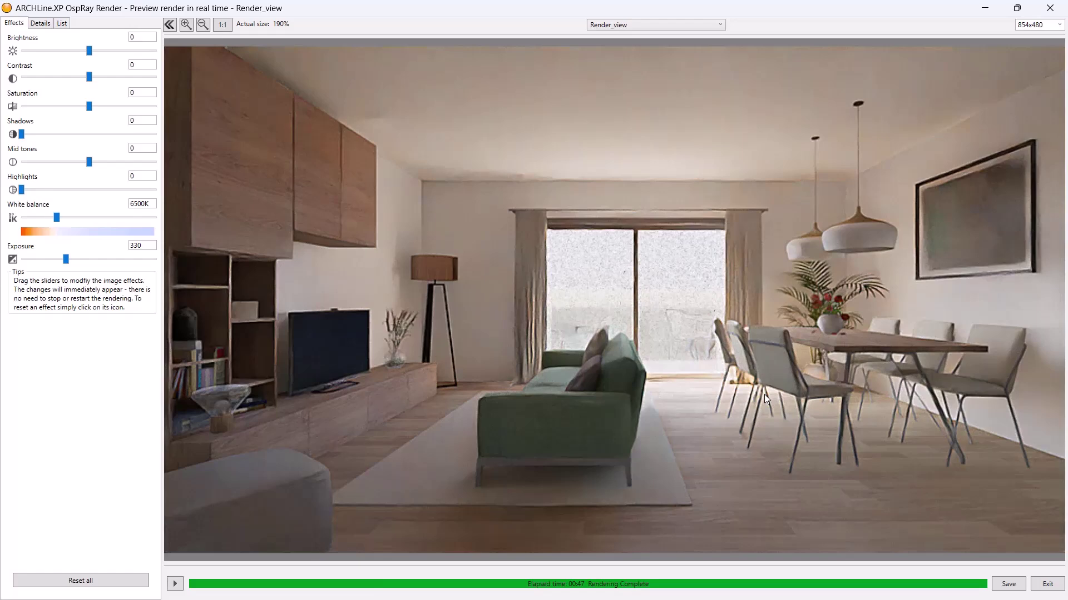
# Save the new render as Render_02 and close the Render_01 and Render_02 images
pyautogui.click(1009, 584)
pyautogui.moveTo(151, 276); pyautogui.dragTo(132, 275)
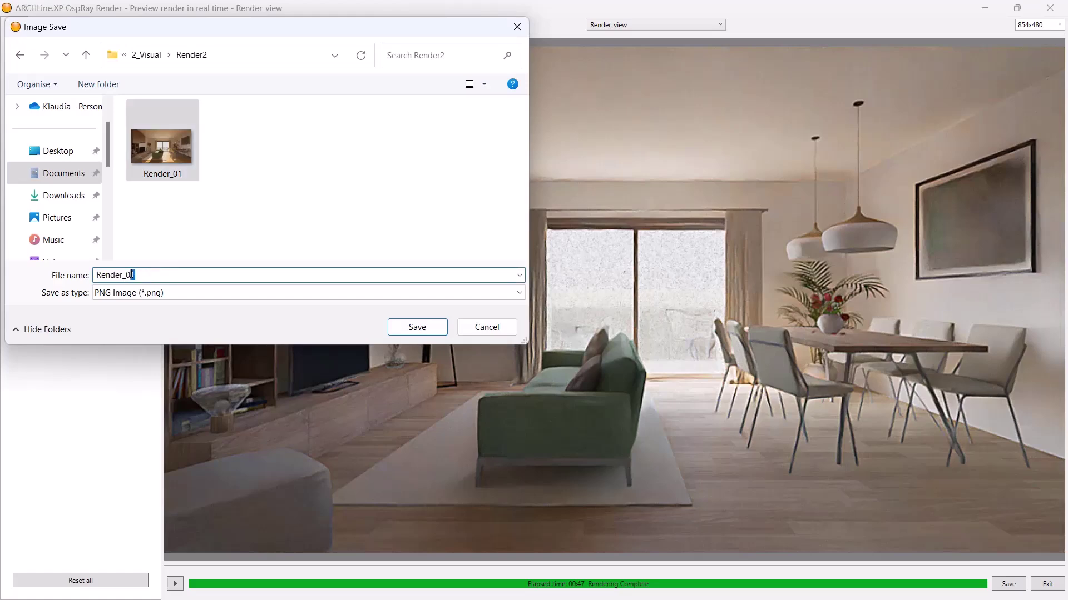
pyautogui.write('2')
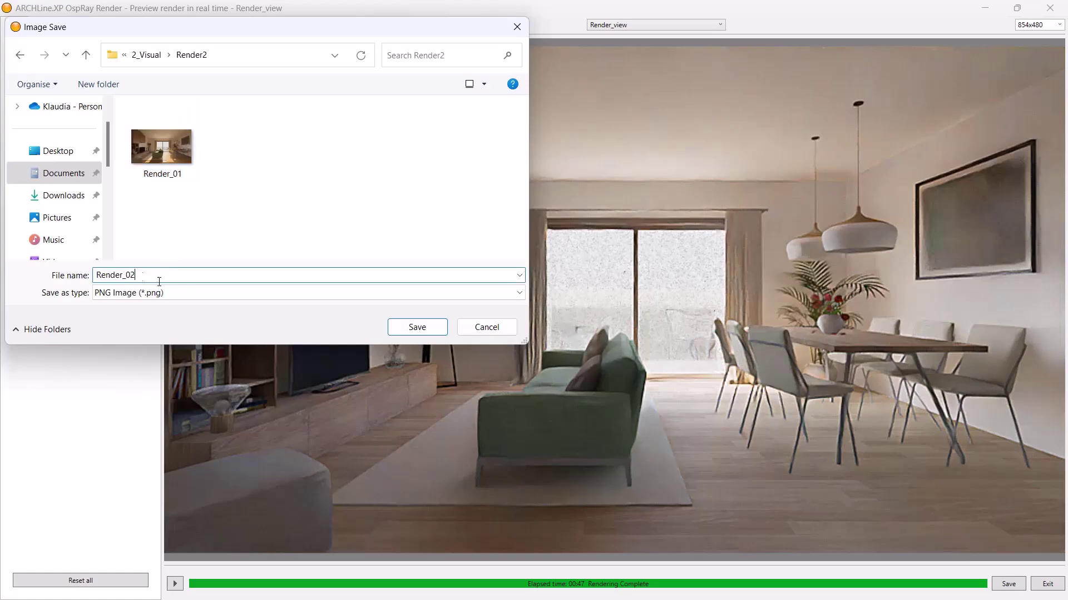
pyautogui.click(426, 328)
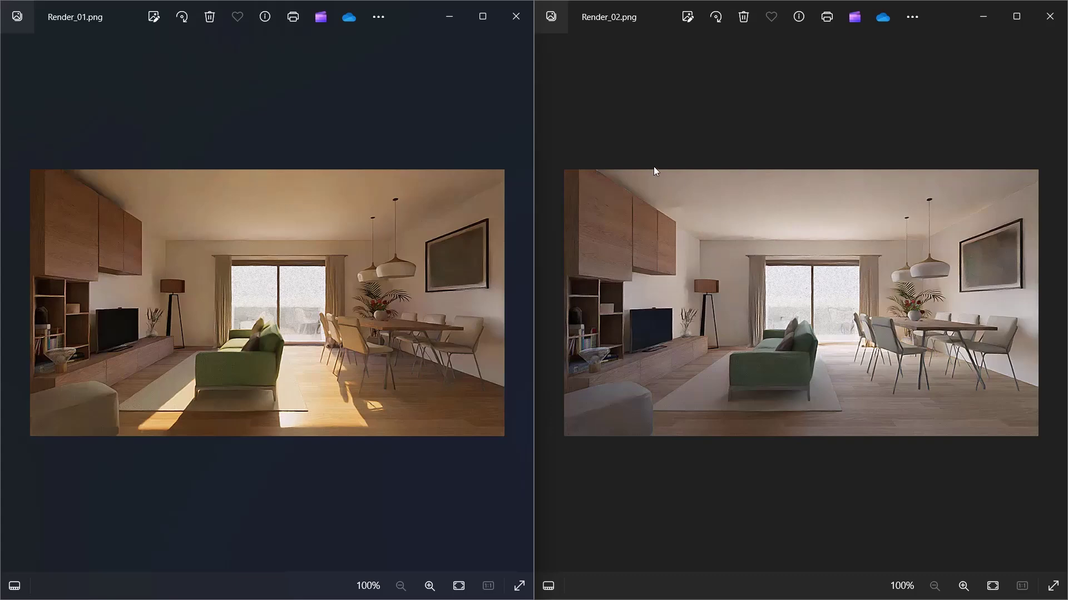
pyautogui.click(516, 16)
pyautogui.click(1050, 16)
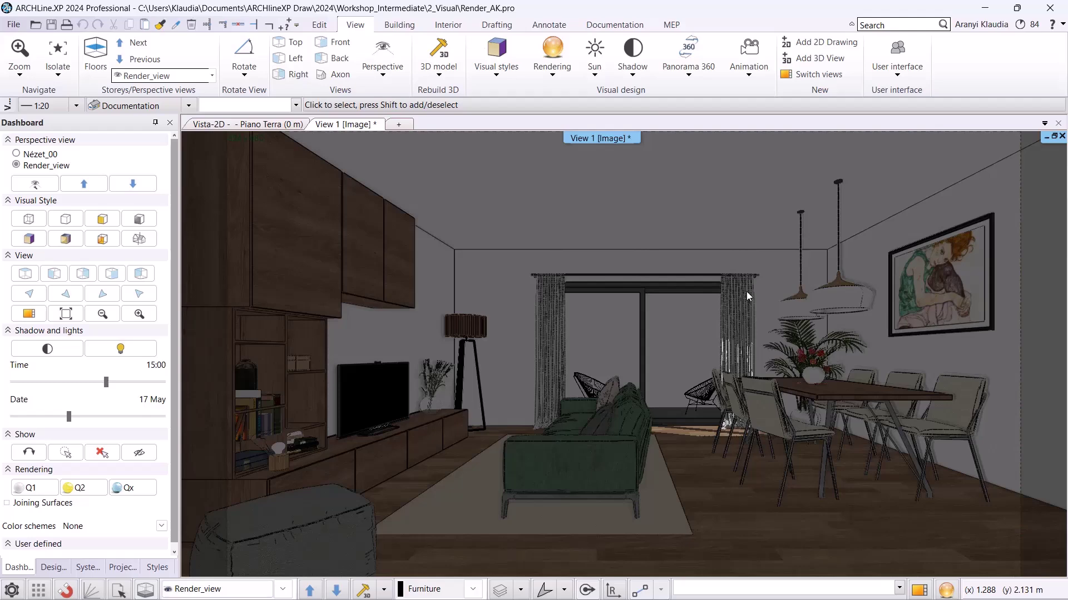
# Hide the Accessories, Curtains, Furniture and Lamps layers, keep only Murature Base, and maximize 3D View 1
pyautogui.click(1052, 137)
pyautogui.click(769, 248)
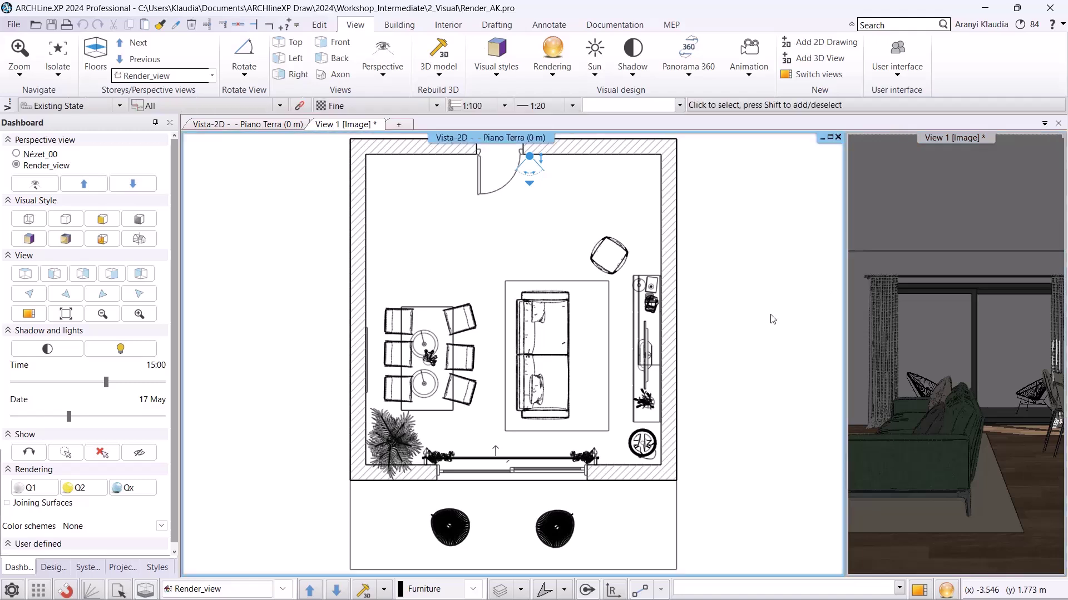
pyautogui.click(526, 593)
pyautogui.click(535, 530)
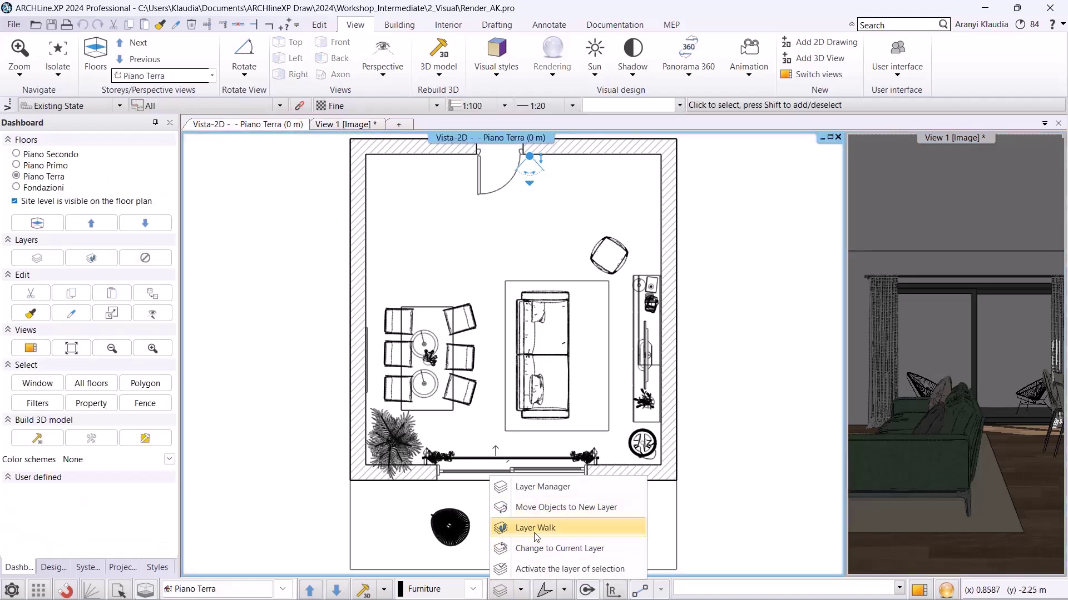
pyautogui.keyDown('ctrl'); pyautogui.click(747, 169); pyautogui.keyUp('ctrl')
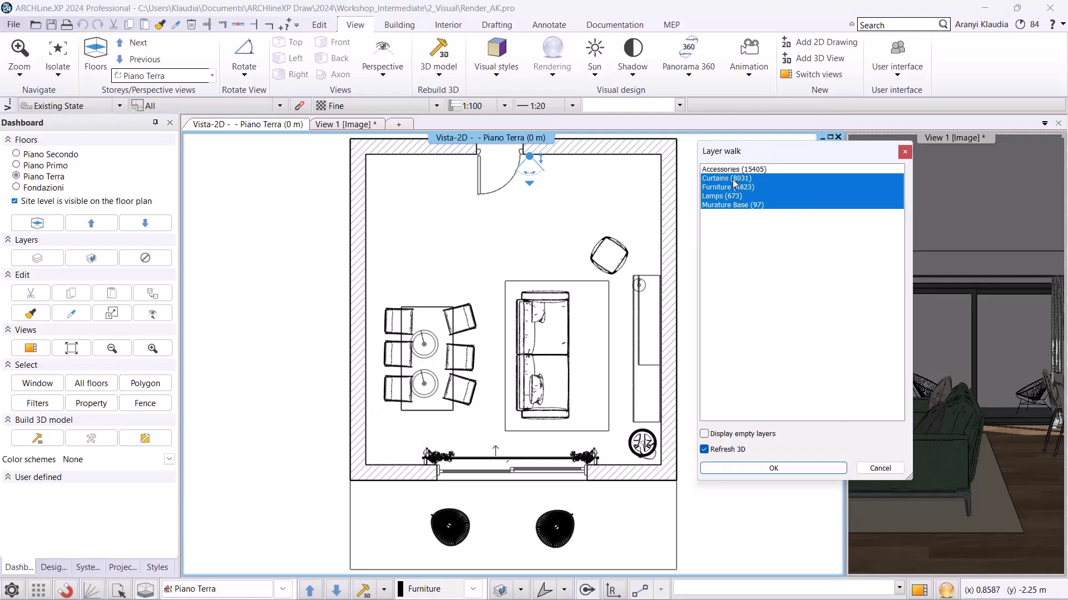
pyautogui.keyDown('ctrl'); pyautogui.click(734, 178); pyautogui.keyUp('ctrl')
pyautogui.keyDown('ctrl'); pyautogui.click(726, 188); pyautogui.keyUp('ctrl')
pyautogui.keyDown('ctrl'); pyautogui.click(723, 196); pyautogui.keyUp('ctrl')
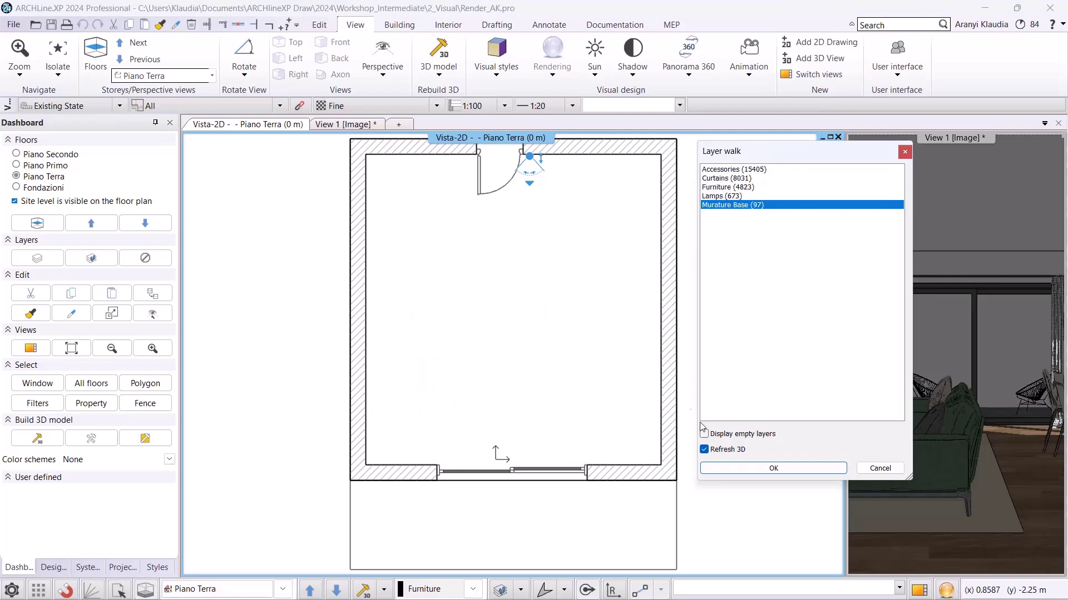
pyautogui.click(750, 468)
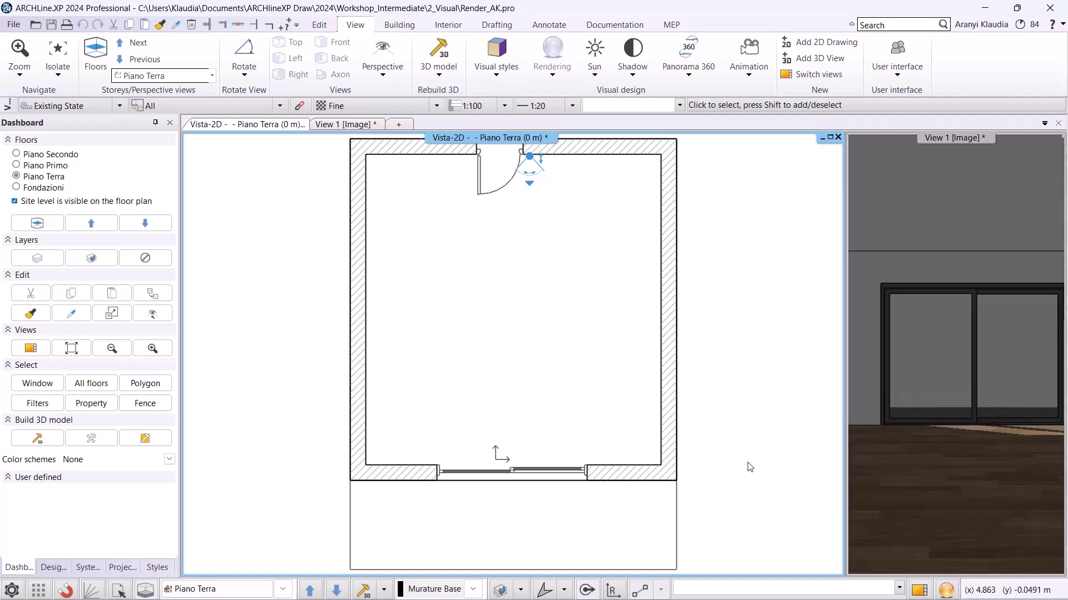
pyautogui.click(353, 125)
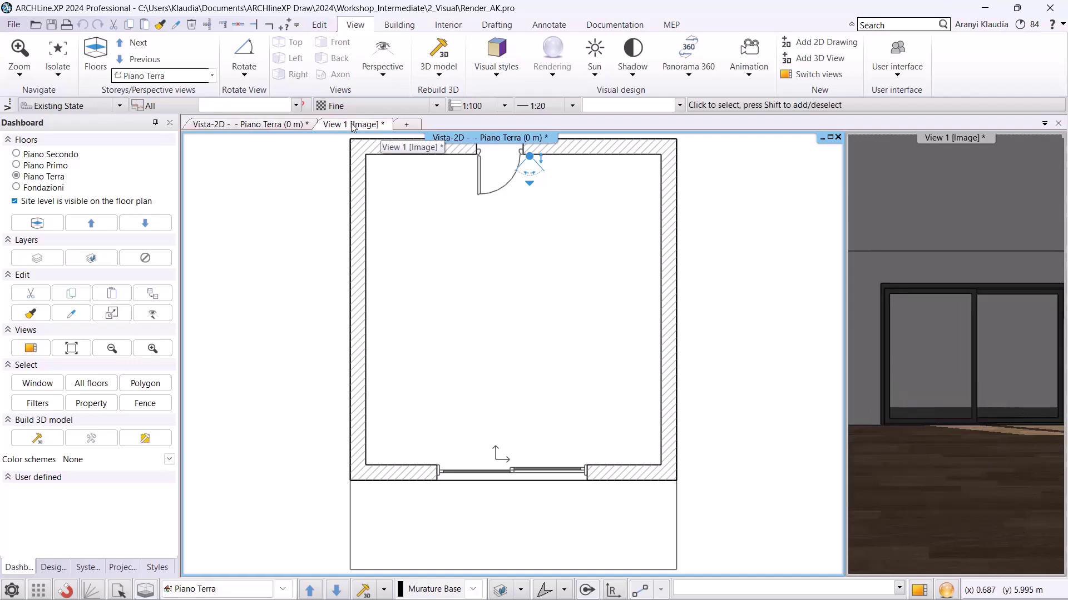
pyautogui.click(830, 137)
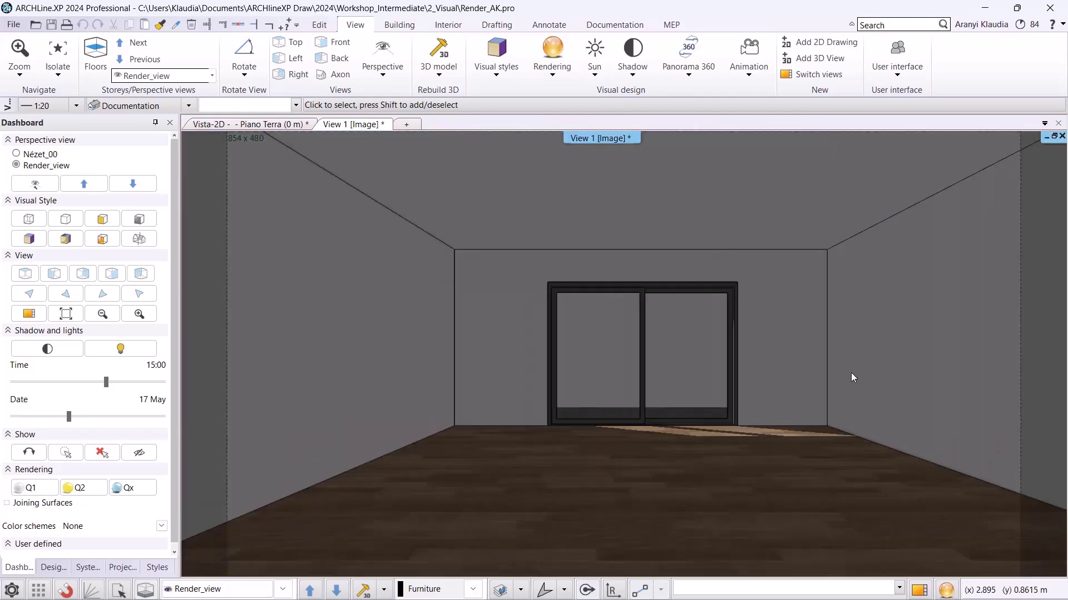
# Toggle shadows off, switch the 3D view to a shaded visual style, and list Design center's Render styles
pyautogui.click(48, 349)
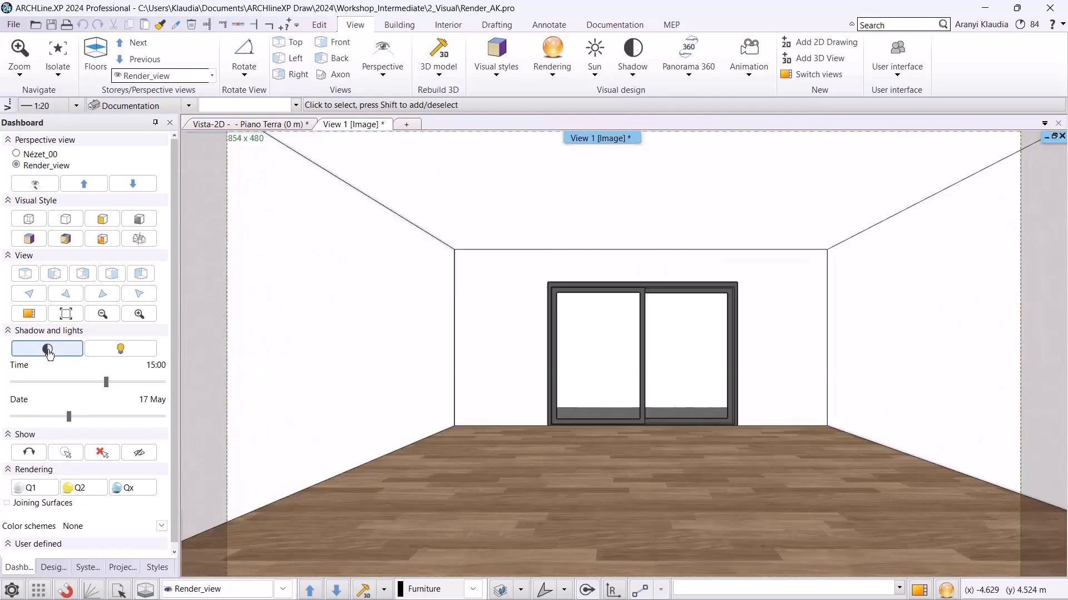
pyautogui.click(65, 238)
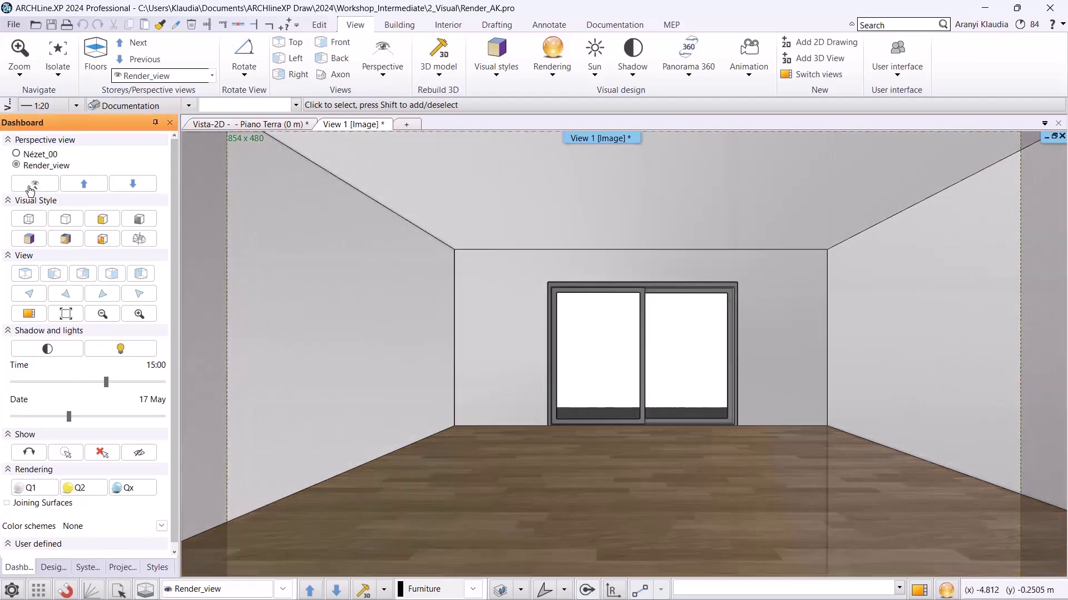
pyautogui.click(54, 567)
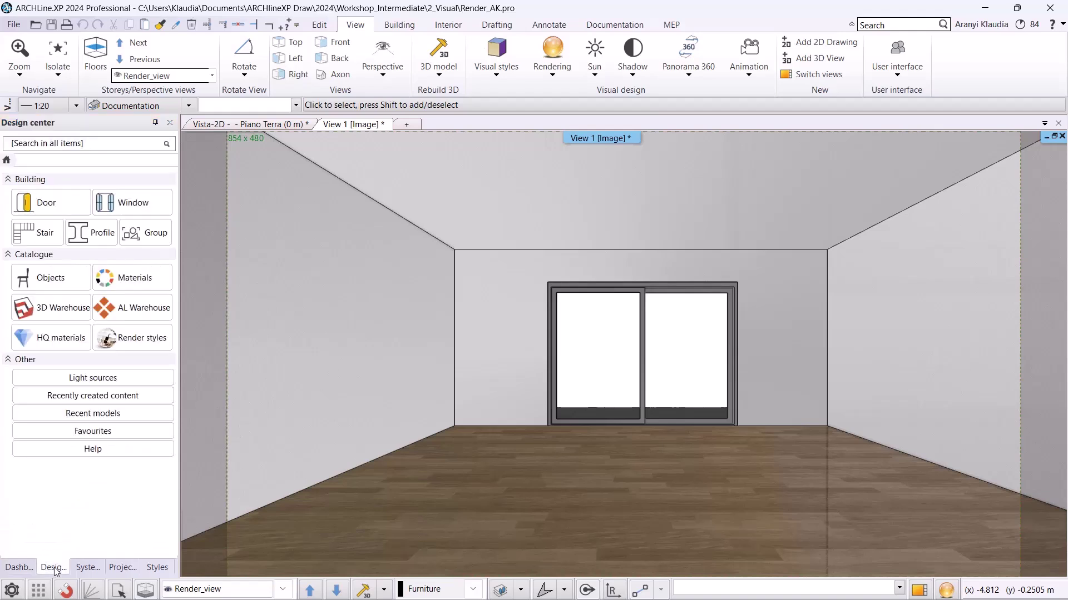
pyautogui.click(152, 340)
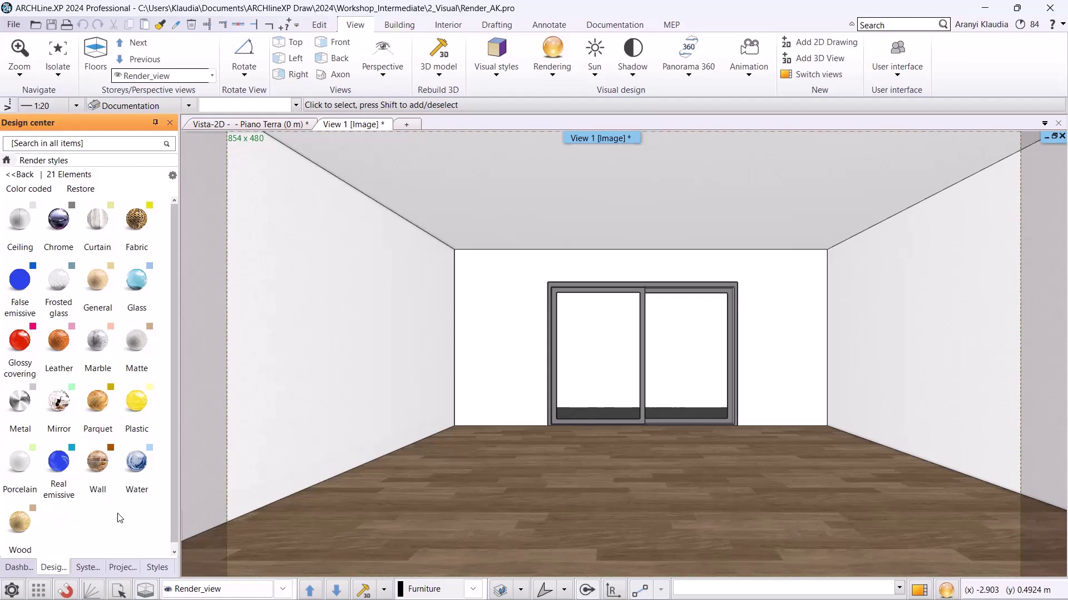
# Drop the Wall, Parquet, Metal and Glass render styles onto the walls, floor, door frame and door panes
pyautogui.moveTo(97, 461); pyautogui.dragTo(343, 355)
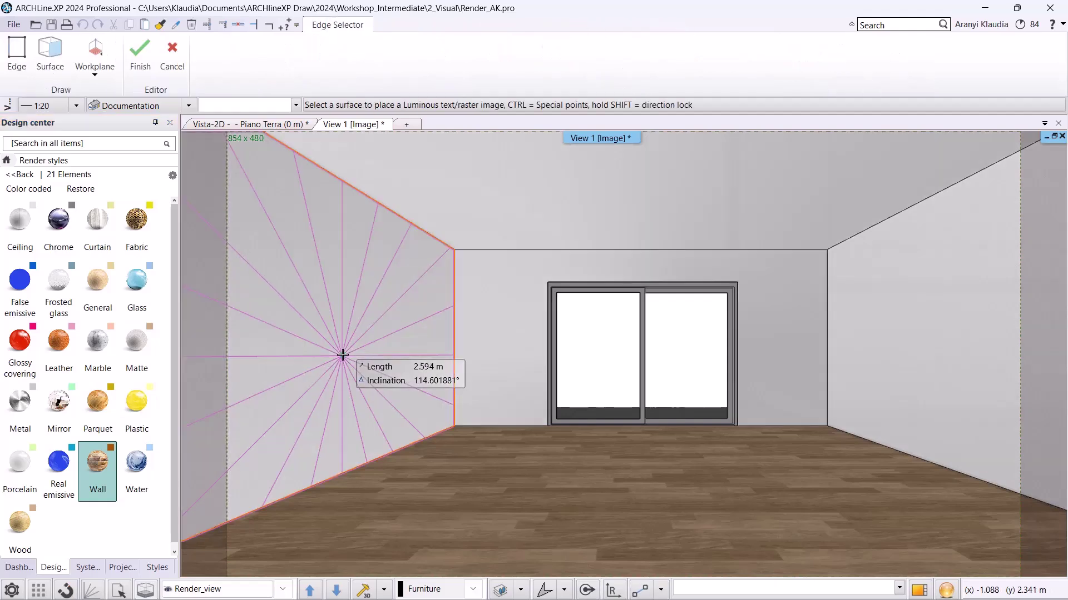
pyautogui.click(342, 354)
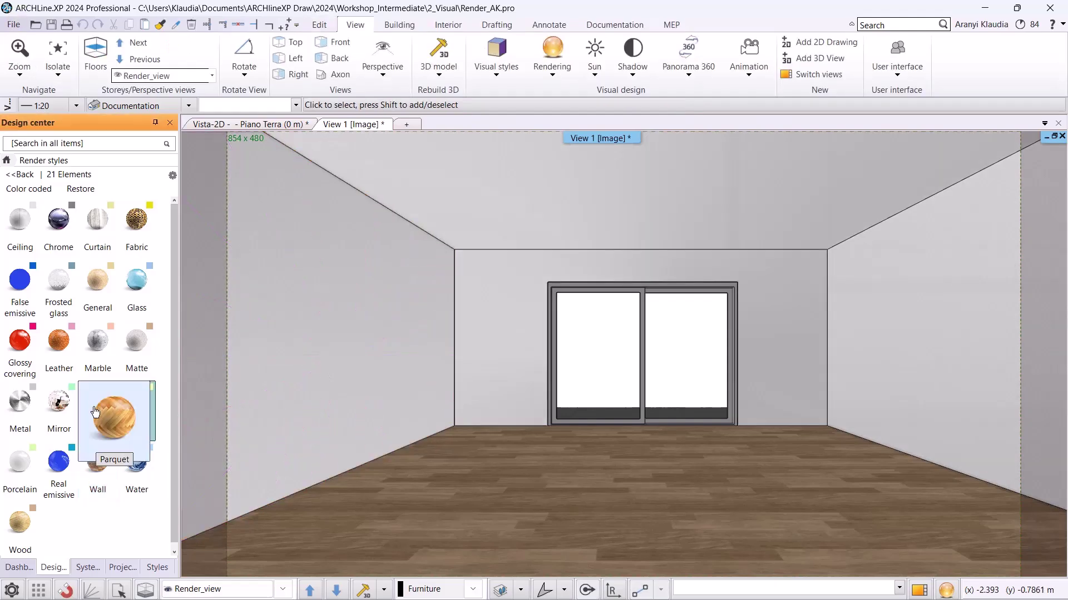
pyautogui.moveTo(95, 411); pyautogui.dragTo(469, 490)
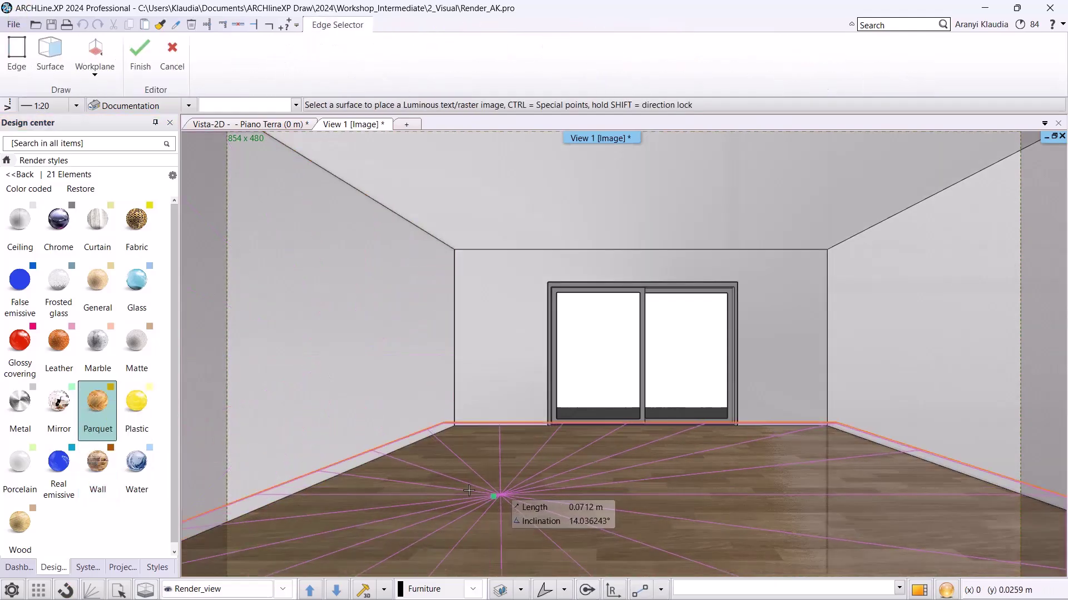
pyautogui.moveTo(20, 401); pyautogui.dragTo(612, 287)
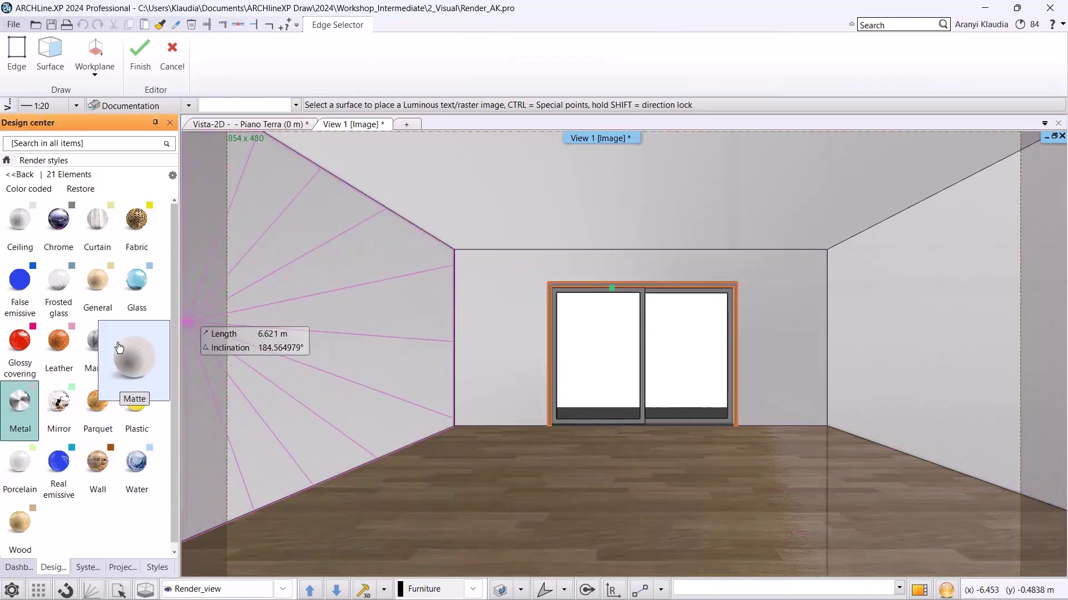
pyautogui.moveTo(136, 283); pyautogui.dragTo(601, 365)
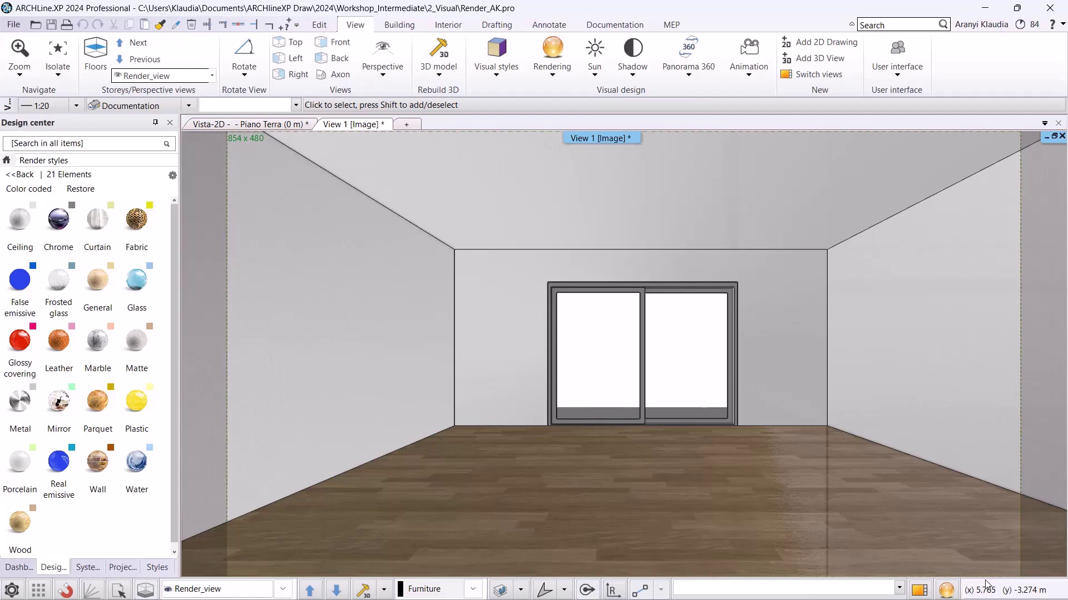
# Run a standalone OspRay render of the empty room at 1280x720 (Widescreen 16:9 - HD)
pyautogui.click(948, 590)
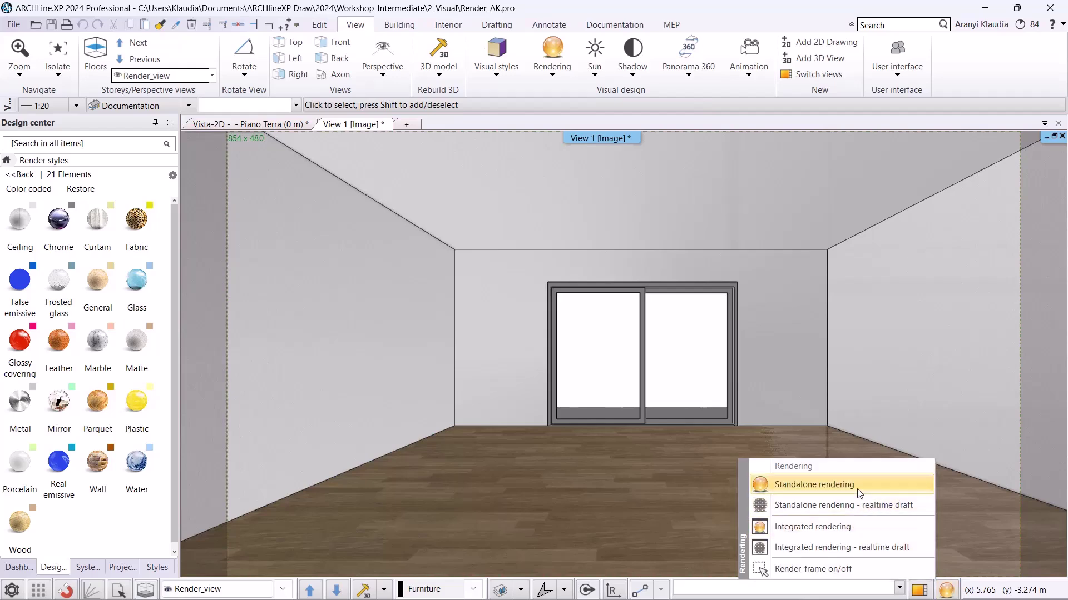
pyautogui.click(806, 502)
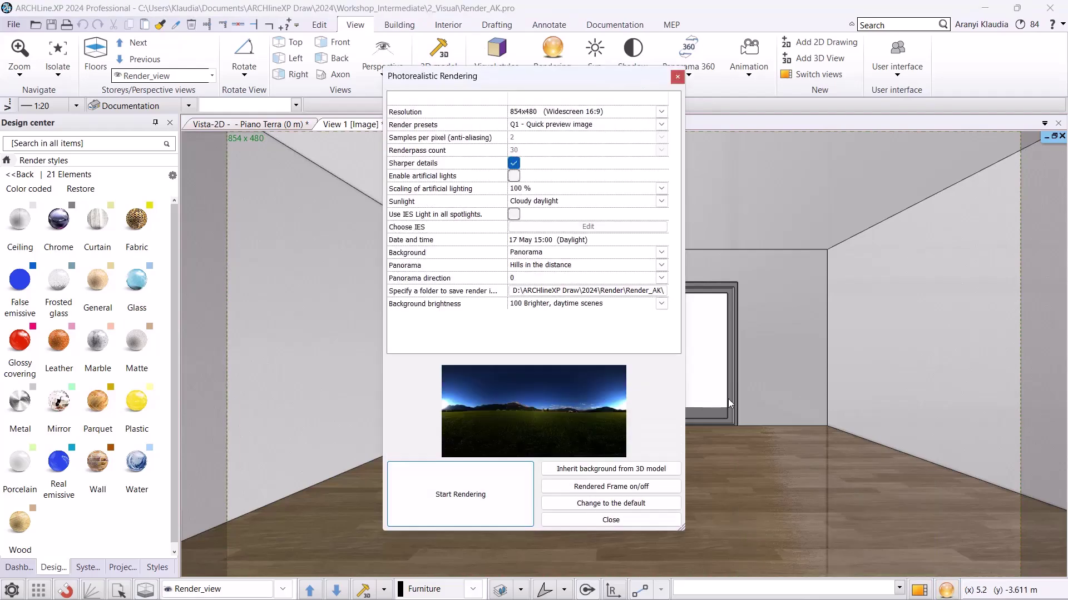
pyautogui.click(523, 113)
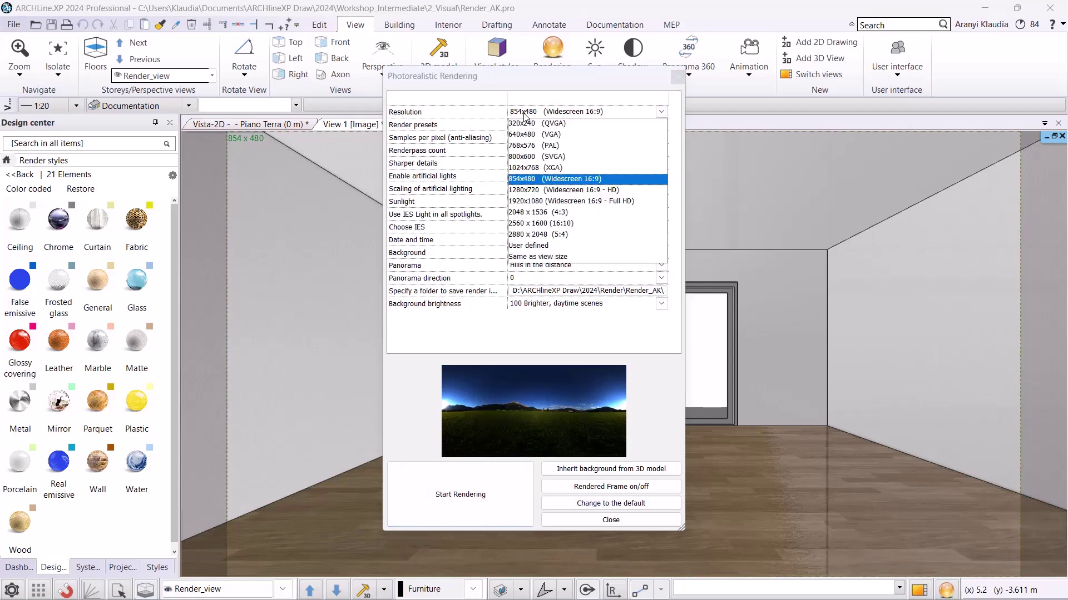
pyautogui.click(536, 194)
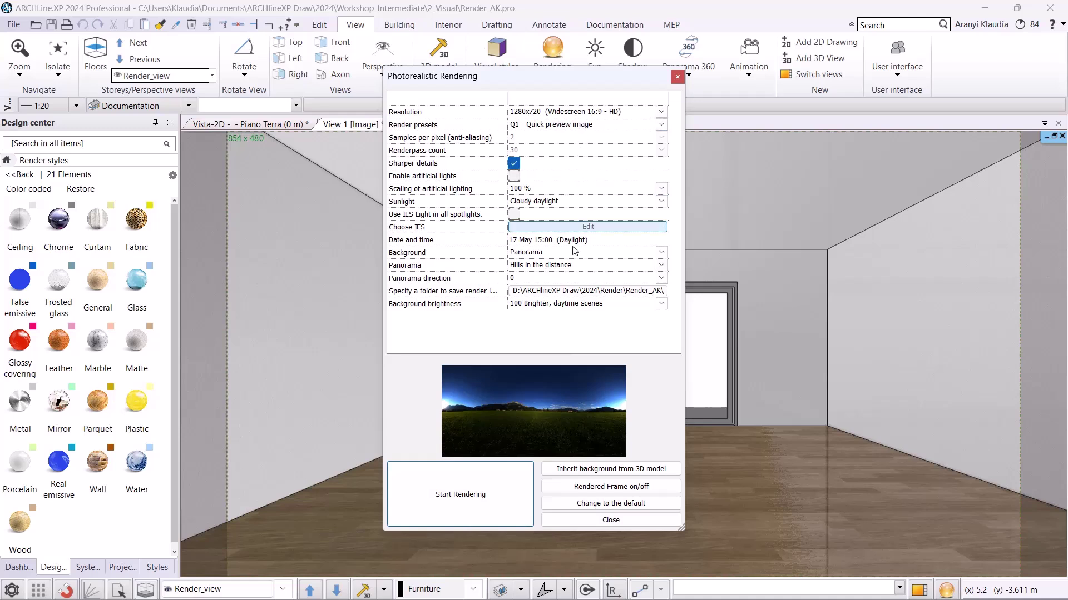
pyautogui.click(489, 481)
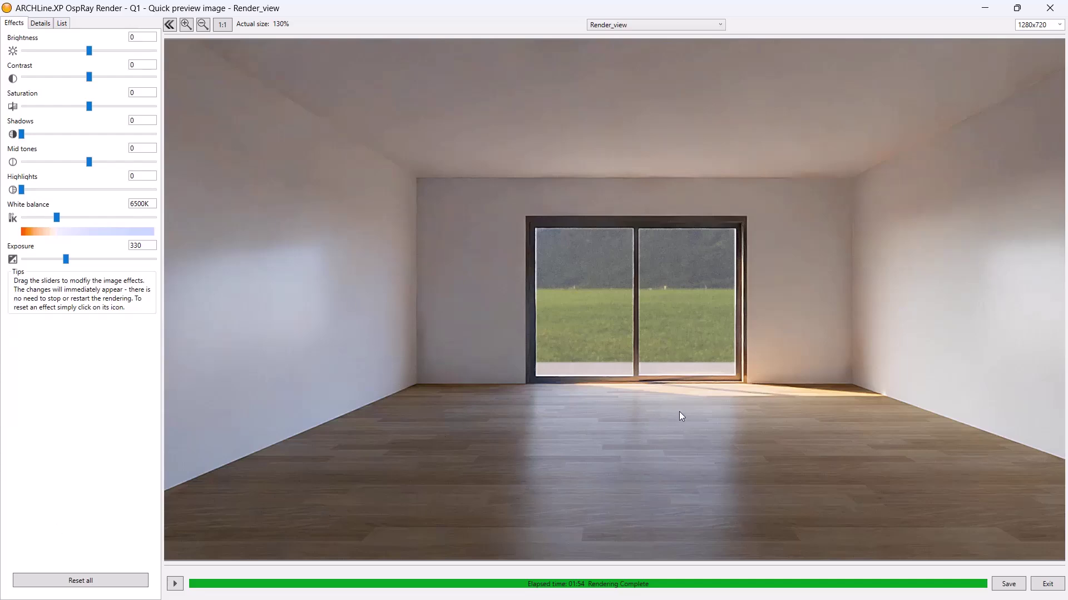
# Save the finished render as Render_03 in the Render2 folder and exit the render window
pyautogui.click(1008, 584)
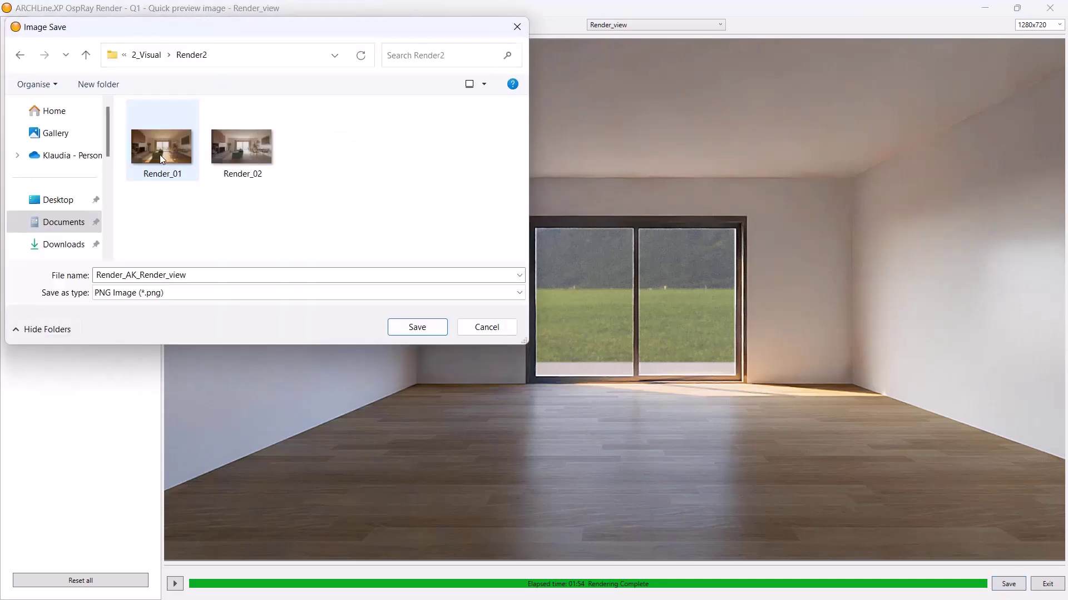
pyautogui.click(242, 145)
pyautogui.click(134, 276)
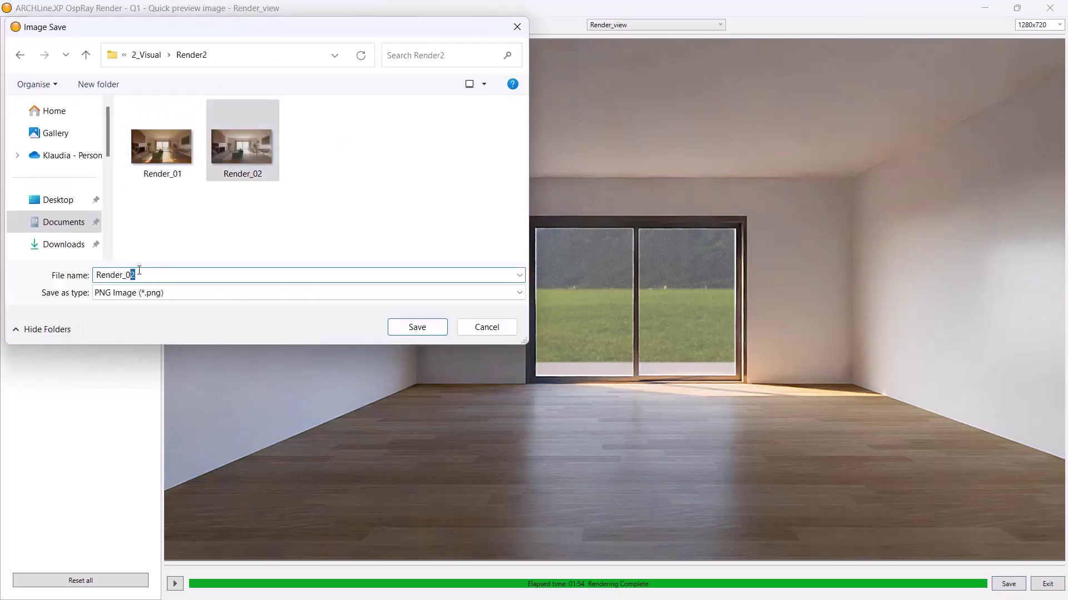
pyautogui.write('3')
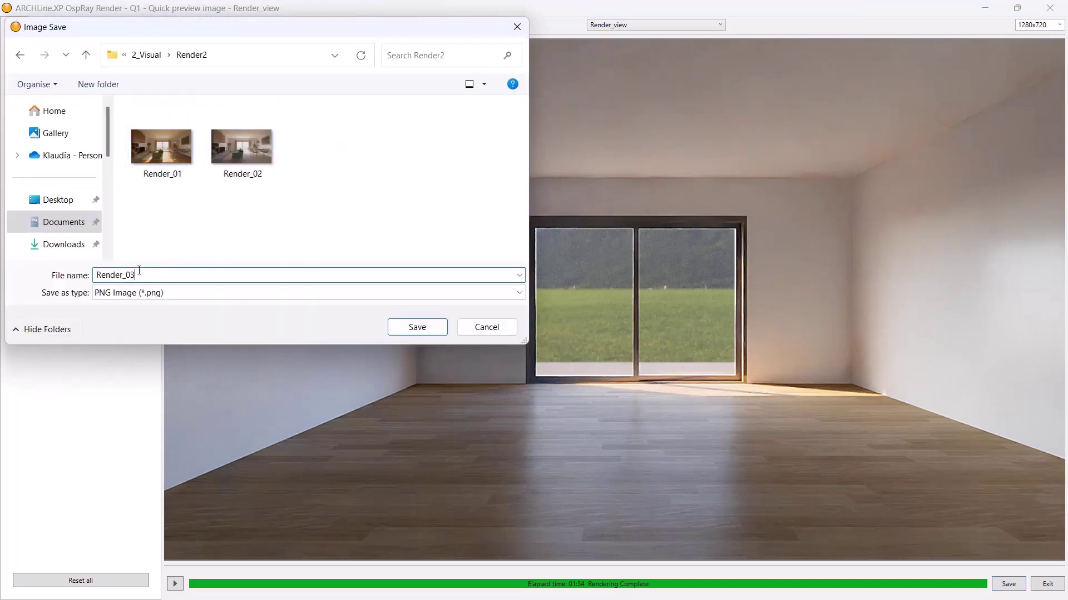
pyautogui.click(417, 327)
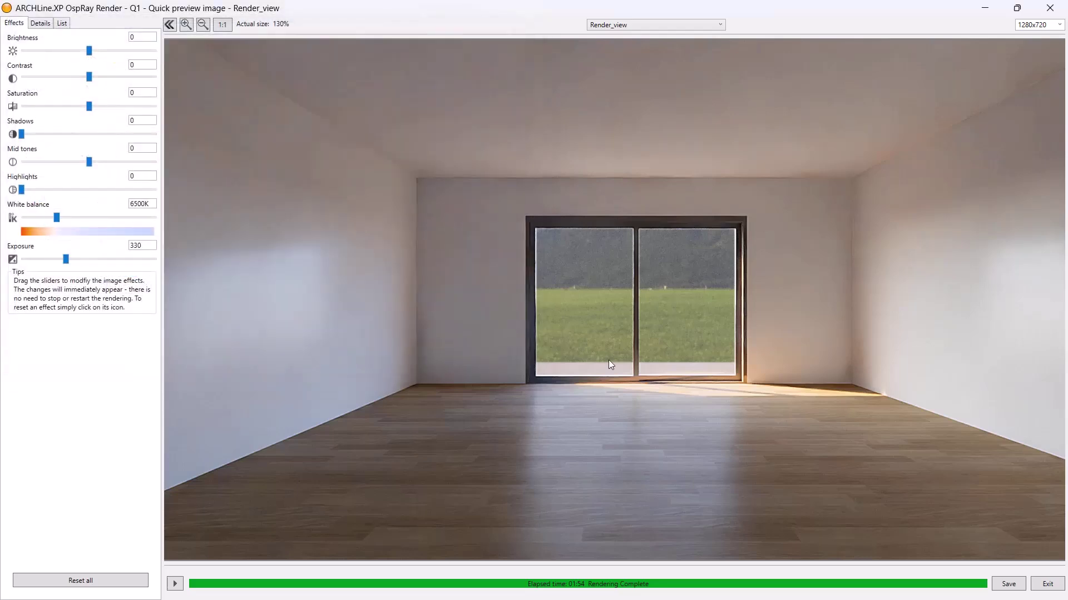
pyautogui.click(1042, 584)
pyautogui.click(509, 358)
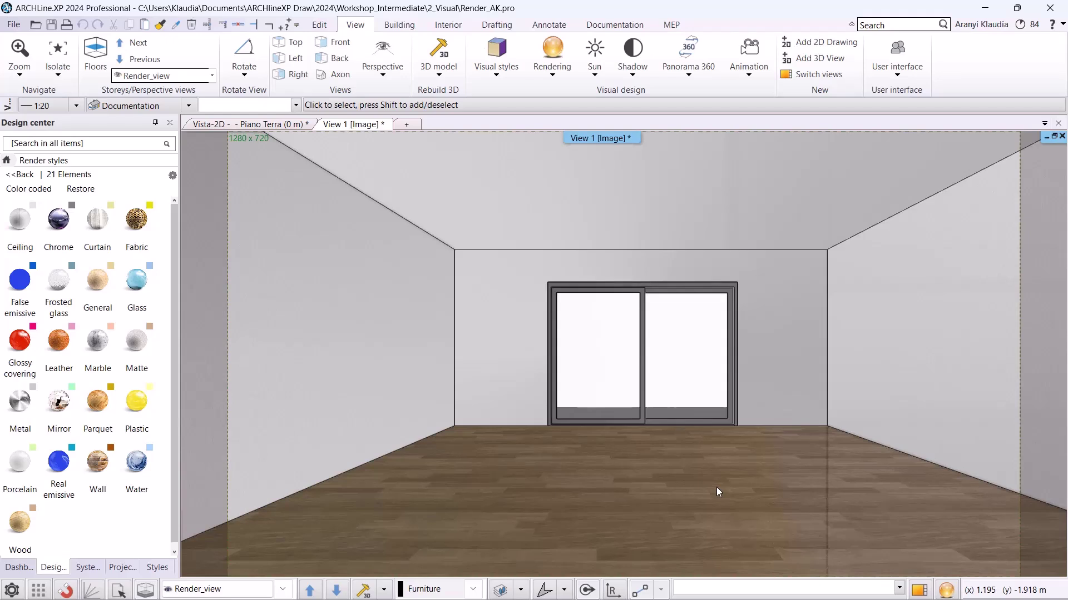
# Find the left wall's stucco2.jpg material and set reflection and roughness to 0% with bump softness 10
pyautogui.rightClick(335, 349)
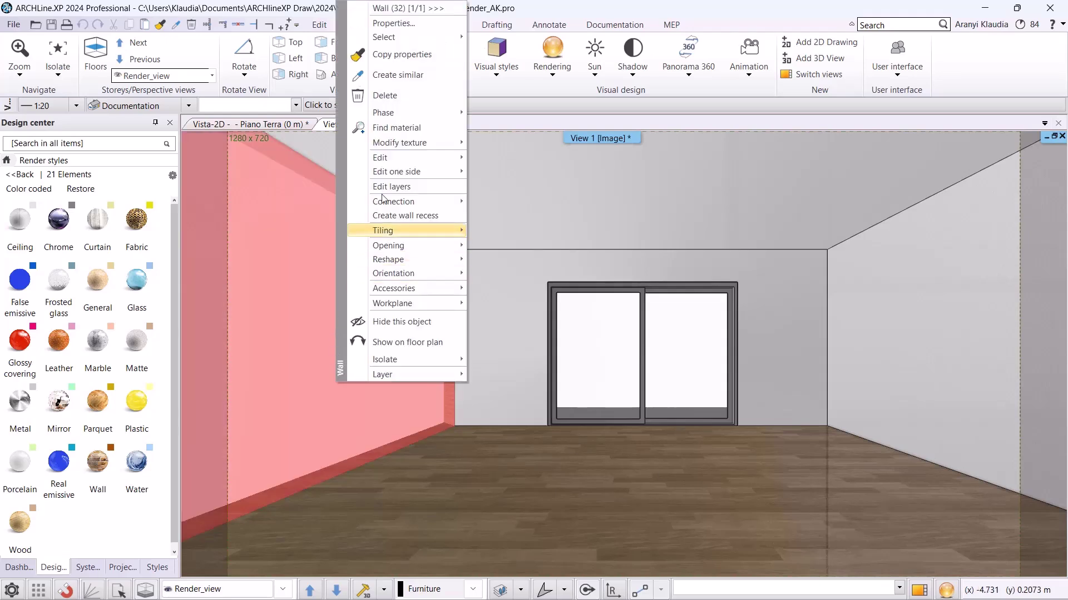
pyautogui.click(404, 129)
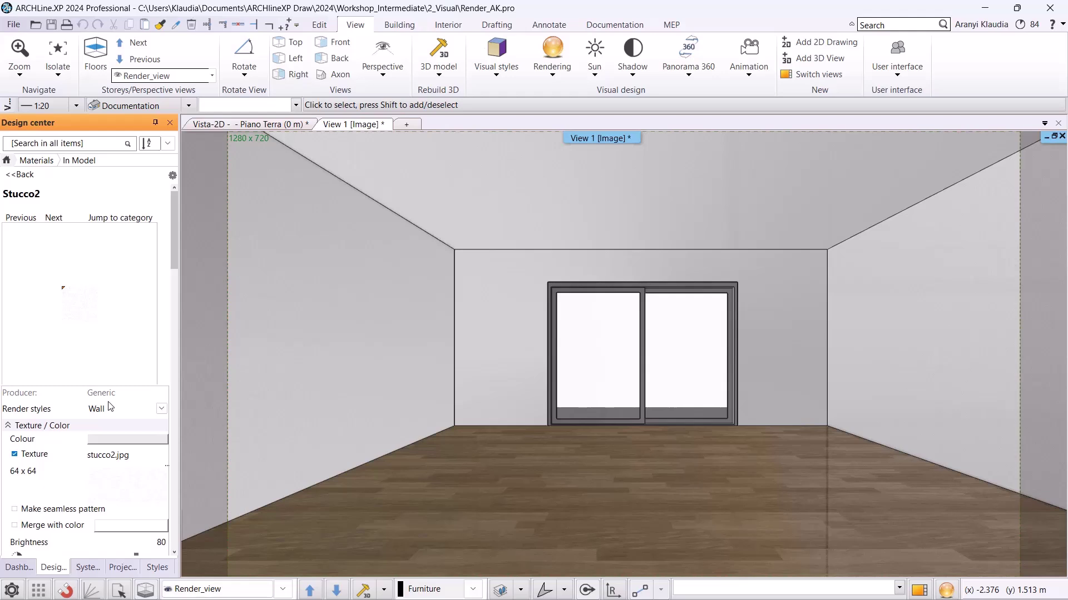
pyautogui.scroll(-4, 111, 414)
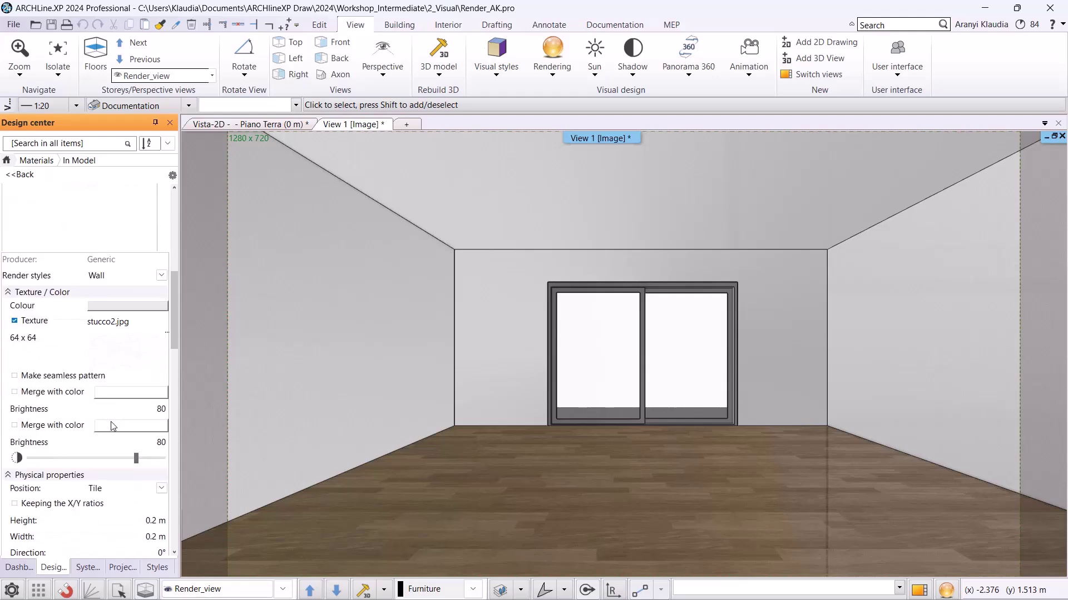
pyautogui.moveTo(137, 428)
pyautogui.mouseDown()
pyautogui.moveTo(32, 430)
pyautogui.moveTo(139, 432)
pyautogui.moveTo(123, 428)
pyautogui.mouseUp()
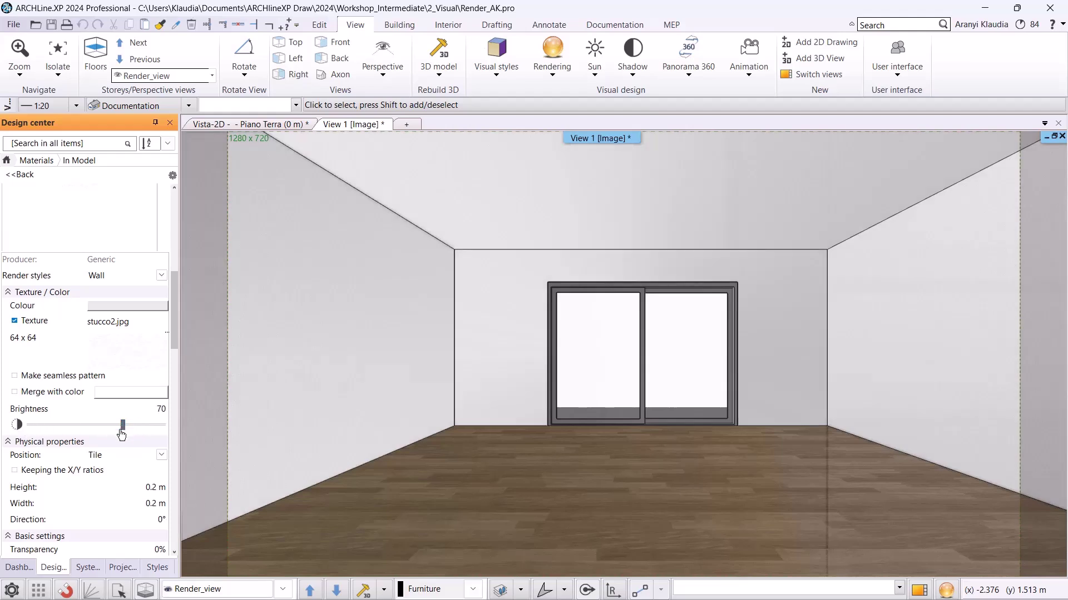
pyautogui.scroll(-2, 120, 437)
pyautogui.scroll(-1, 78, 483)
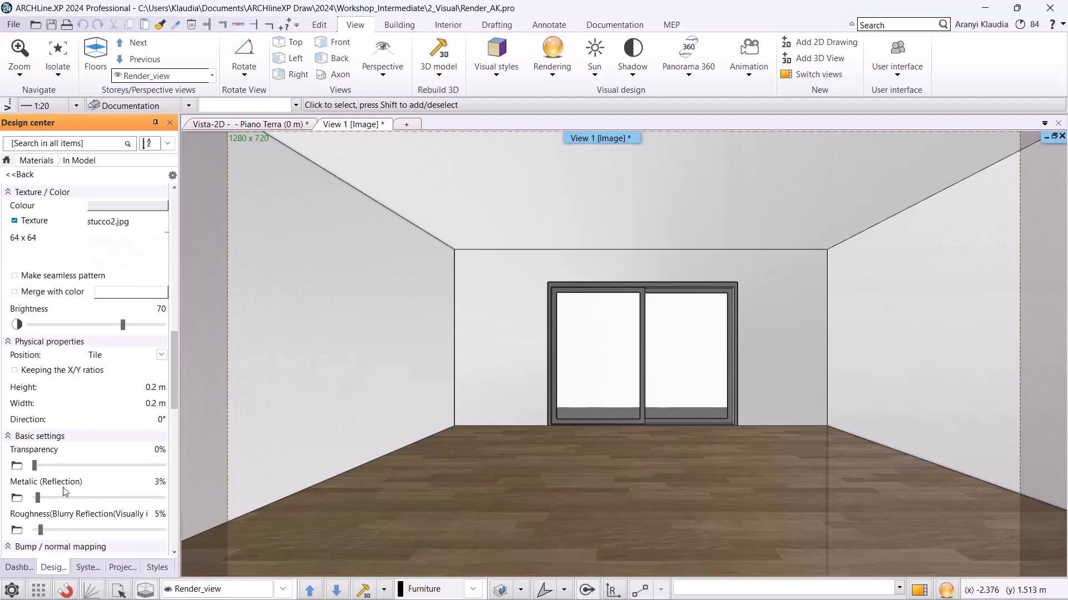
pyautogui.moveTo(36, 502); pyautogui.dragTo(33, 532)
pyautogui.scroll(-5, 92, 510)
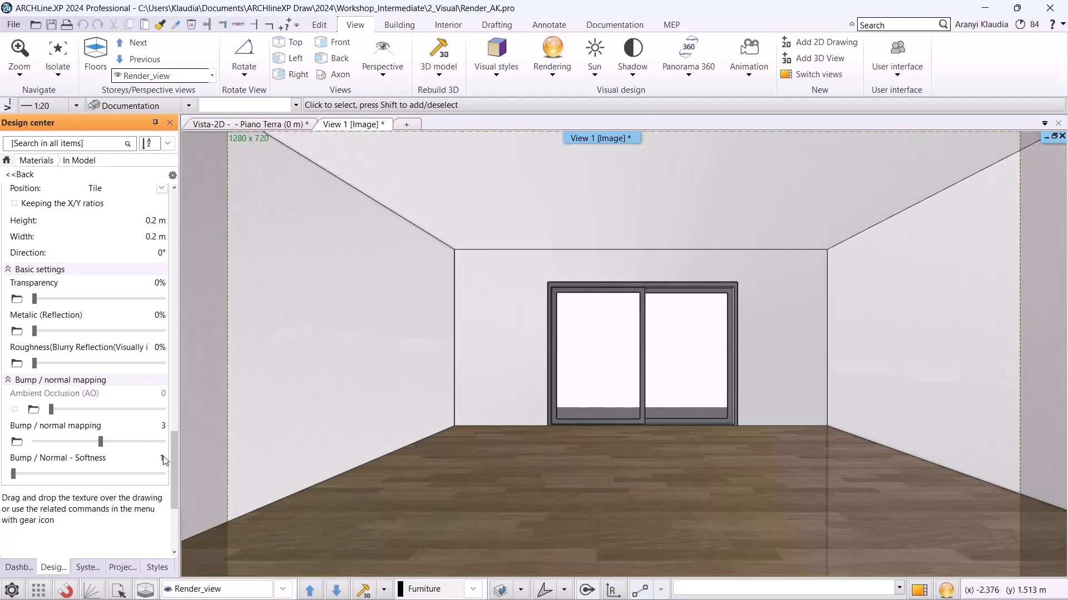
pyautogui.scroll(9, 165, 459)
# Find the floor's parquet material and set 15% reflection and roughness with bump softness 10
pyautogui.rightClick(490, 488)
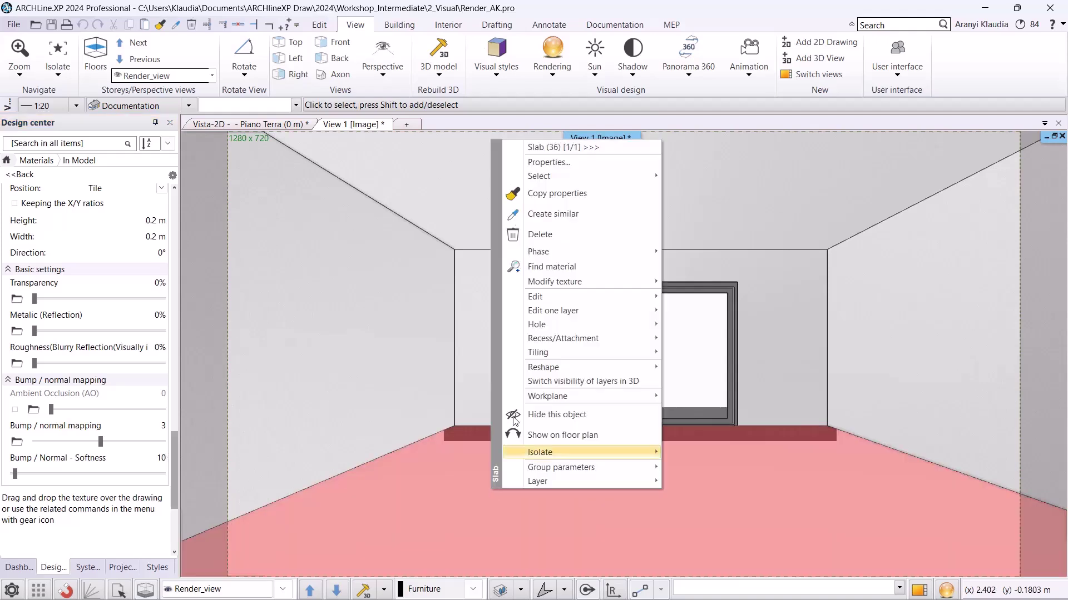
pyautogui.click(553, 262)
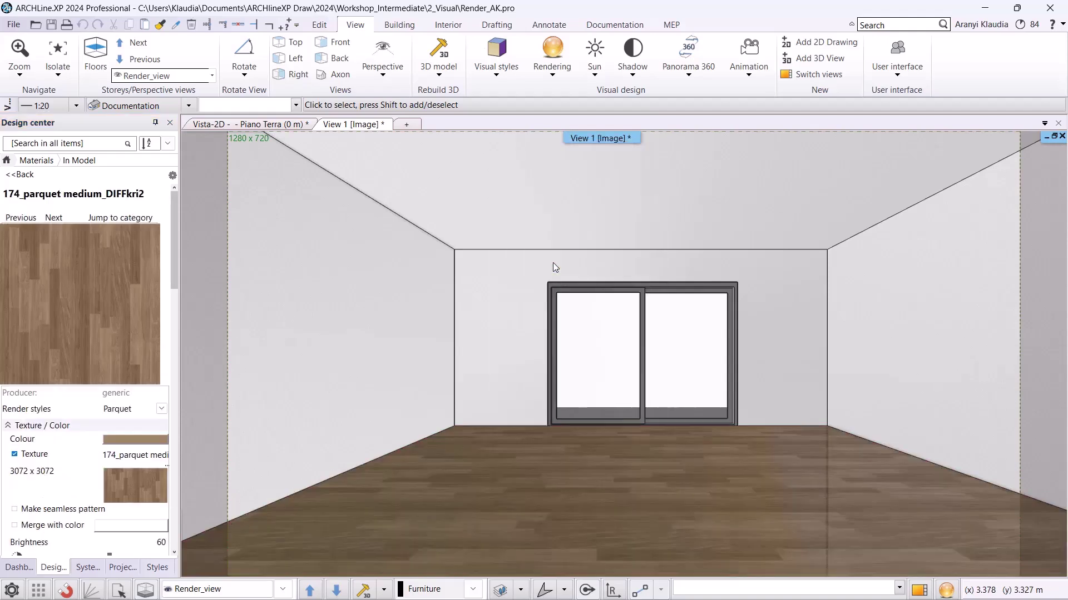
pyautogui.scroll(-3, 83, 461)
pyautogui.scroll(-2, 82, 460)
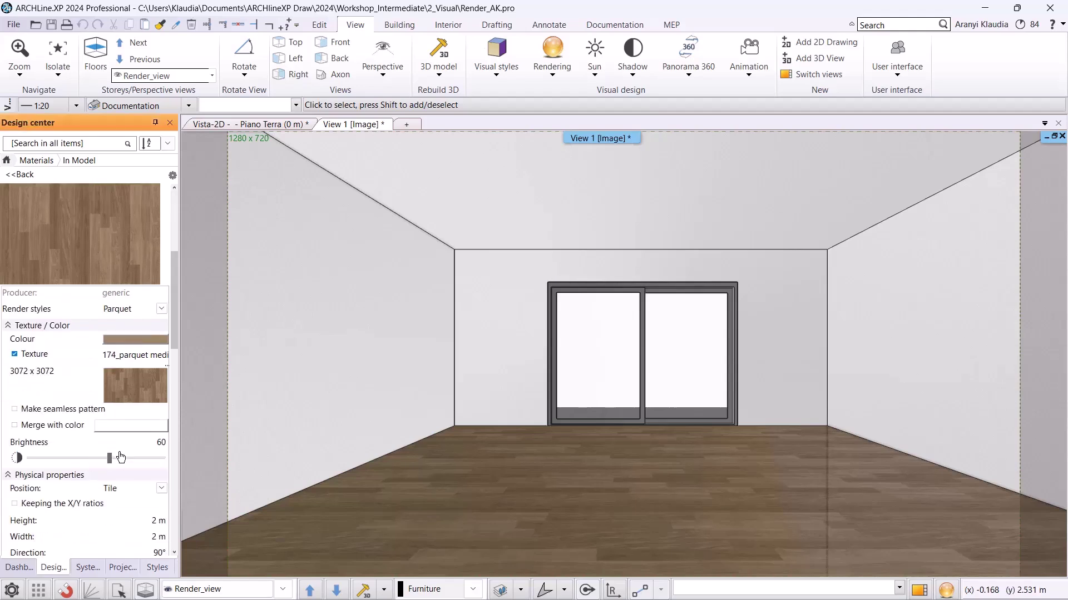
pyautogui.scroll(-4, 135, 518)
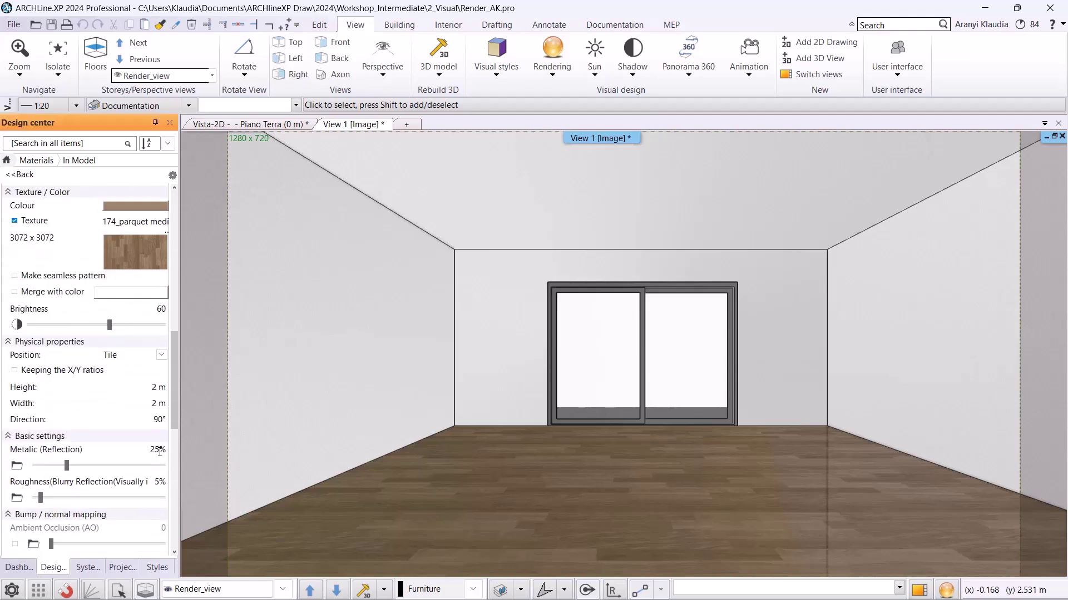
pyautogui.moveTo(67, 466); pyautogui.dragTo(55, 505)
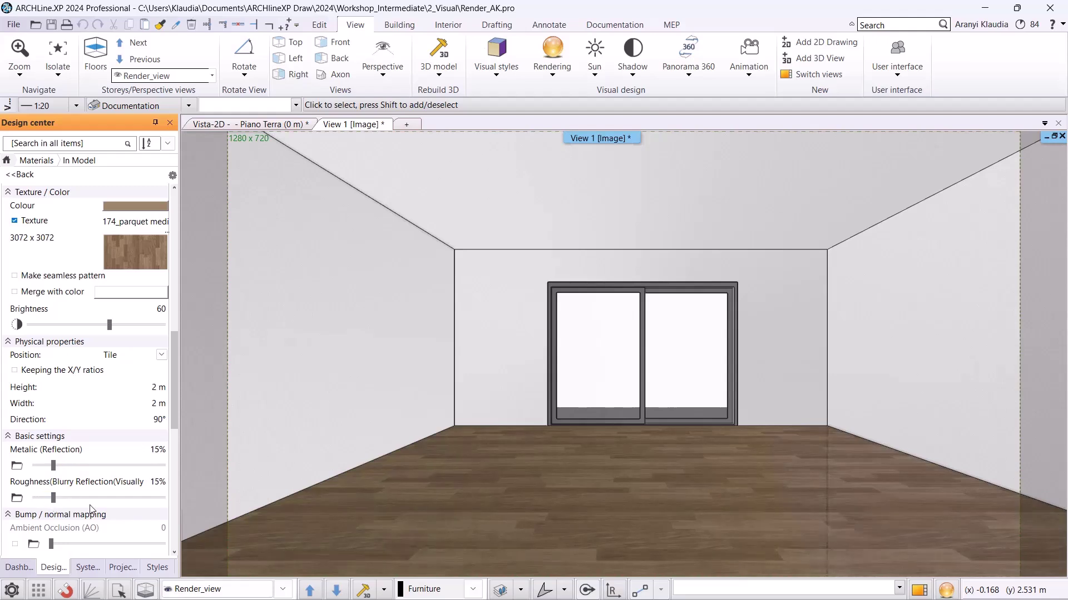
pyautogui.scroll(-2, 92, 509)
pyautogui.scroll(-2, 96, 506)
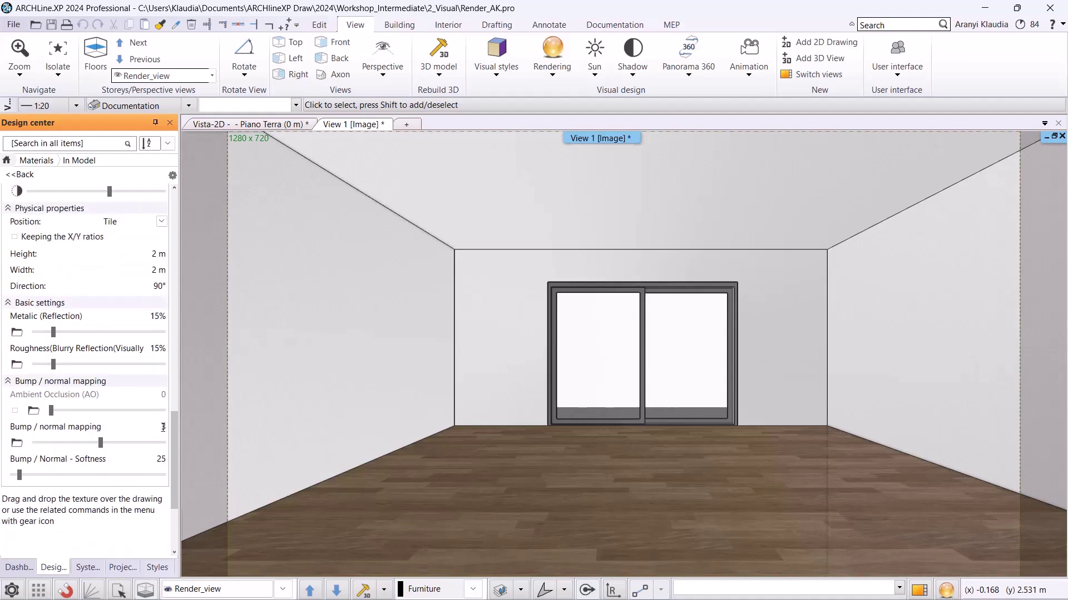
pyautogui.doubleClick(159, 459)
pyautogui.write('10')
pyautogui.press('Return')
# Find the window frame's ALUBRIGHT-02 material and set its brightness to 20
pyautogui.rightClick(590, 356)
pyautogui.click(639, 124)
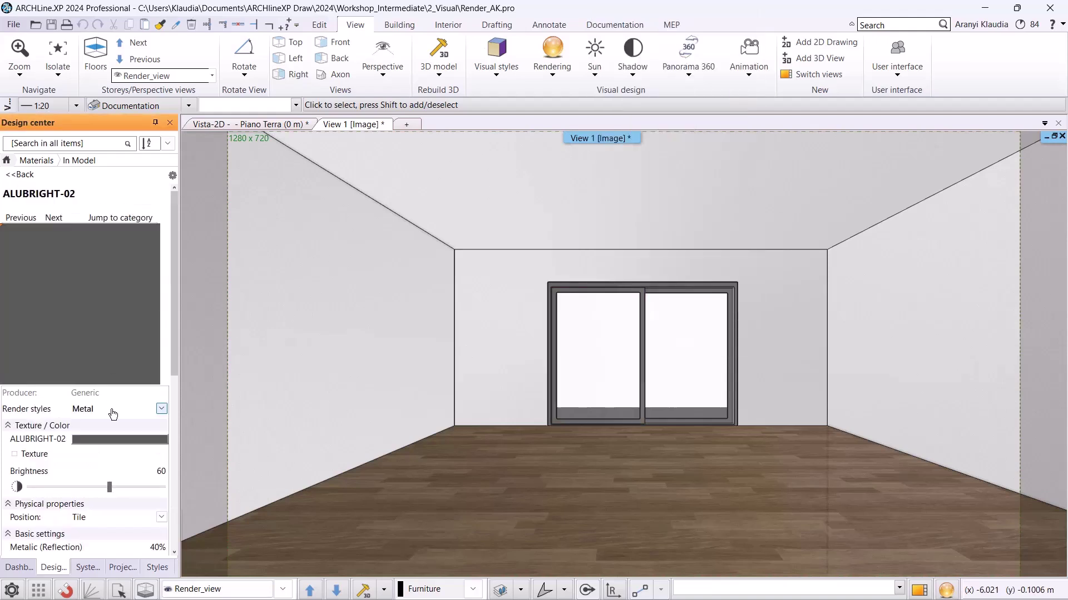
pyautogui.scroll(-2, 128, 414)
pyautogui.doubleClick(159, 404)
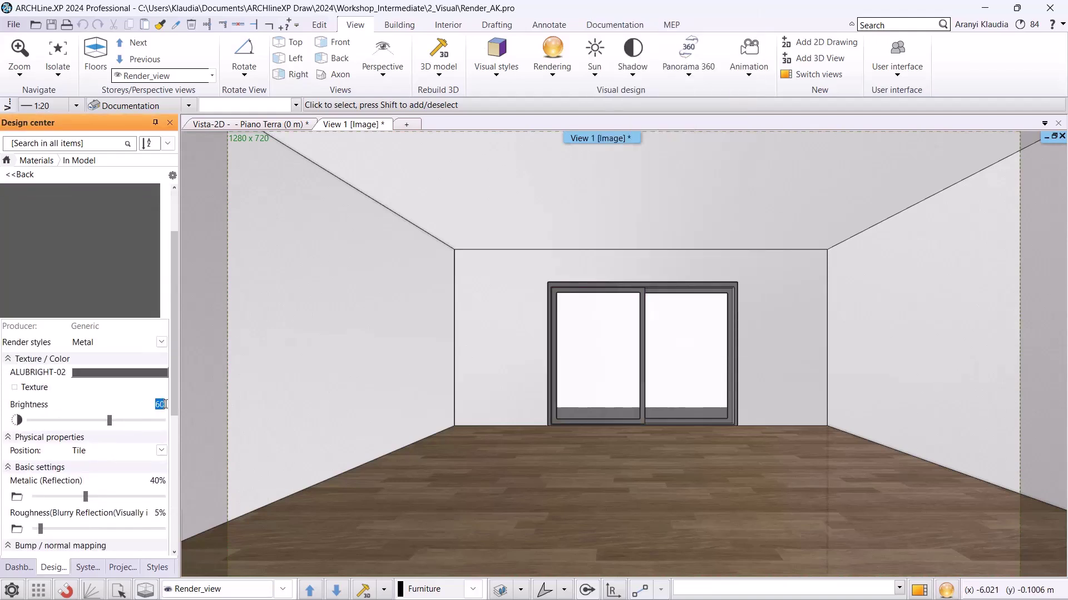
pyautogui.write('20')
pyautogui.press('Return')
# Give the frame metal 5% reflection and 10% roughness, with bump and softness at 0
pyautogui.scroll(-3, 123, 452)
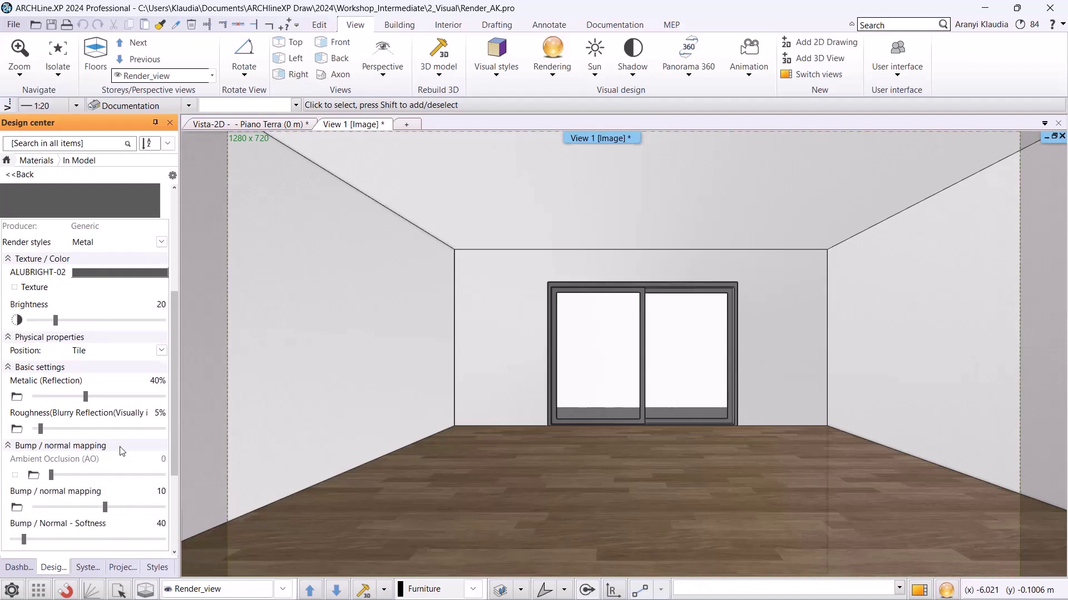
pyautogui.doubleClick(158, 382)
pyautogui.write('5')
pyautogui.press('Return')
pyautogui.doubleClick(159, 414)
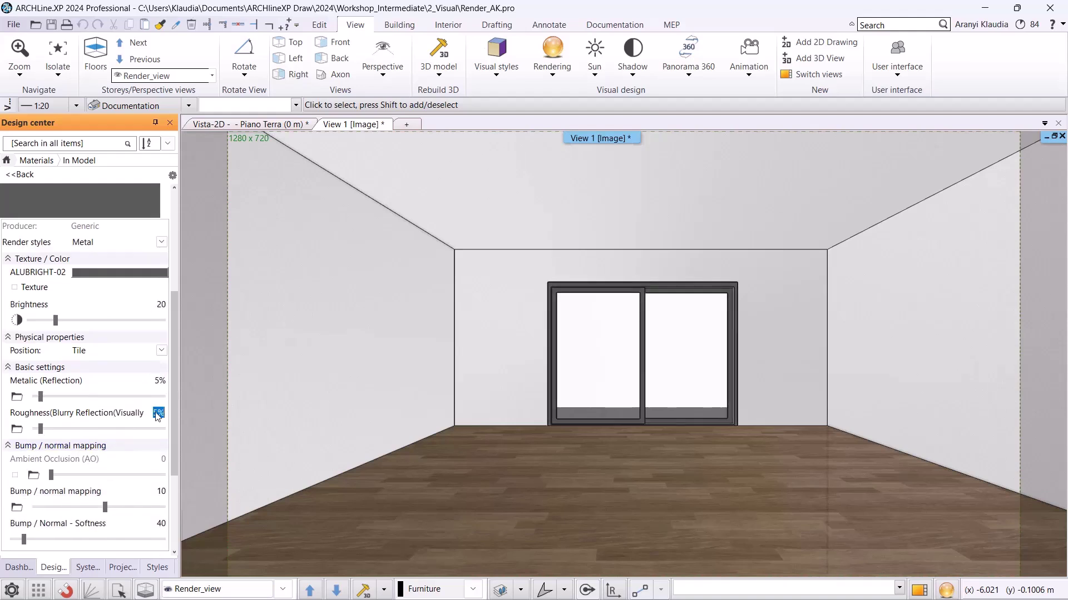
pyautogui.write('10')
pyautogui.press('Return')
pyautogui.scroll(-1, 111, 482)
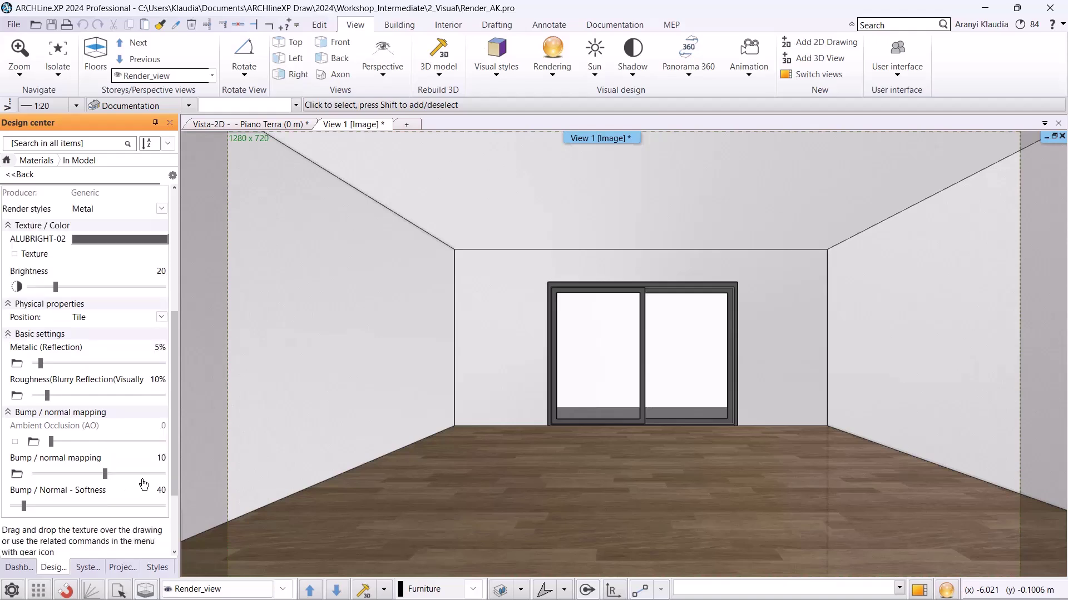
pyautogui.click(99, 473)
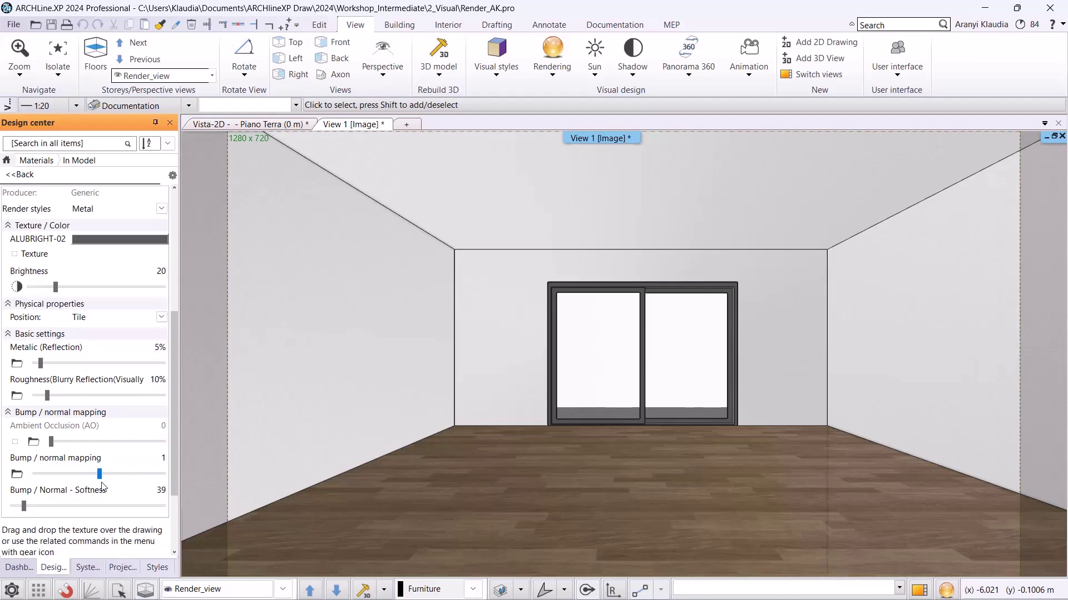
pyautogui.click(13, 506)
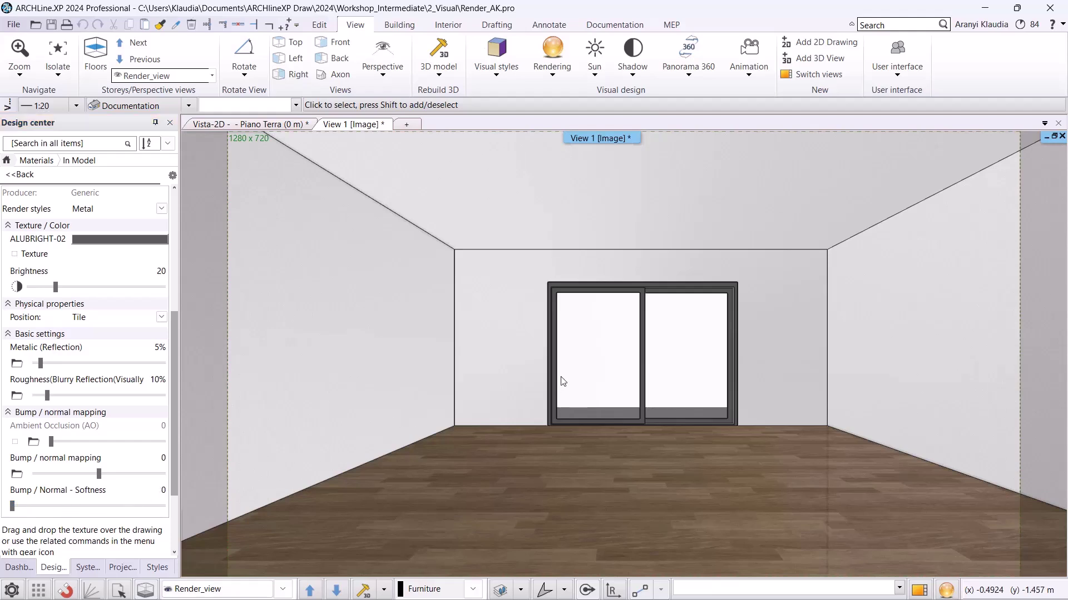
# Find the door's Glass26 material and set 92% transparency and 0% reflection
pyautogui.rightClick(605, 367)
pyautogui.click(682, 142)
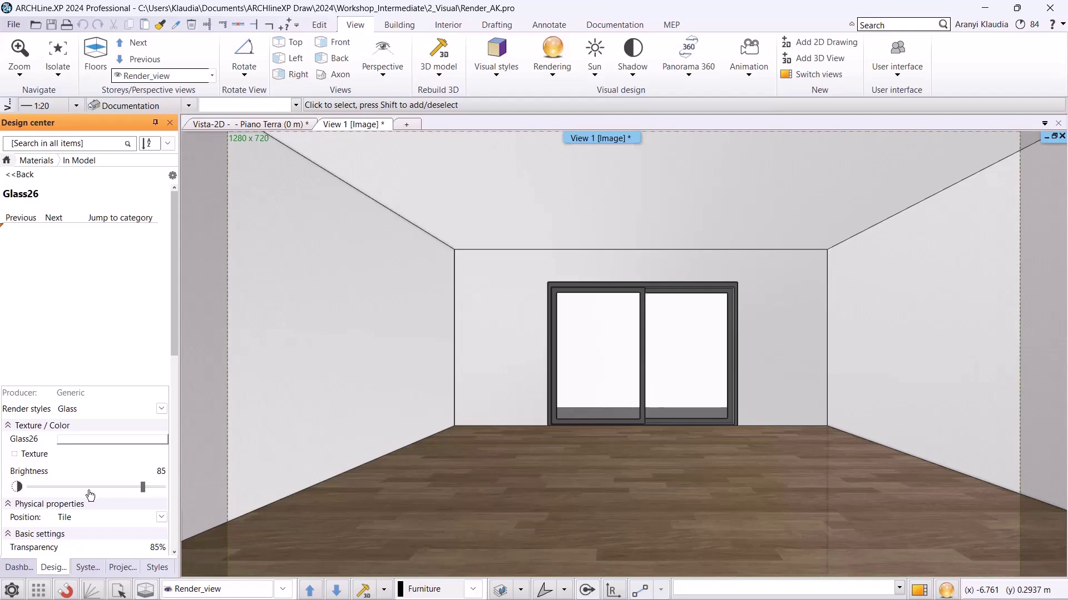
pyautogui.scroll(-4, 89, 490)
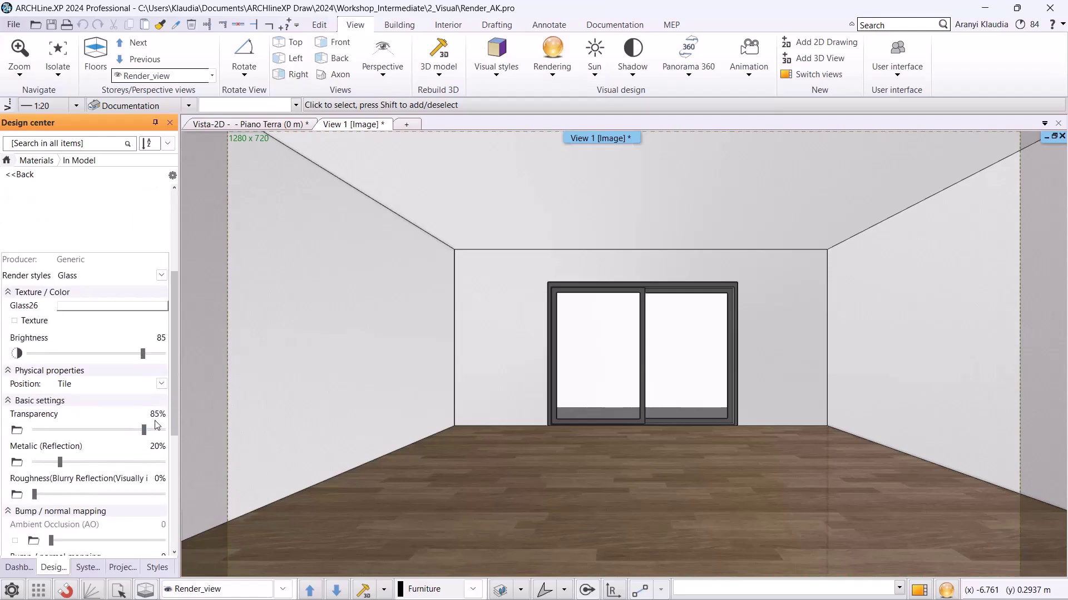
pyautogui.click(161, 416)
pyautogui.write('92')
pyautogui.press('Return')
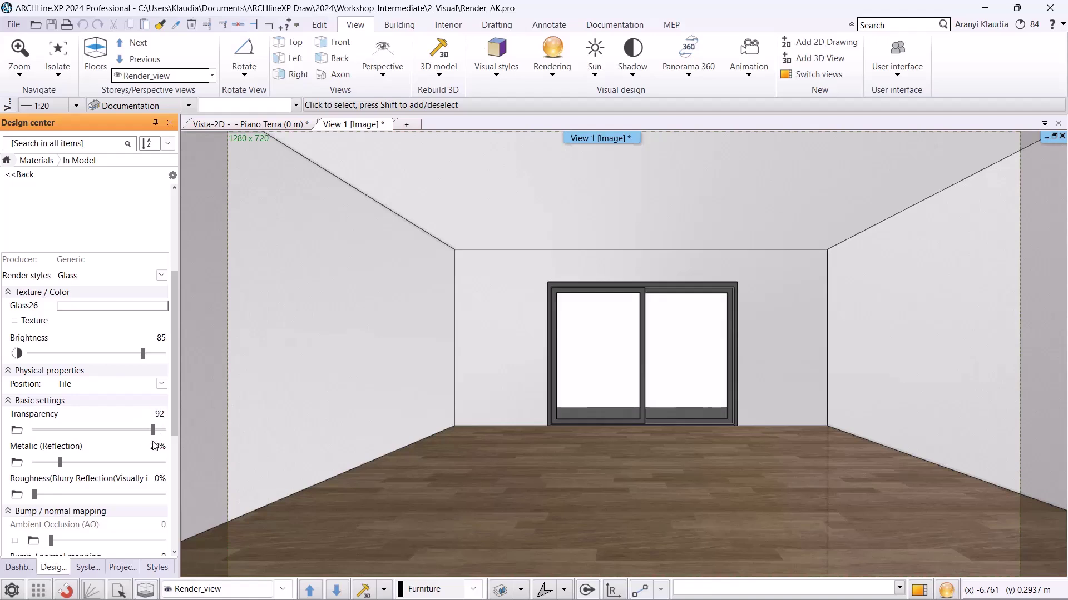
pyautogui.doubleClick(157, 450)
pyautogui.write('0')
pyautogui.press('Return')
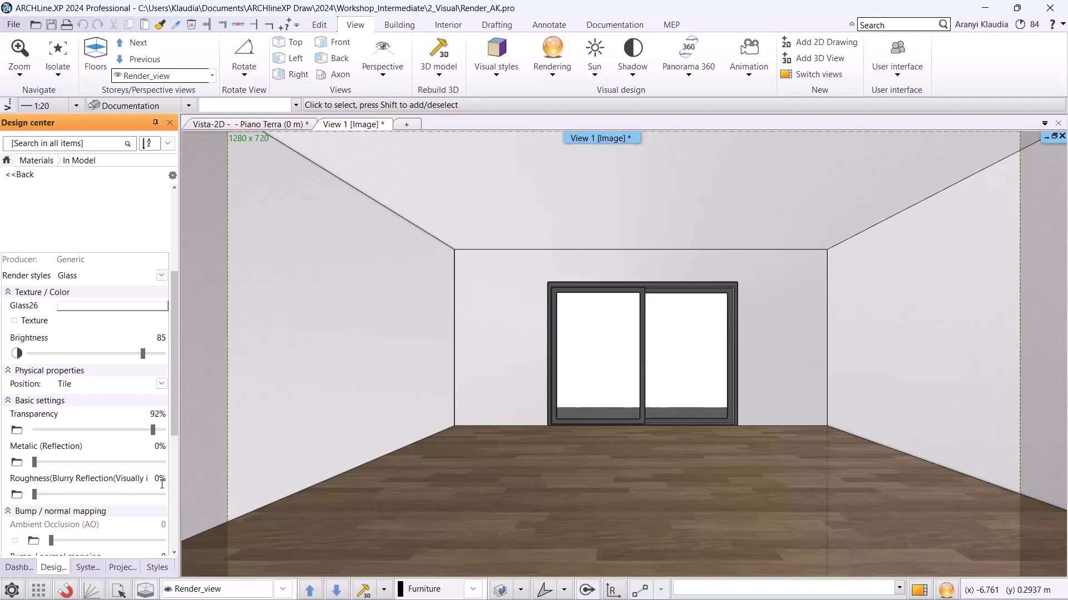
# Move the camera outside via the tiled plan and set the paving slab's dolomia marble bump to 0
pyautogui.click(1054, 137)
pyautogui.moveTo(967, 226); pyautogui.dragTo(903, 457)
pyautogui.rightClick(546, 479)
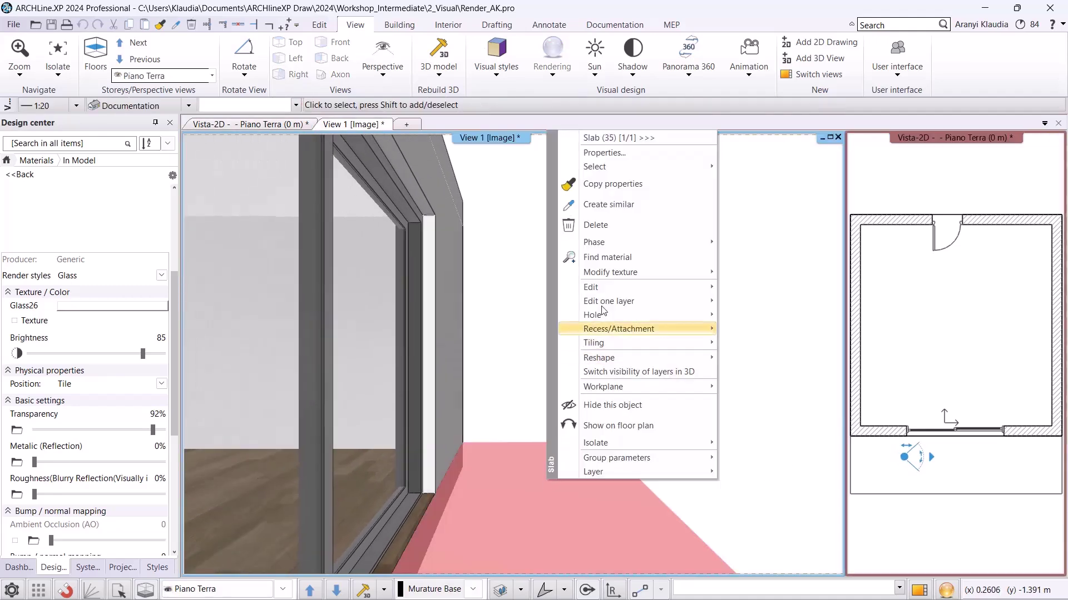
pyautogui.click(619, 259)
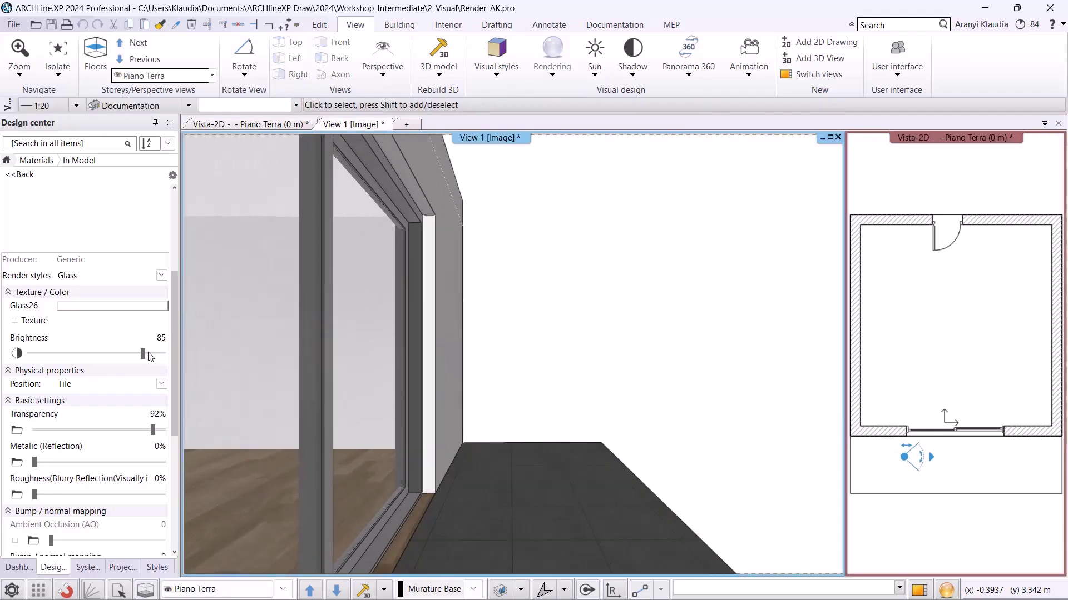
pyautogui.scroll(-3, 148, 356)
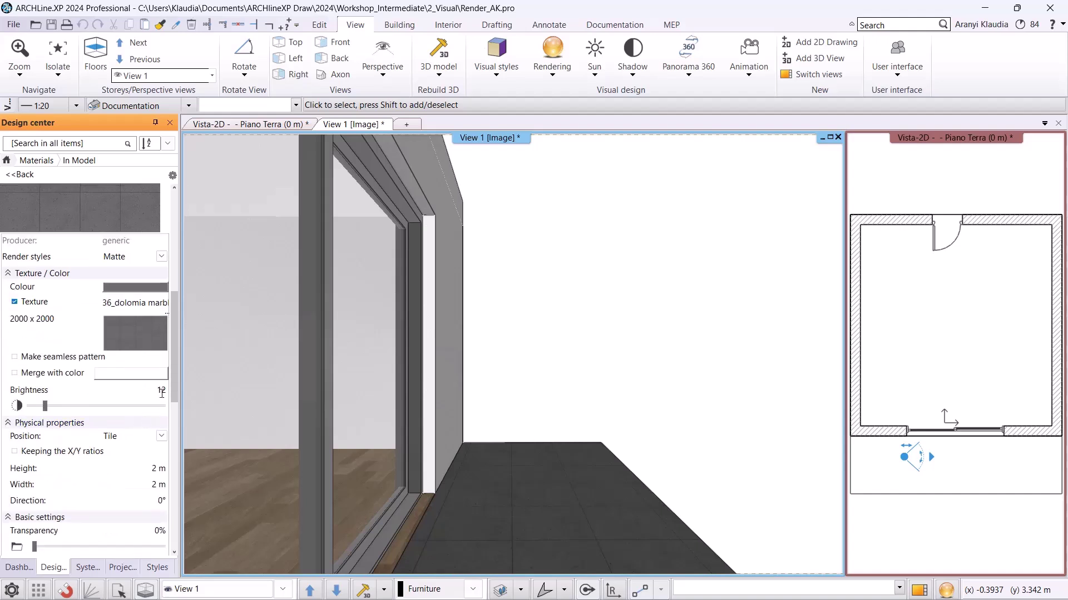
pyautogui.scroll(-3, 161, 393)
pyautogui.doubleClick(167, 442)
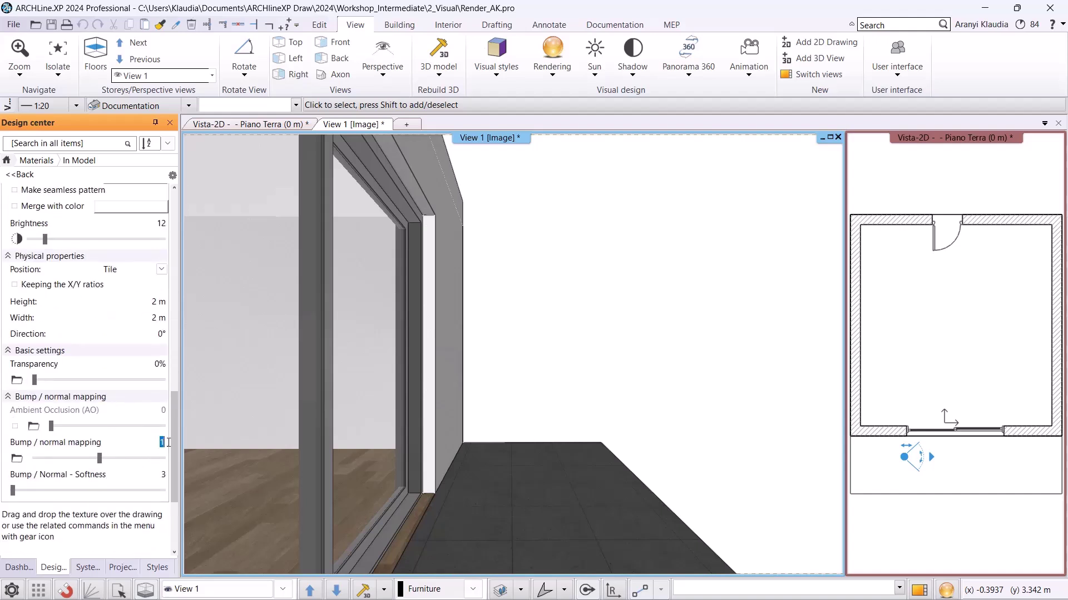
pyautogui.write('0')
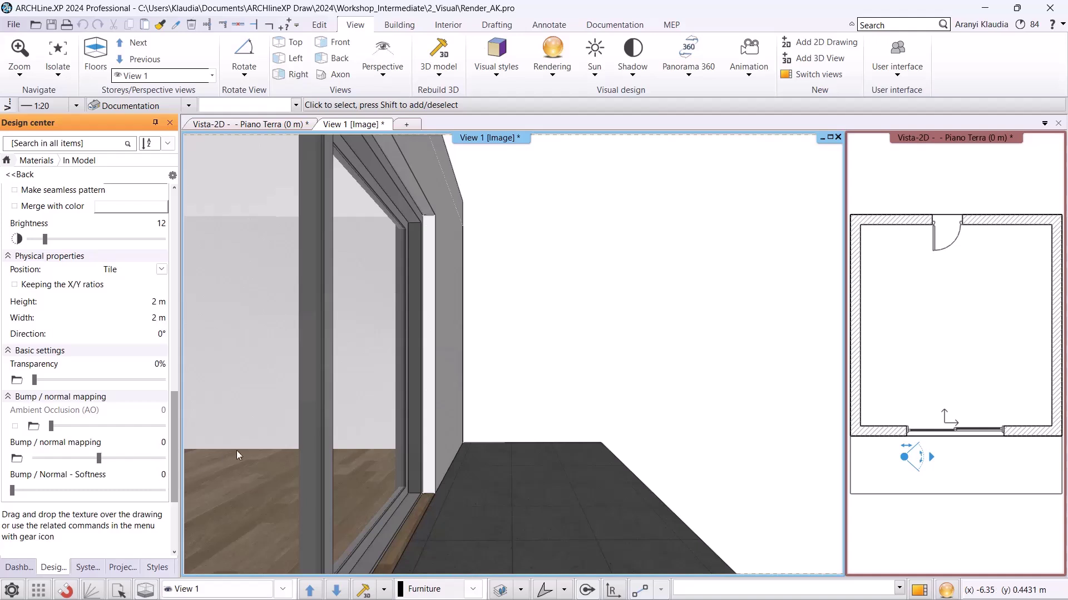
pyautogui.scroll(3, 112, 444)
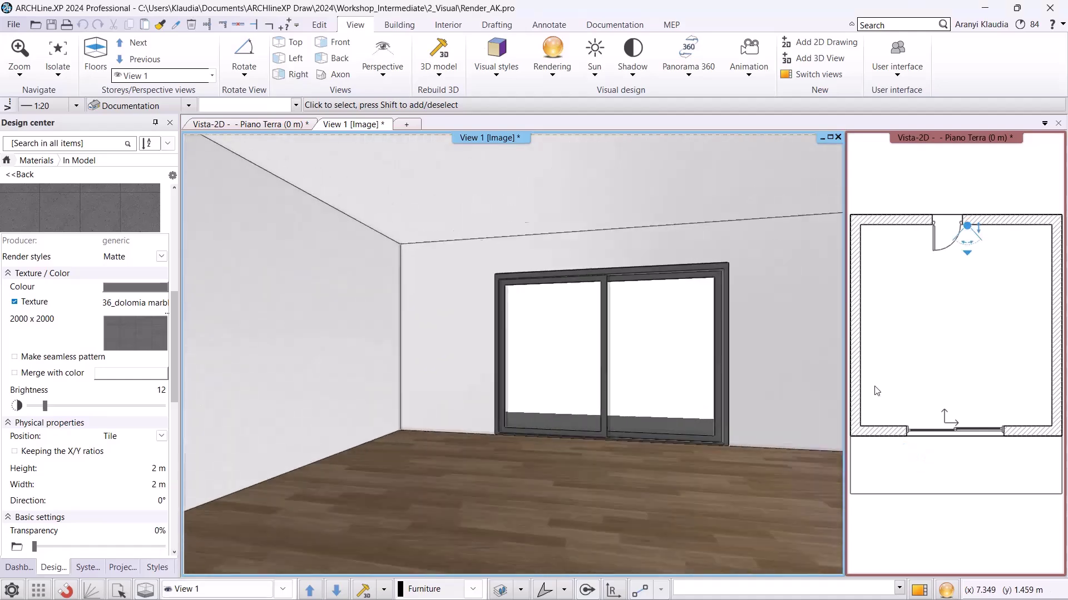
# Return to the Render_view viewpoint and render a photorealistic preview of the empty room
pyautogui.click(830, 138)
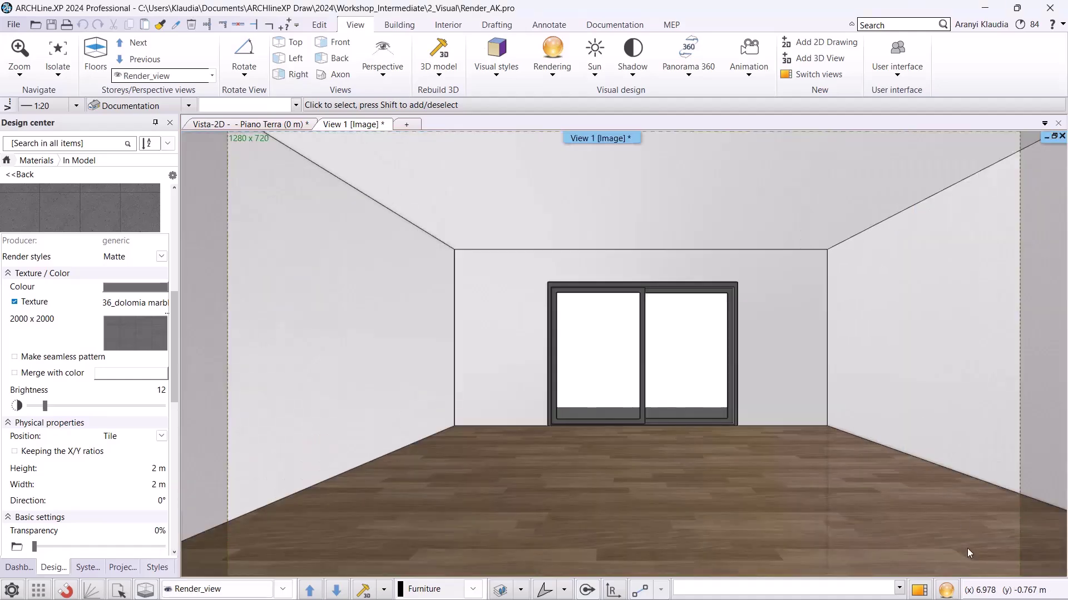
pyautogui.click(945, 590)
pyautogui.click(814, 485)
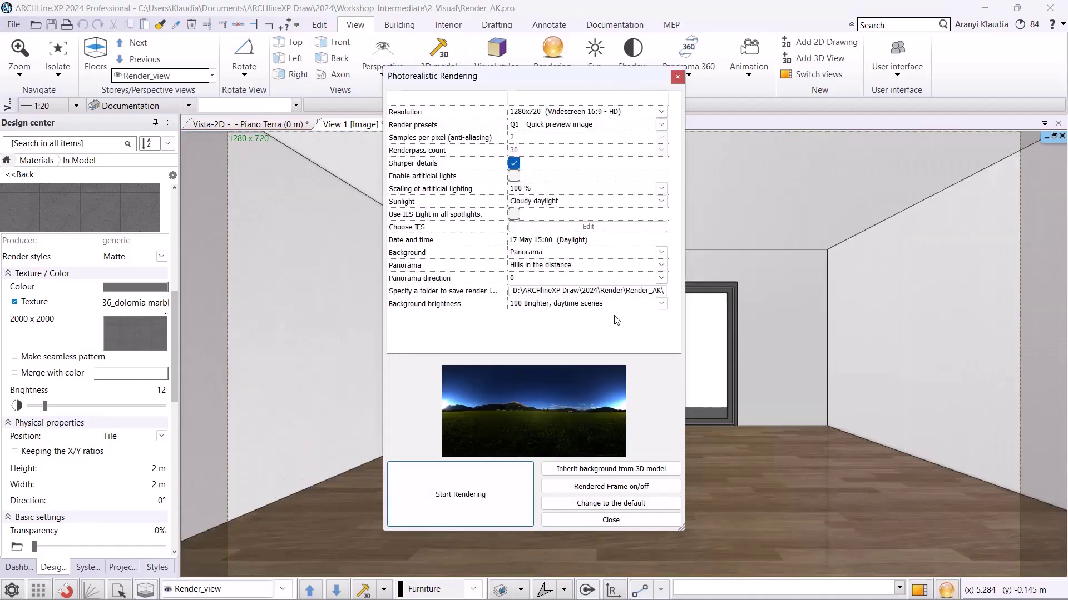
pyautogui.click(465, 498)
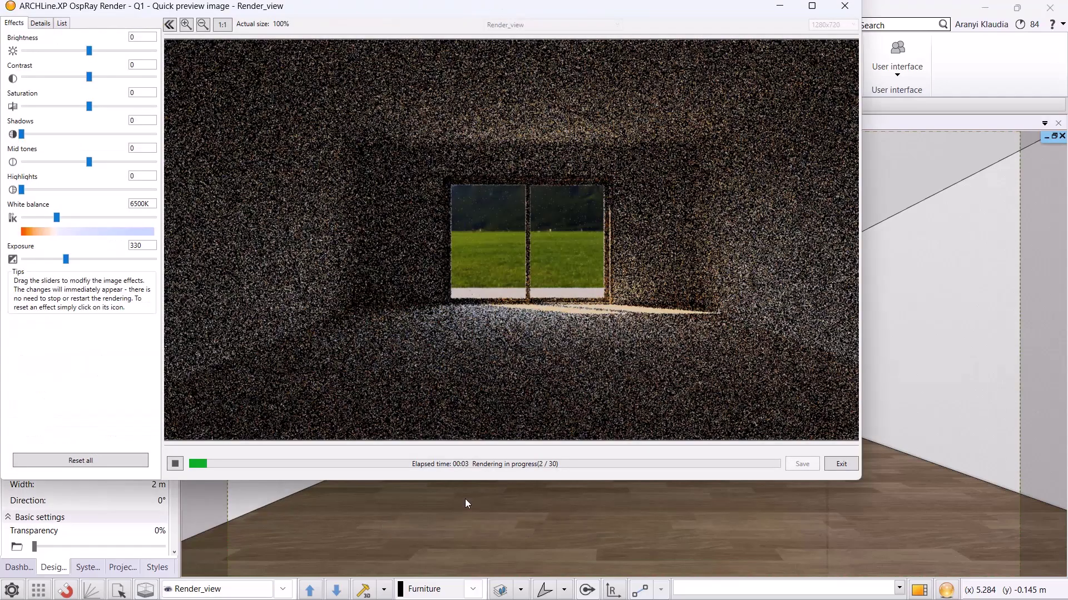
pyautogui.click(811, 5)
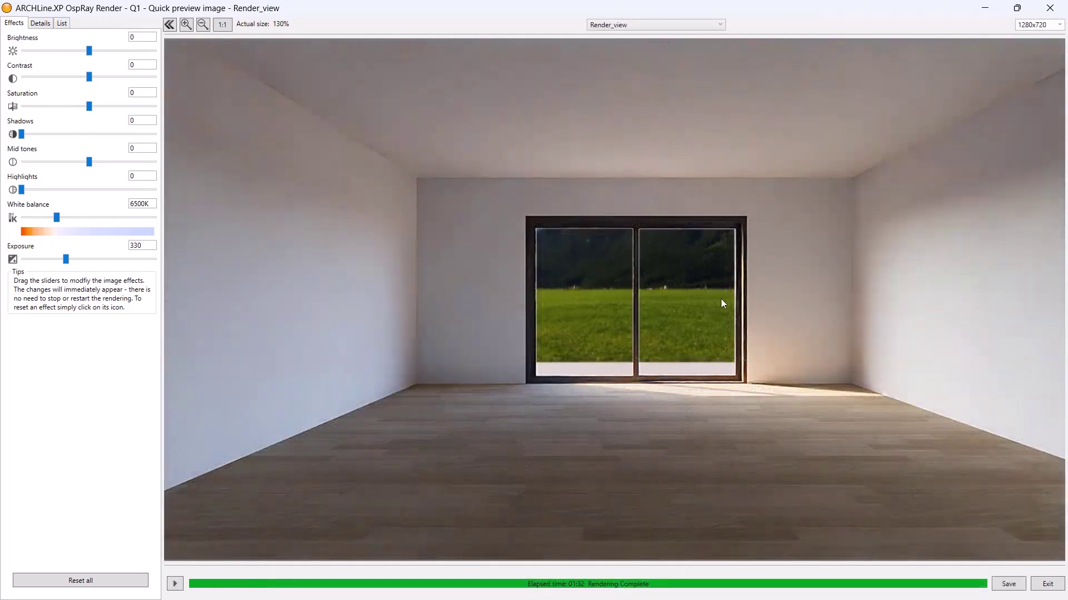
# Save the finished render as Render_04, renumbering the previous Render_03 name
pyautogui.click(1008, 584)
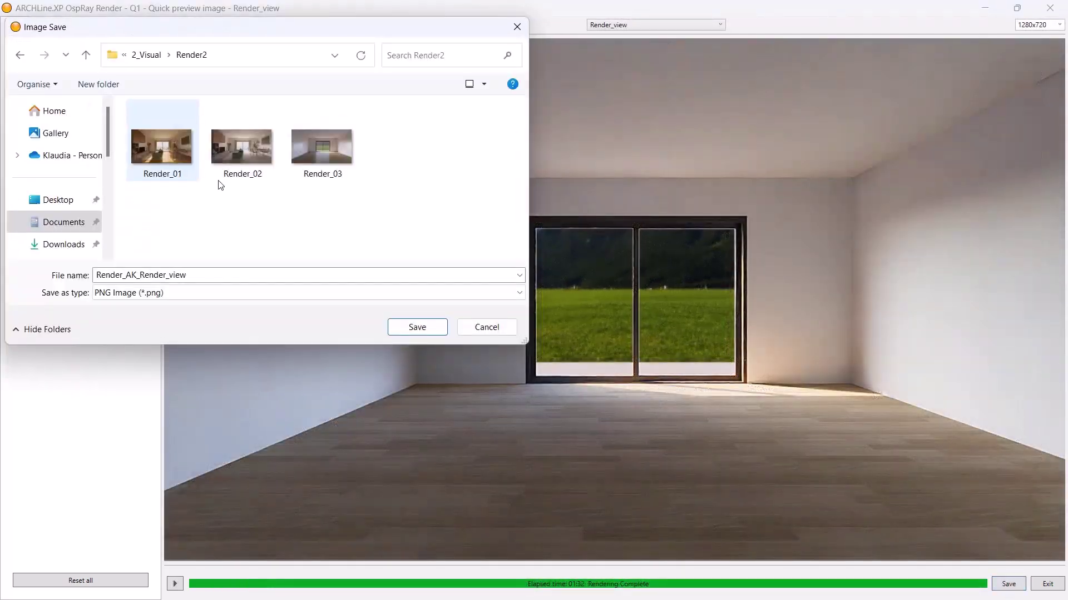
pyautogui.click(323, 145)
pyautogui.moveTo(136, 274)
pyautogui.mouseDown()
pyautogui.moveTo(96, 274)
pyautogui.moveTo(132, 275)
pyautogui.mouseUp()
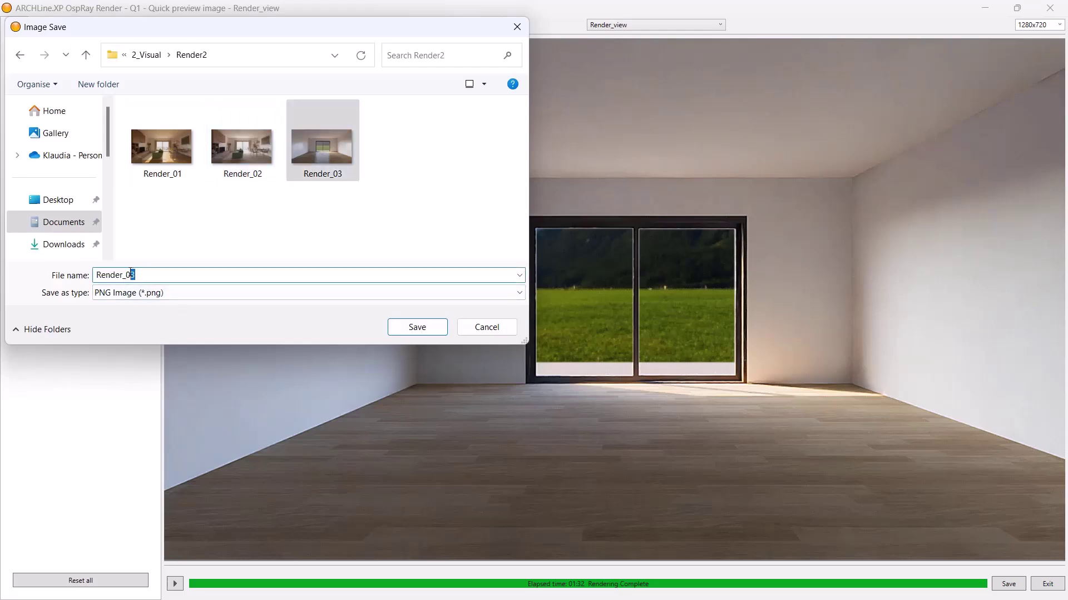
pyautogui.write('4')
pyautogui.click(416, 327)
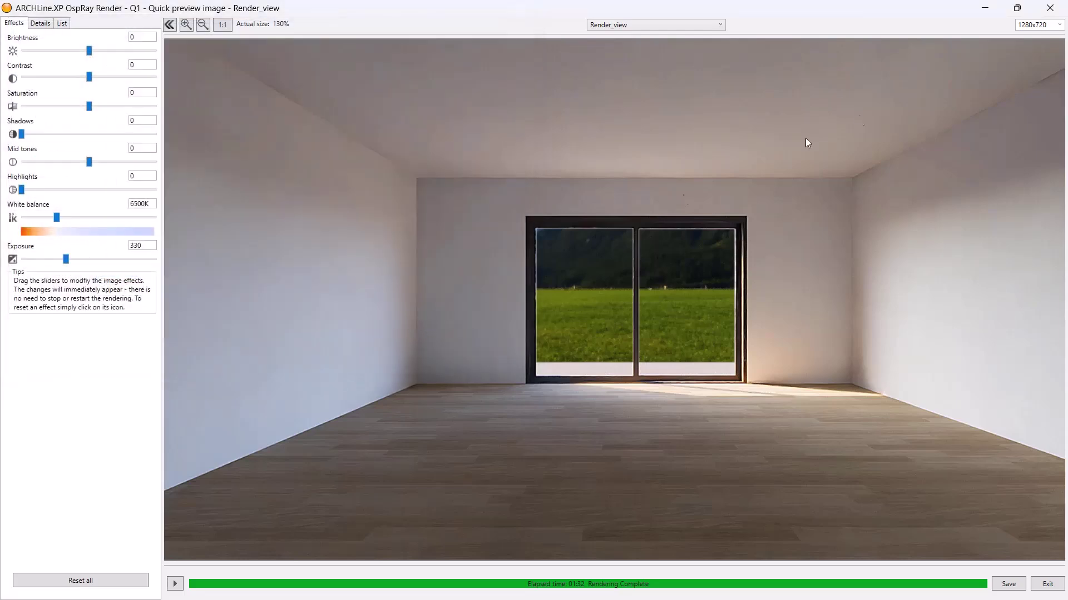
# Quit the OspRay renderer
pyautogui.click(1047, 584)
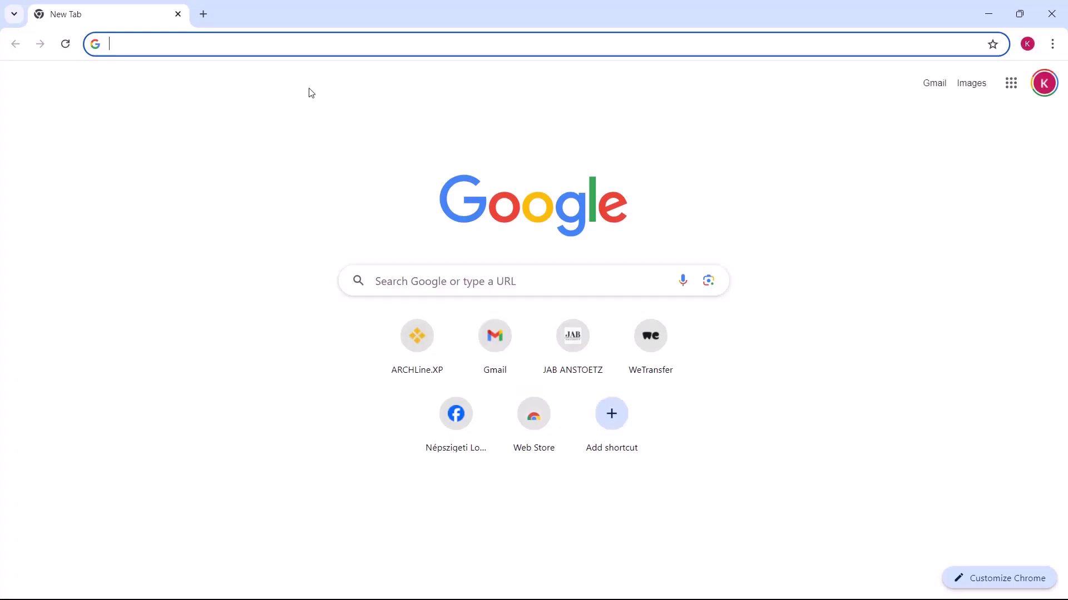
# Load polyhaven.com/hdris/nature and open the Rural Asphalt Road HDRI page
pyautogui.write('polyhaven')
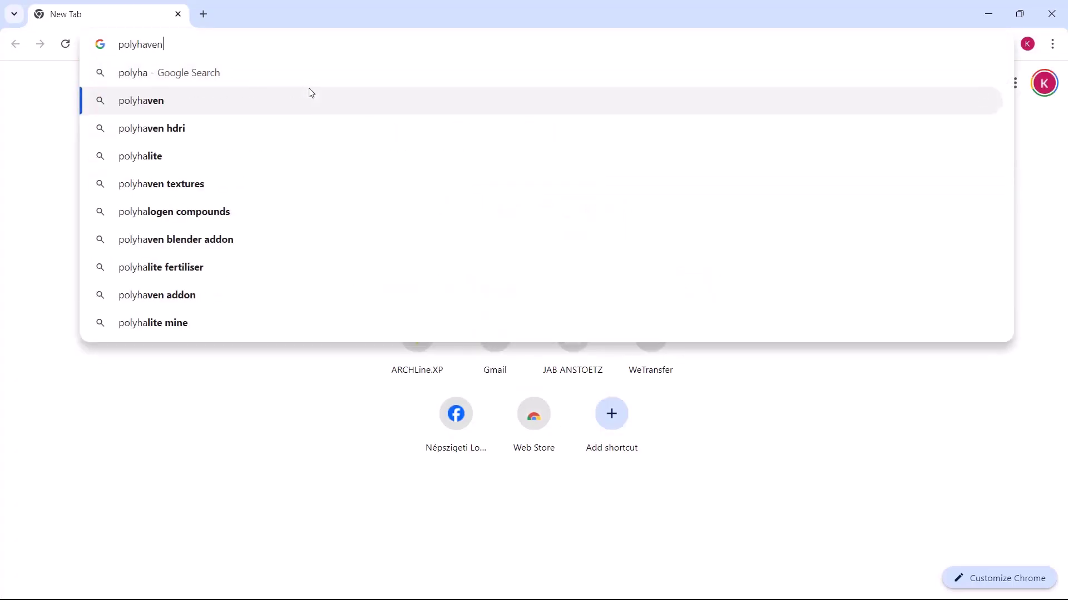
pyautogui.write('.com/hdris')
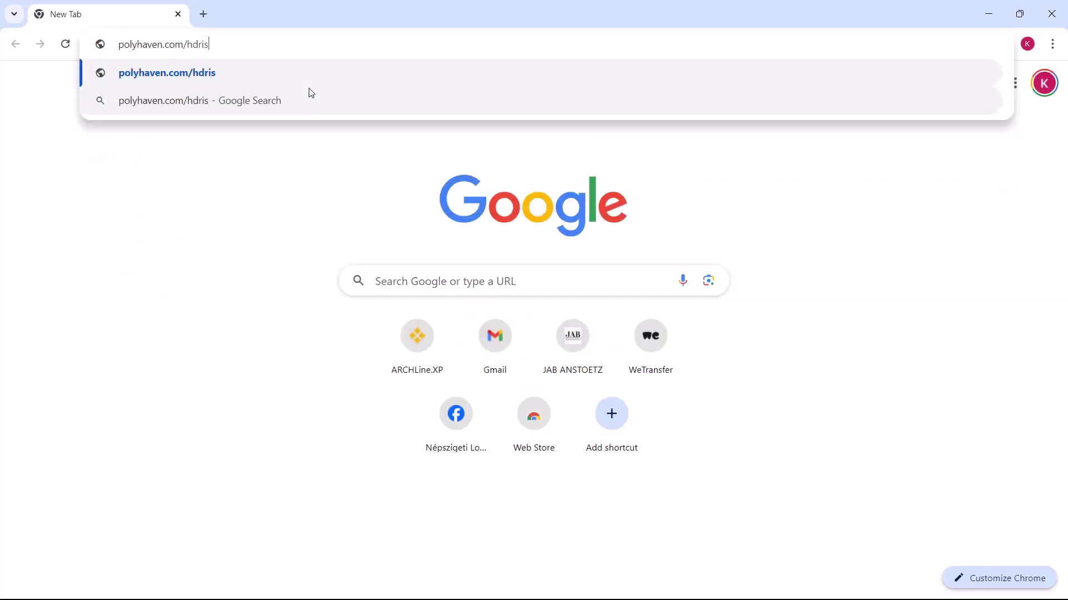
pyautogui.write('/nature')
pyautogui.press('Return')
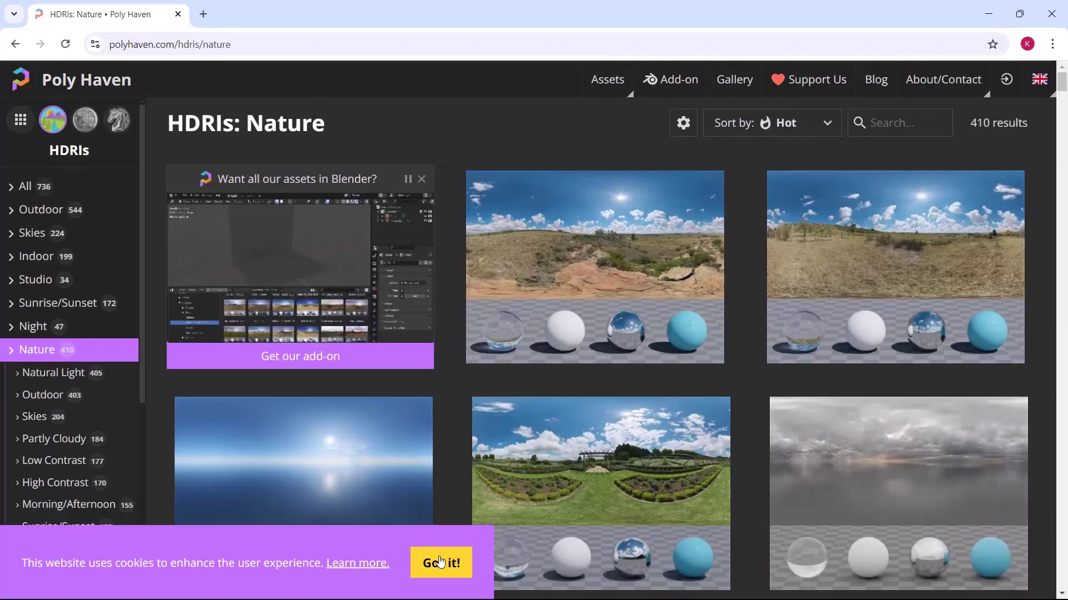
pyautogui.scroll(-6, 866, 415)
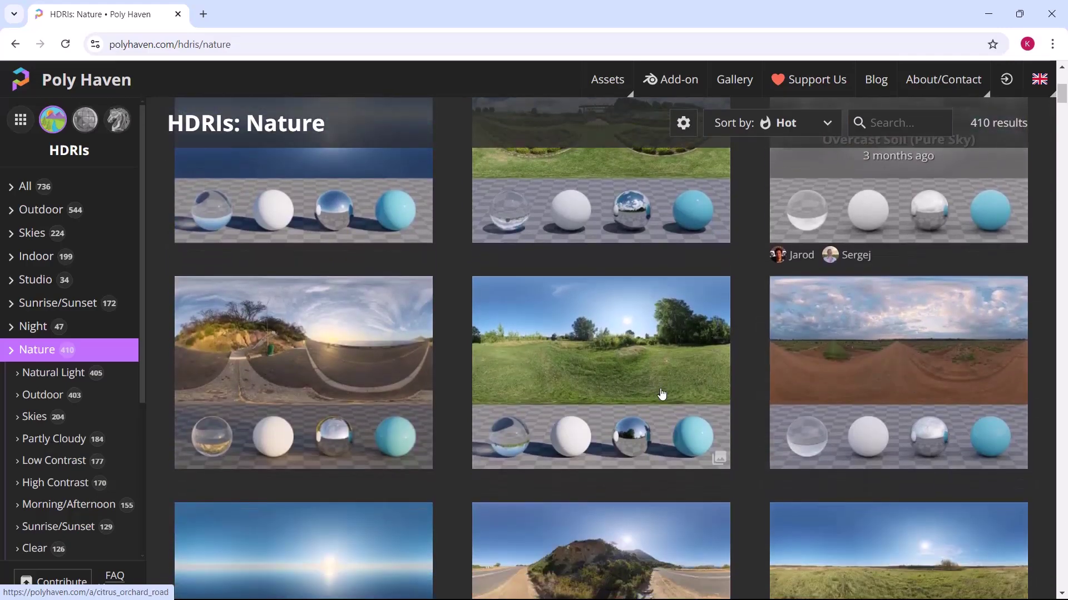
pyautogui.scroll(-7, 622, 383)
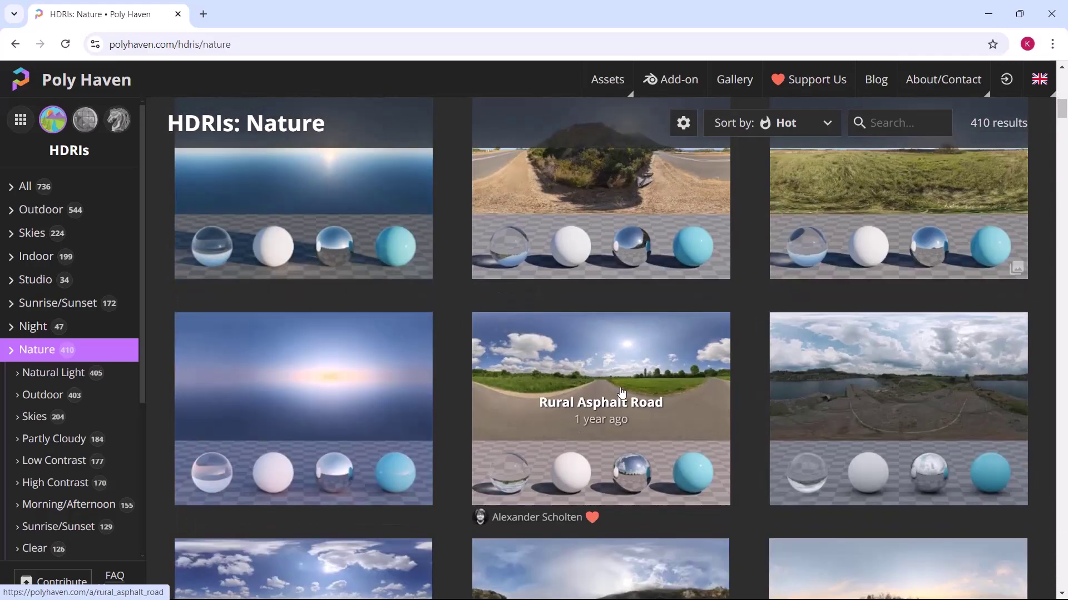
pyautogui.click(643, 375)
# Download the HDRI as a 4K HDR file and show it in the Downloads folder
pyautogui.click(838, 142)
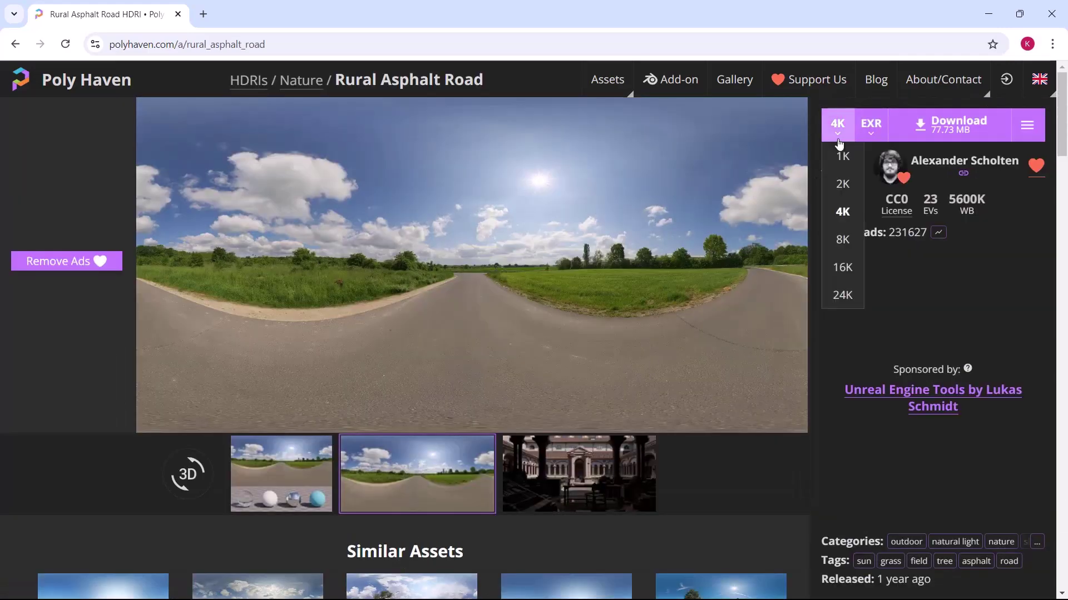
pyautogui.click(851, 208)
pyautogui.click(870, 130)
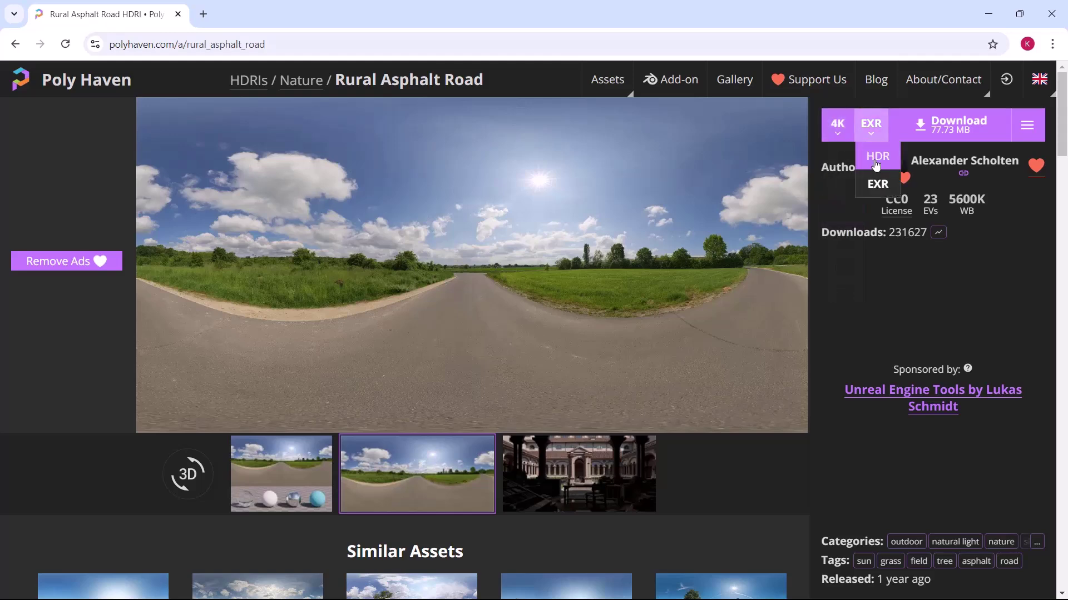
pyautogui.click(876, 145)
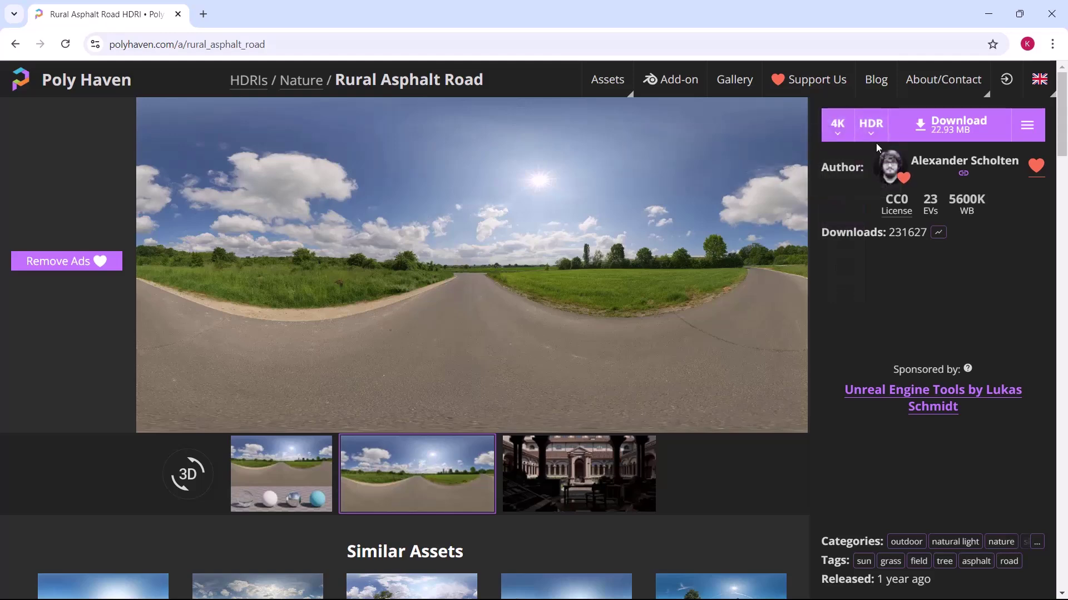
pyautogui.click(944, 132)
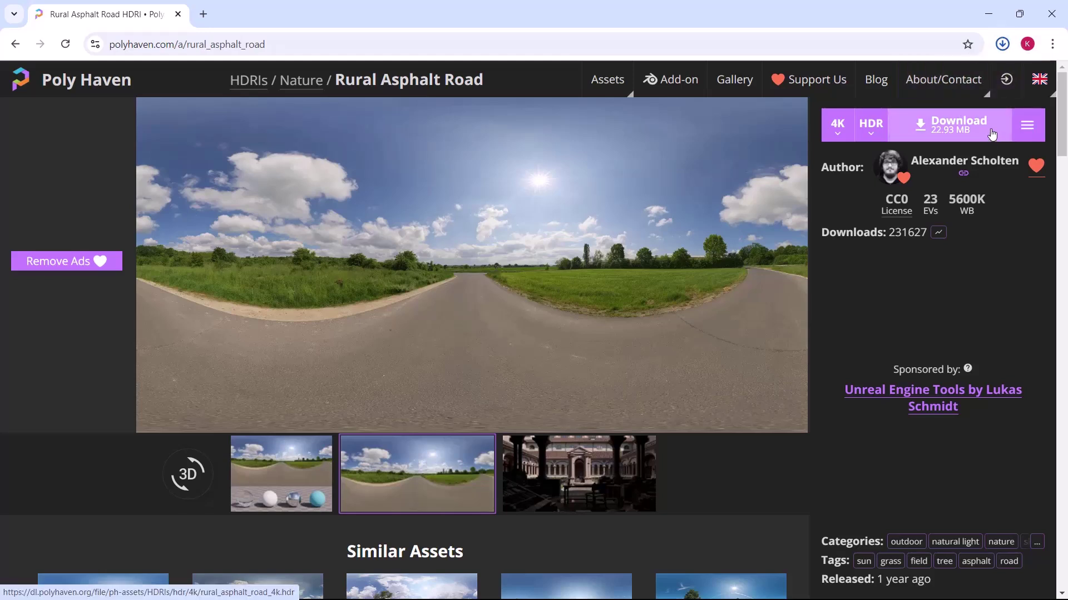
pyautogui.click(959, 77)
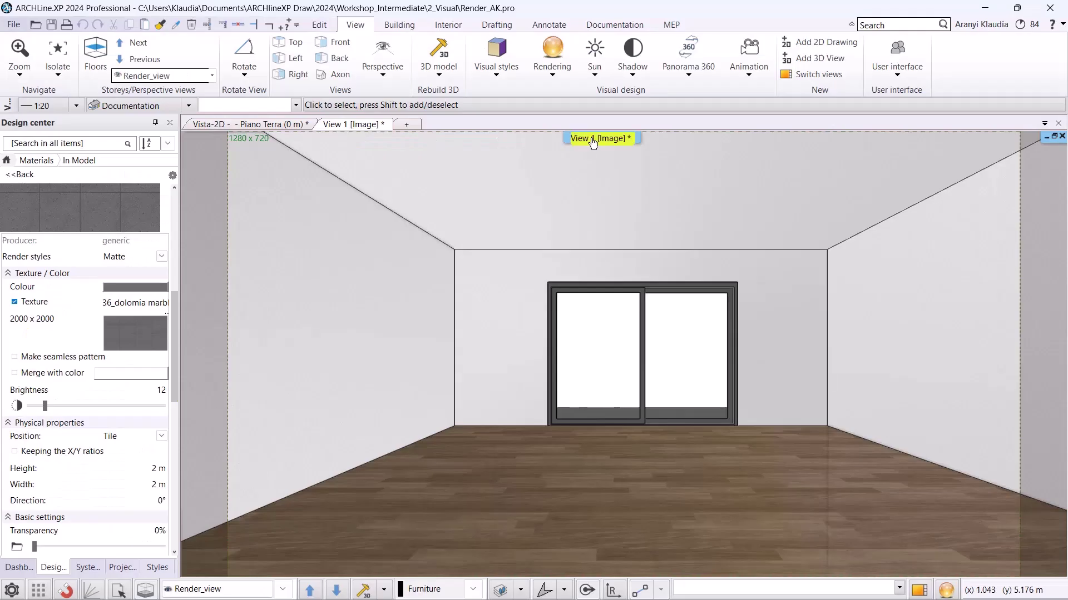
pyautogui.click(593, 141)
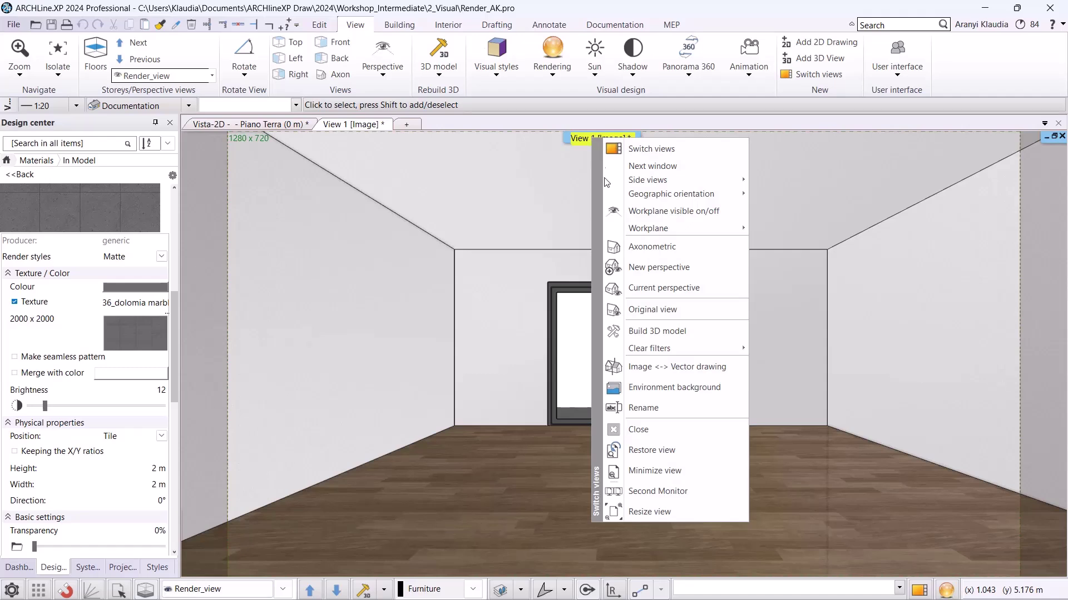
# Set the environment background type to Panorama with a custom panorama
pyautogui.click(668, 388)
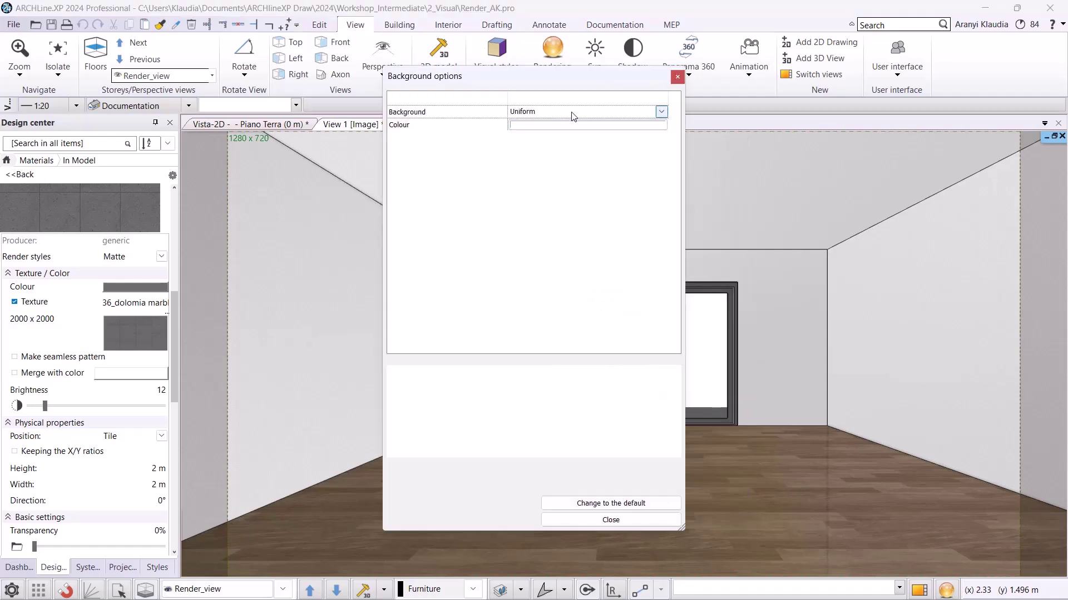
pyautogui.click(661, 111)
pyautogui.click(584, 157)
pyautogui.click(540, 125)
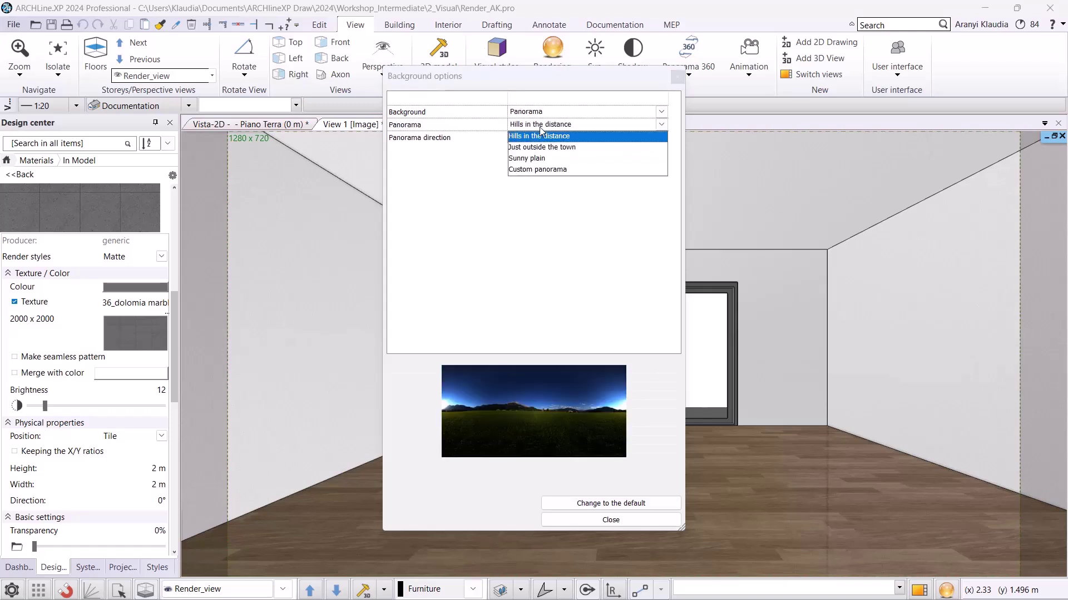
pyautogui.click(549, 170)
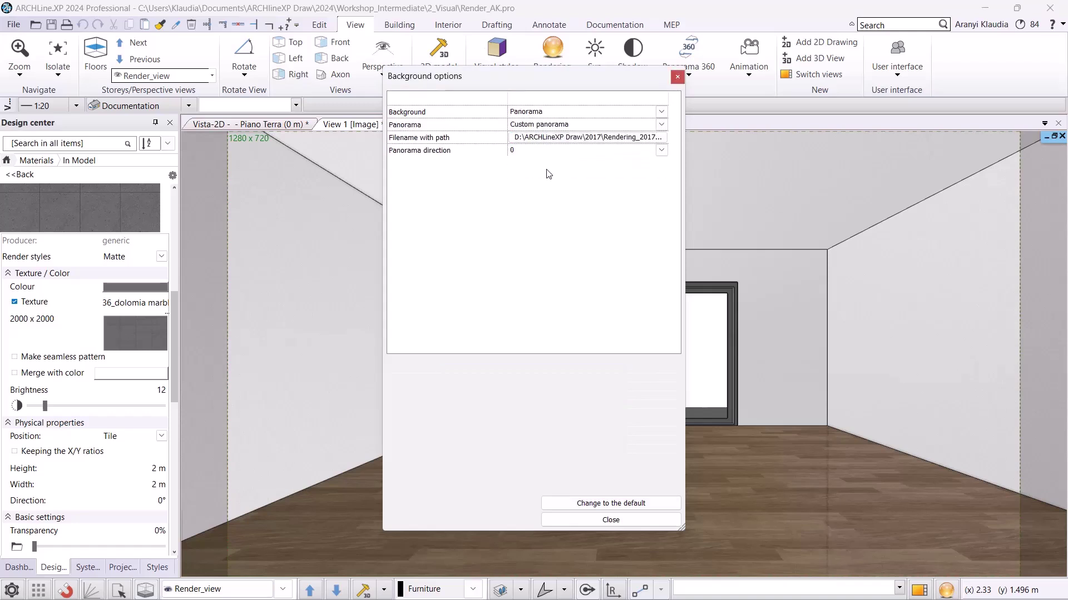
# Load rural_asphalt_road_4k.hdr from 2024\Workshop_Intermediate\2_Visual and set the panorama direction to 150°
pyautogui.click(548, 143)
pyautogui.doubleClick(445, 236)
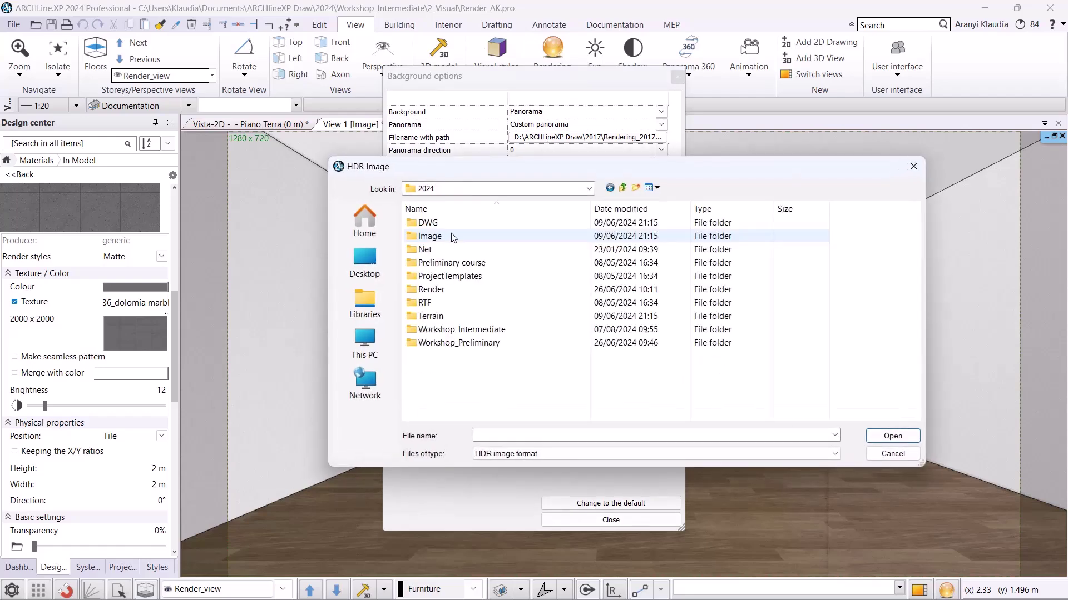
pyautogui.doubleClick(462, 329)
pyautogui.doubleClick(445, 238)
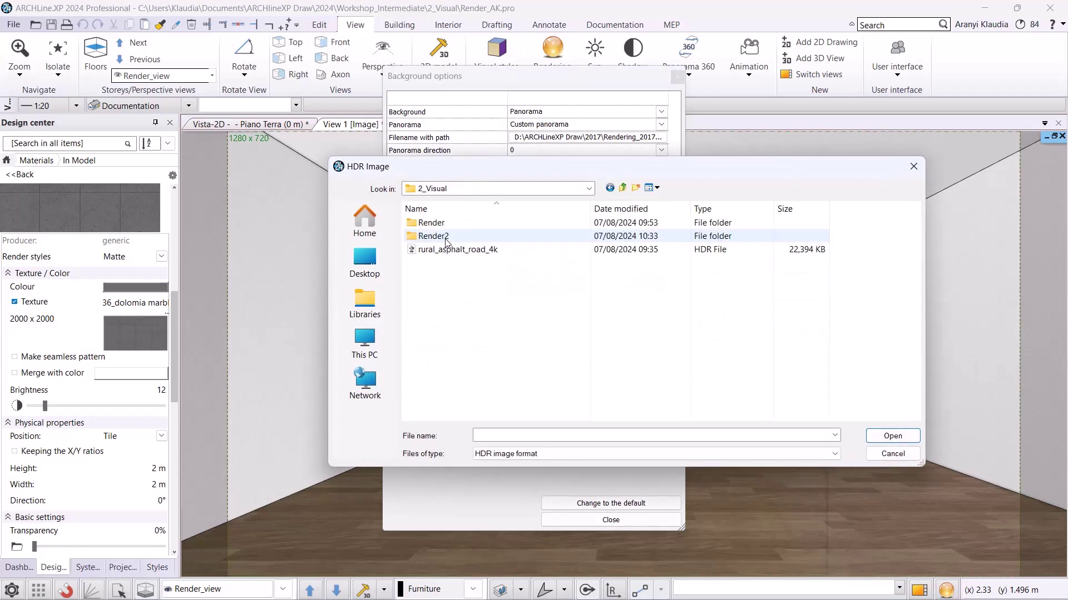
pyautogui.click(436, 249)
pyautogui.click(891, 437)
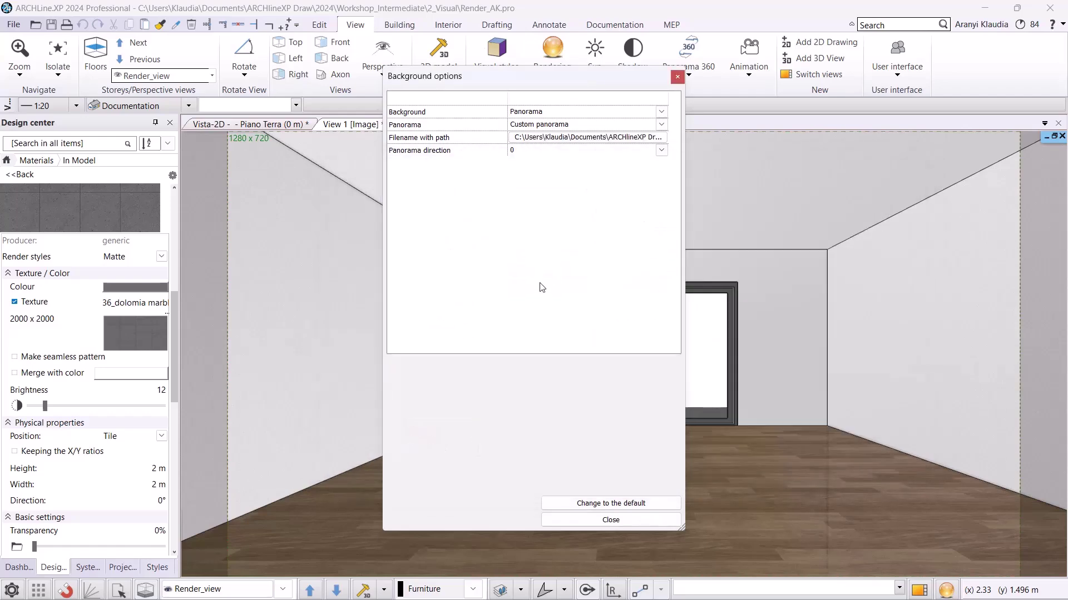
pyautogui.click(537, 150)
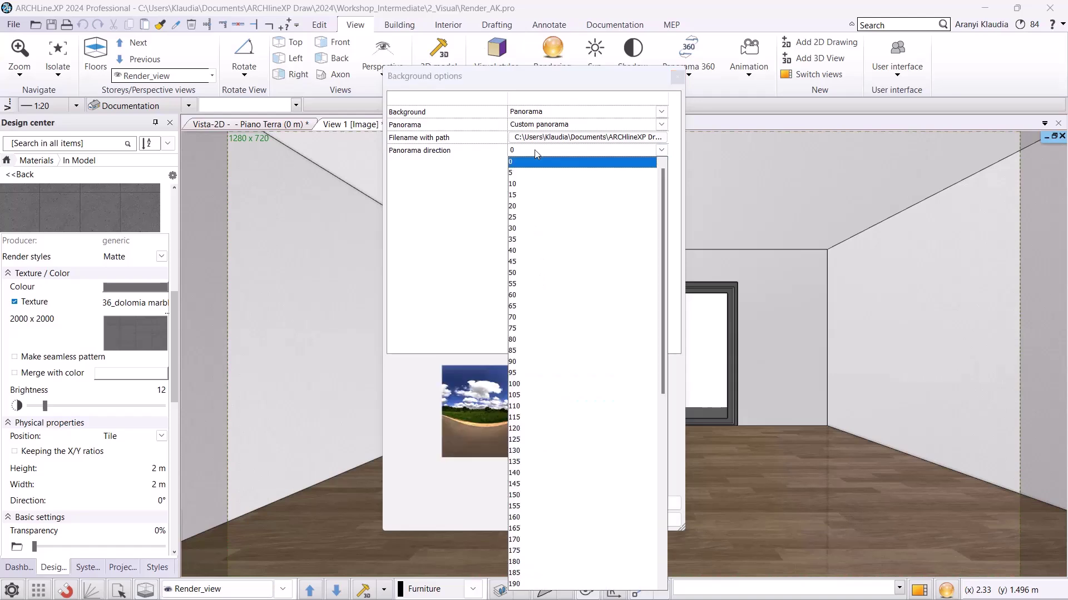
pyautogui.click(529, 495)
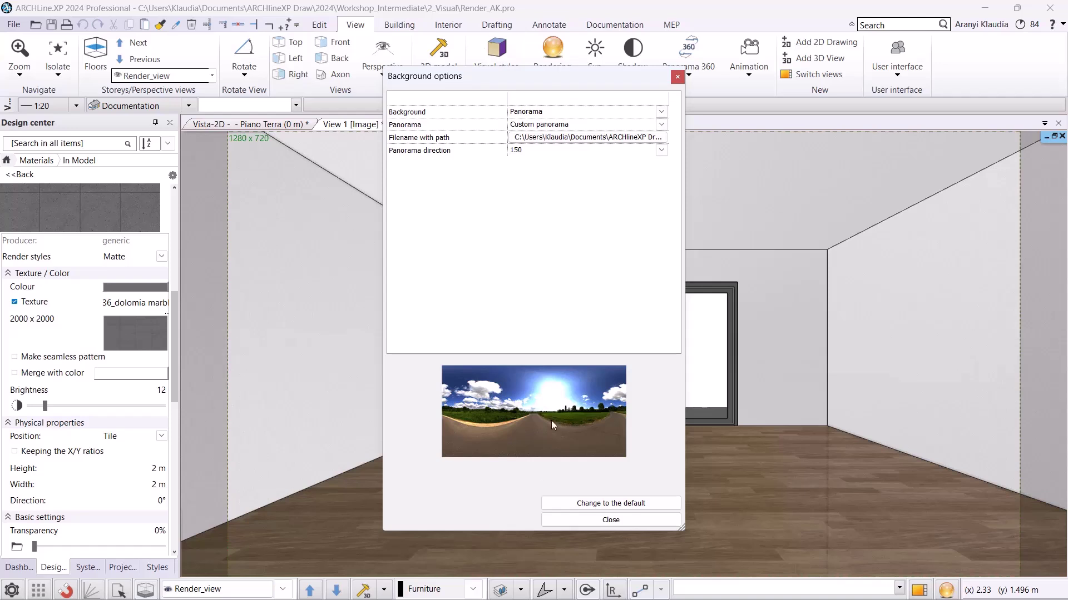
pyautogui.click(608, 521)
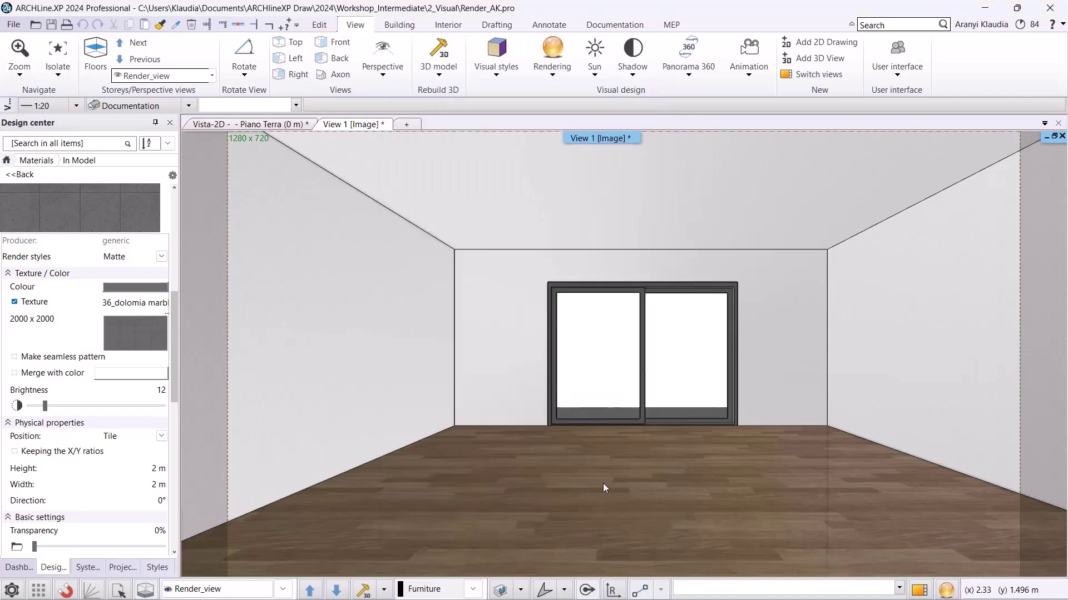
# Try the horizontal panorama rotation around 159°, then settle on 150° and confirm
pyautogui.rightClick(610, 136)
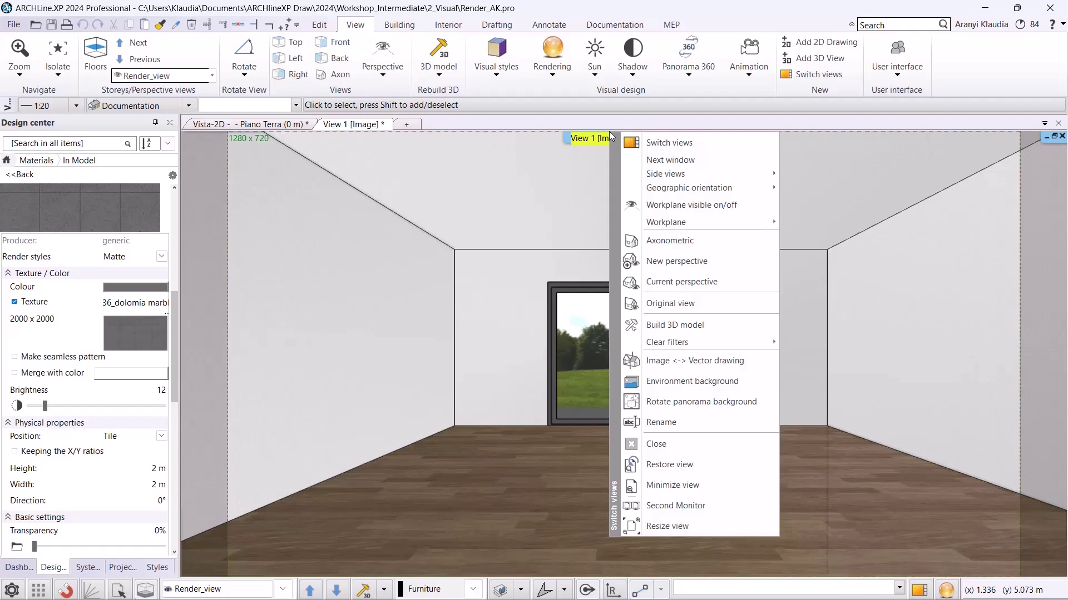
pyautogui.click(678, 402)
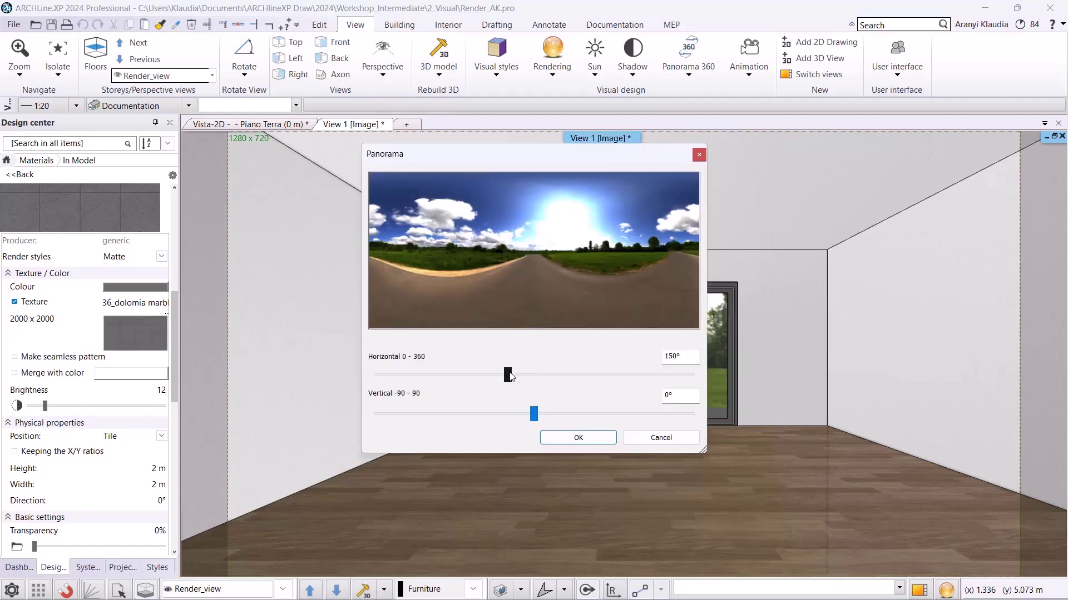
pyautogui.moveTo(509, 372); pyautogui.dragTo(517, 373)
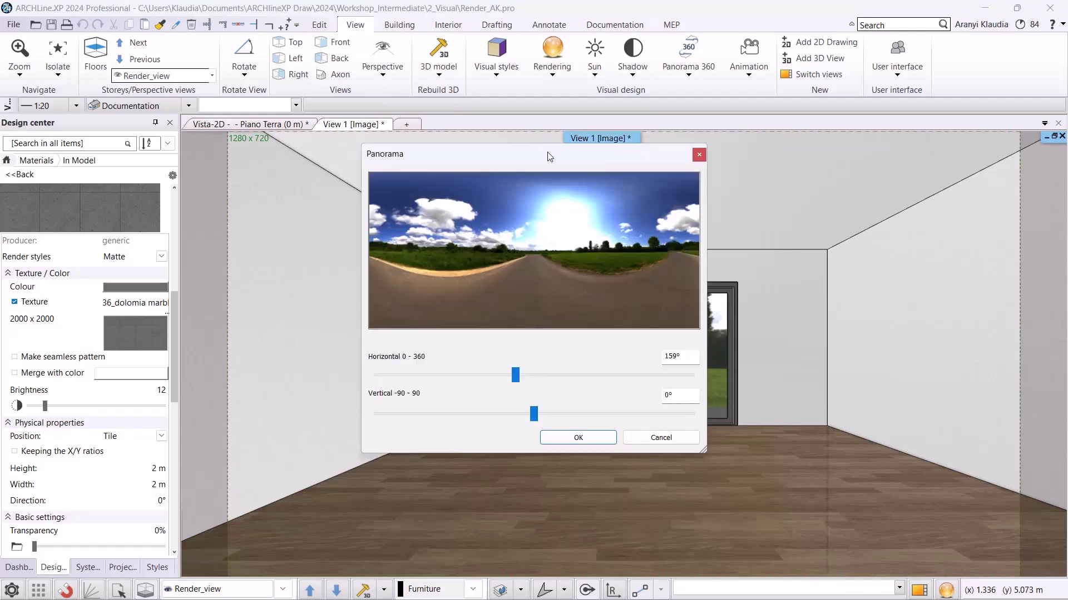
pyautogui.moveTo(550, 156); pyautogui.dragTo(397, 180)
pyautogui.moveTo(363, 398); pyautogui.dragTo(359, 399)
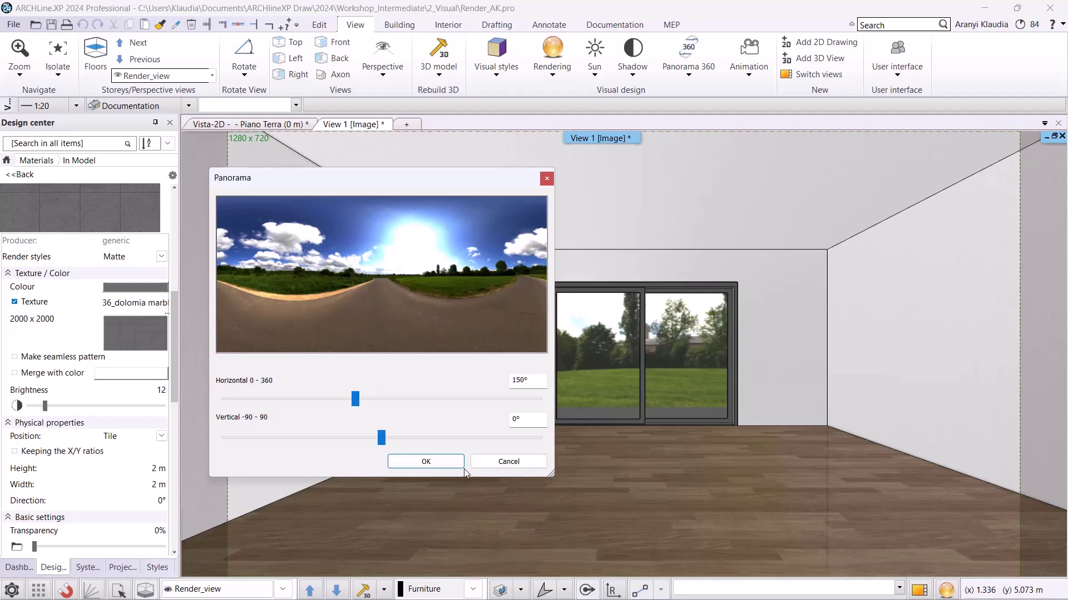
pyautogui.click(427, 462)
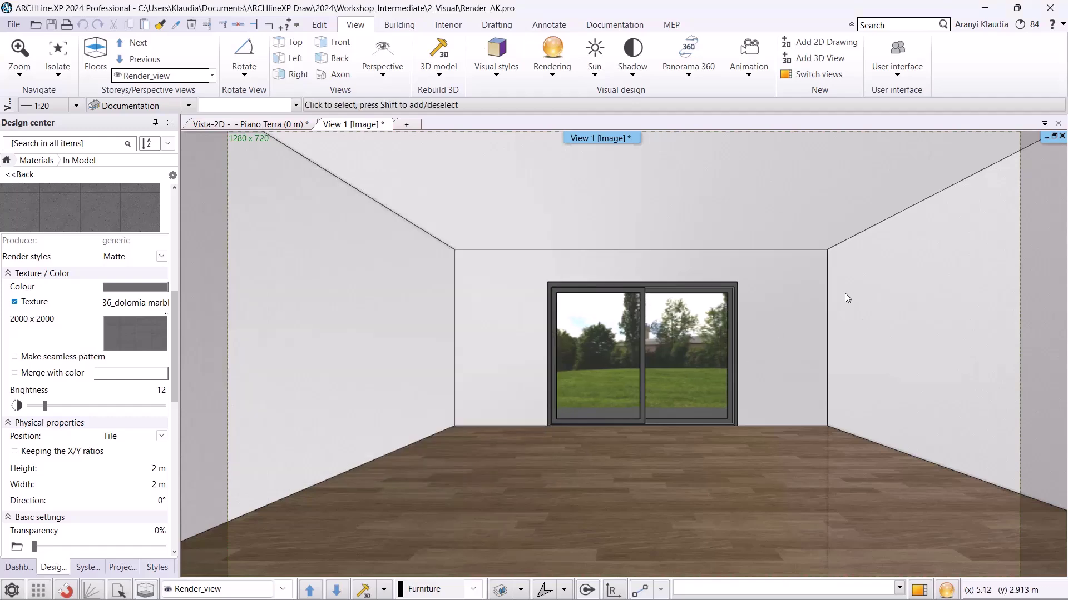
# Render a standalone Q1 preview with the HDR garden, then close the render window
pyautogui.click(939, 590)
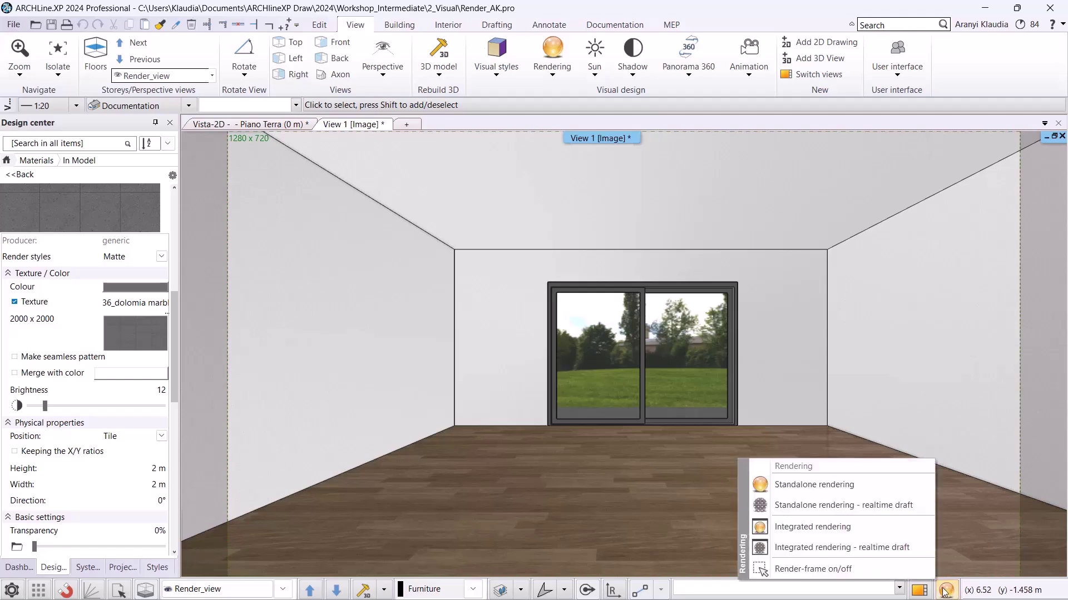
pyautogui.click(849, 484)
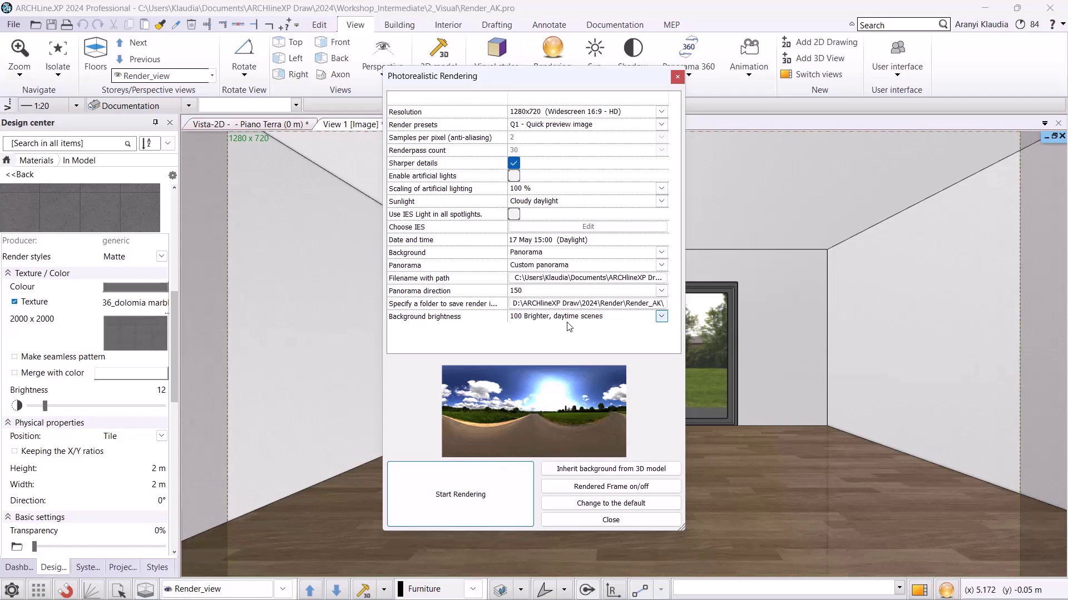
pyautogui.click(488, 488)
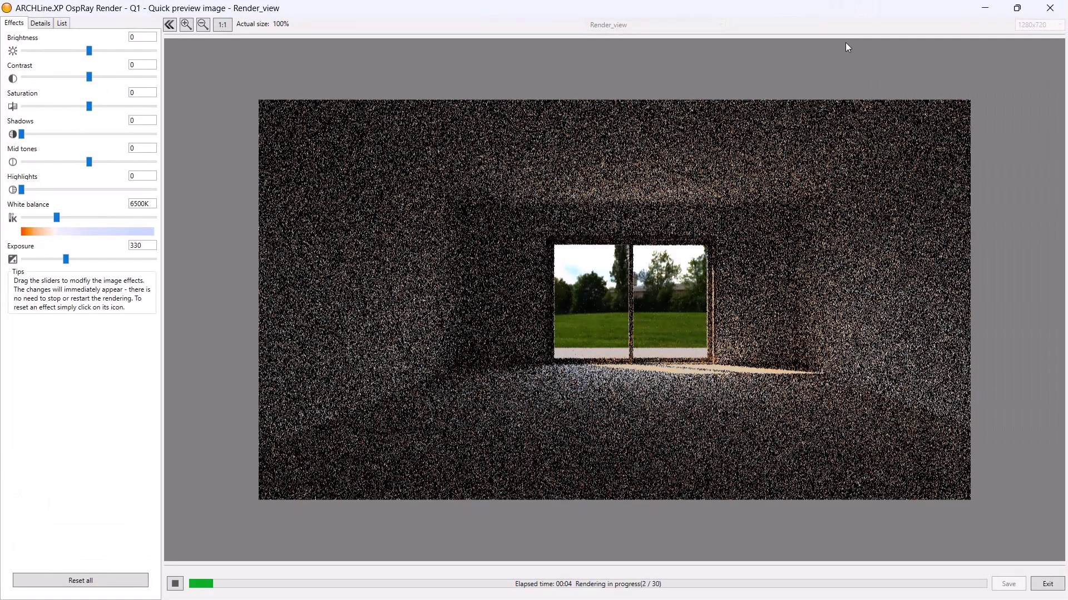
pyautogui.scroll(3, 840, 161)
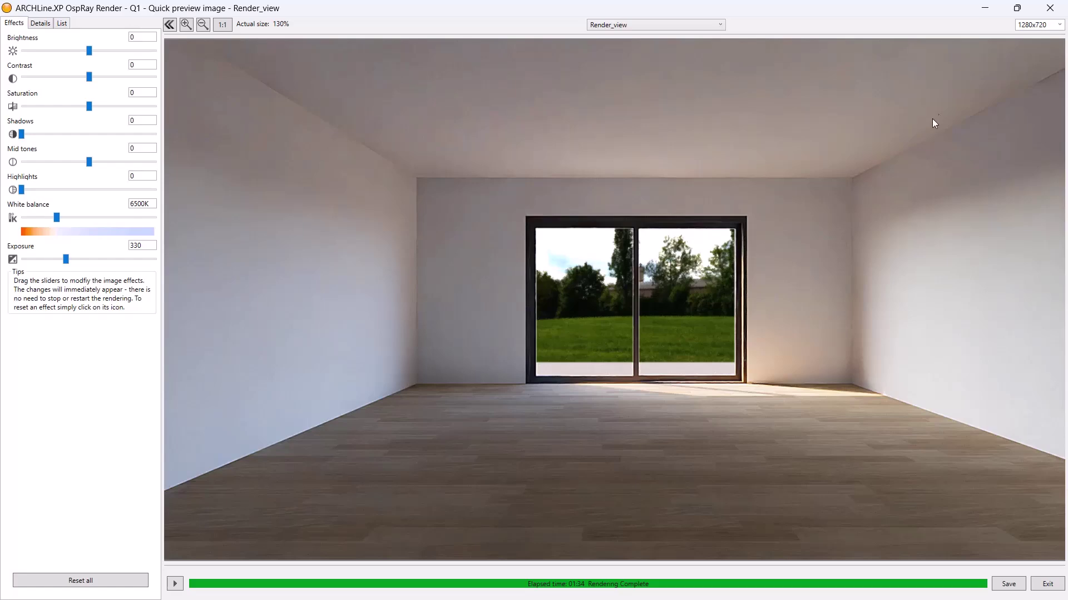
pyautogui.click(1047, 9)
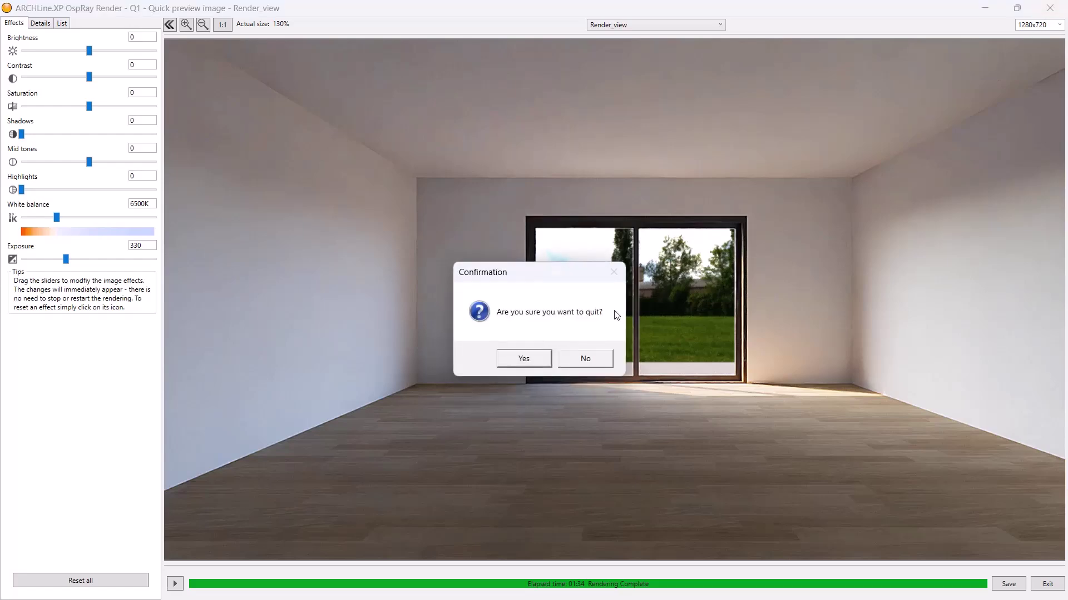
pyautogui.click(525, 359)
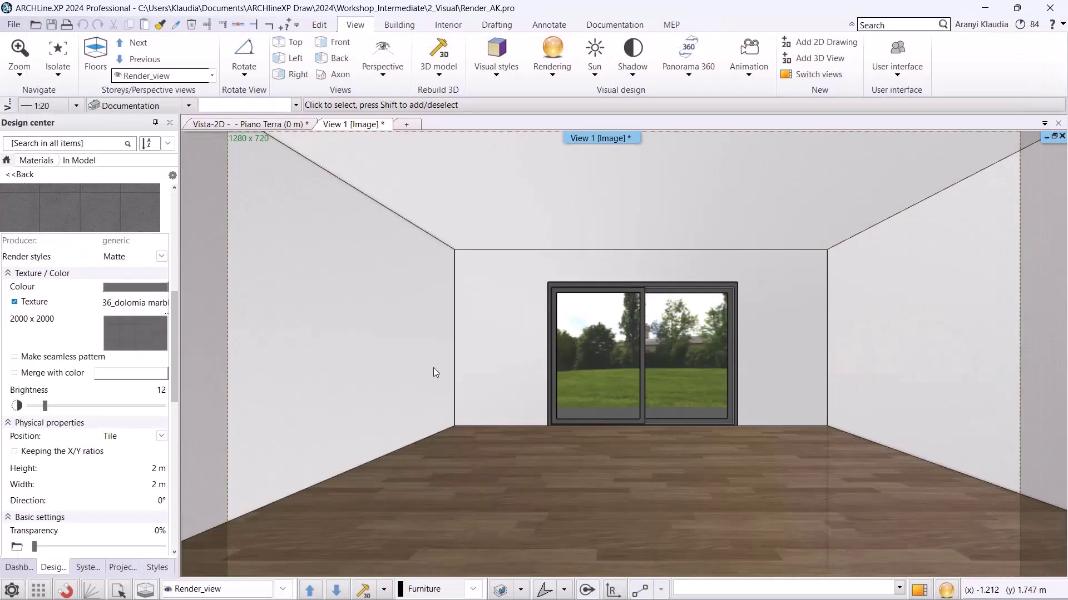
# On the floor plan, add Furniture to the visible layers via Layer walk and return to View 1
pyautogui.click(250, 124)
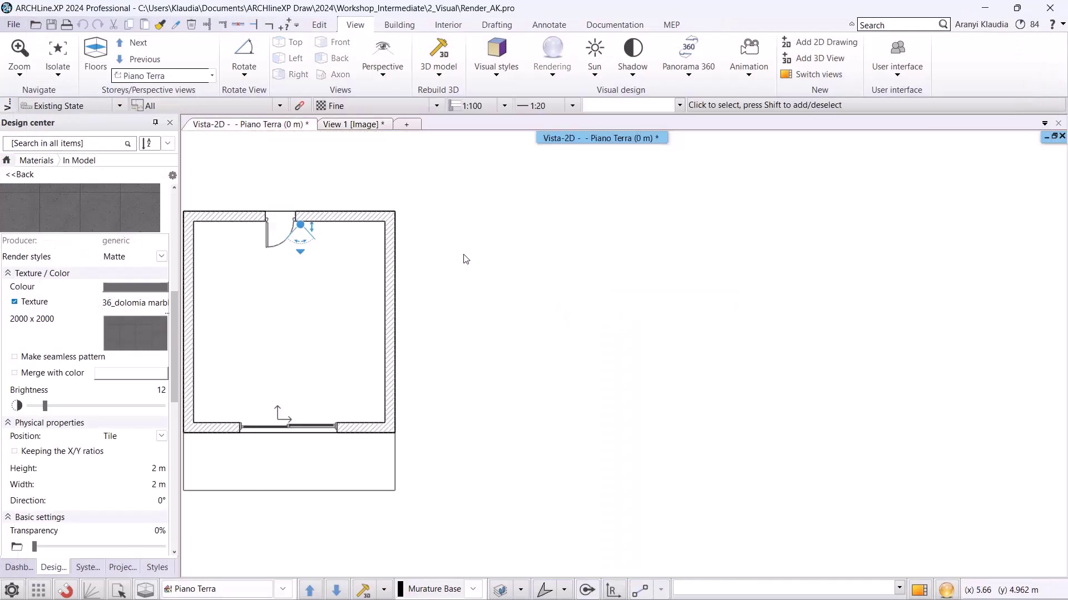
pyautogui.moveTo(466, 259); pyautogui.dragTo(688, 293, button='middle')
pyautogui.scroll(1, 501, 312)
pyautogui.click(520, 589)
pyautogui.click(534, 529)
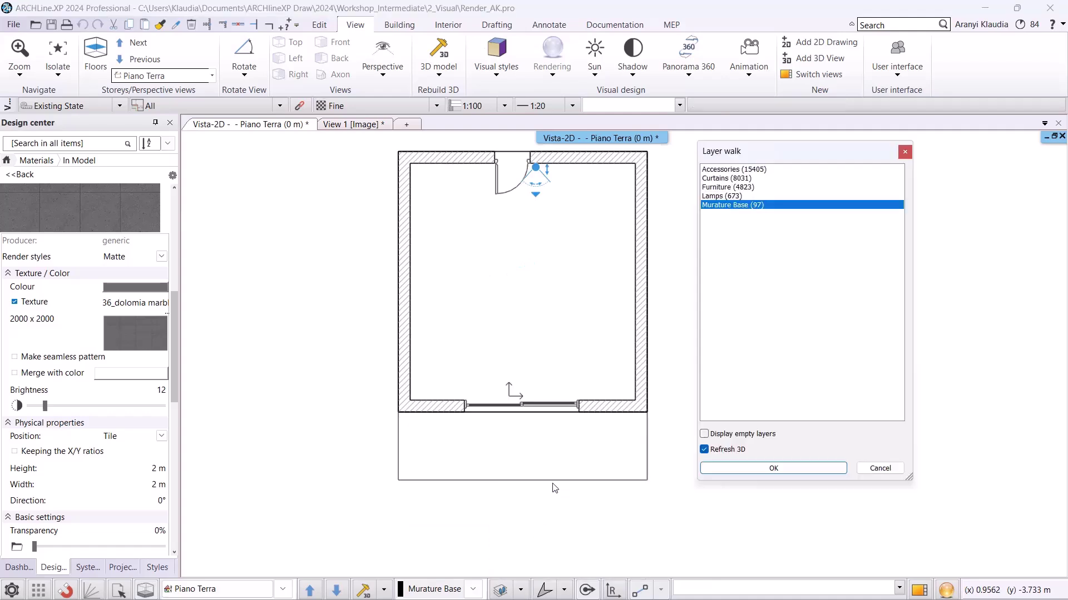
pyautogui.keyDown('ctrl'); pyautogui.click(725, 187); pyautogui.keyUp('ctrl')
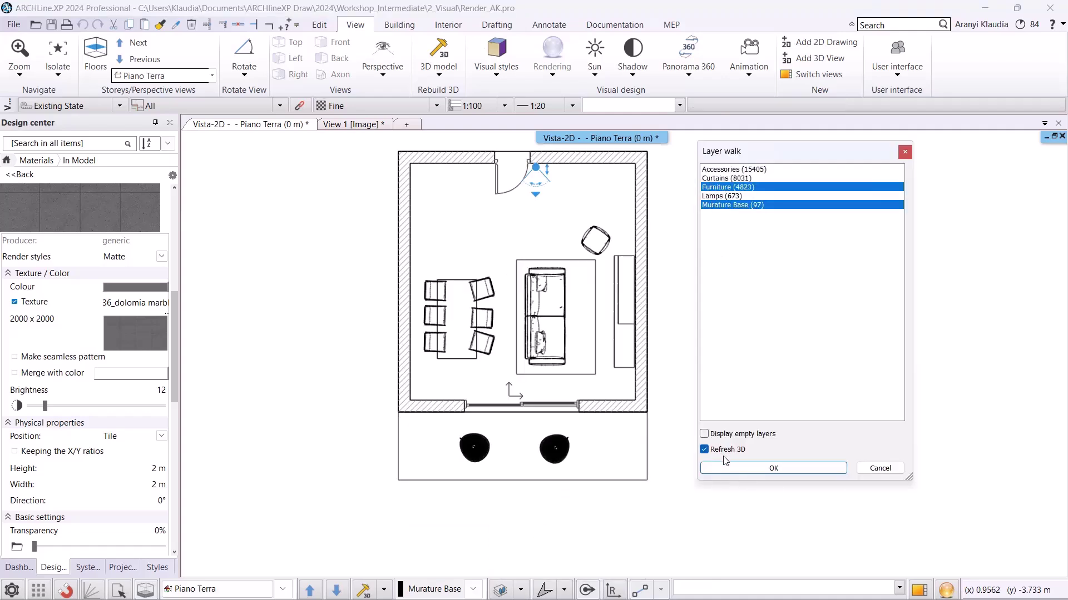
pyautogui.click(733, 468)
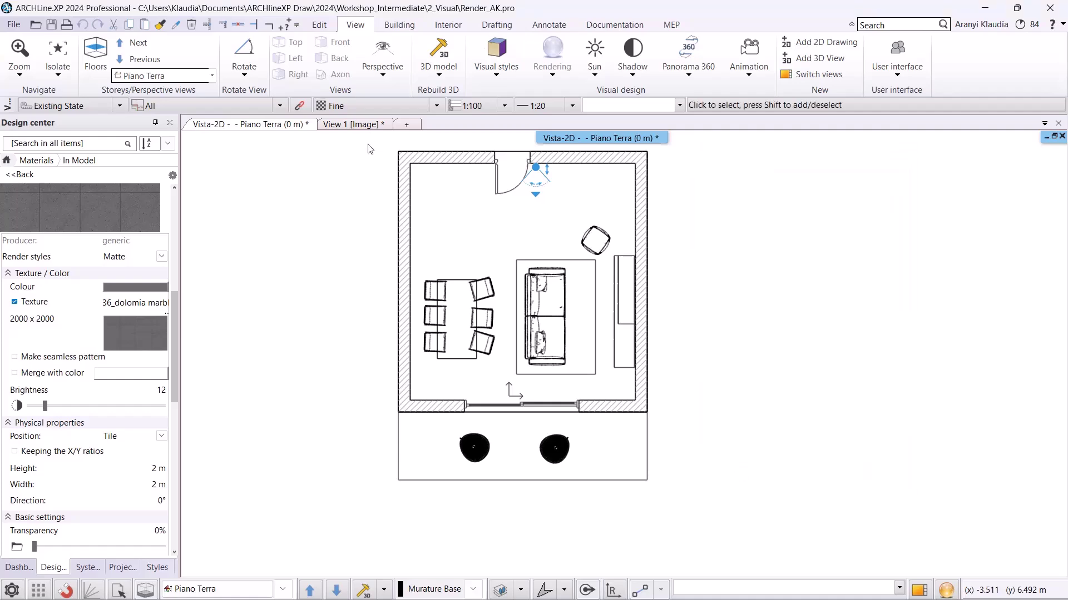
pyautogui.click(364, 125)
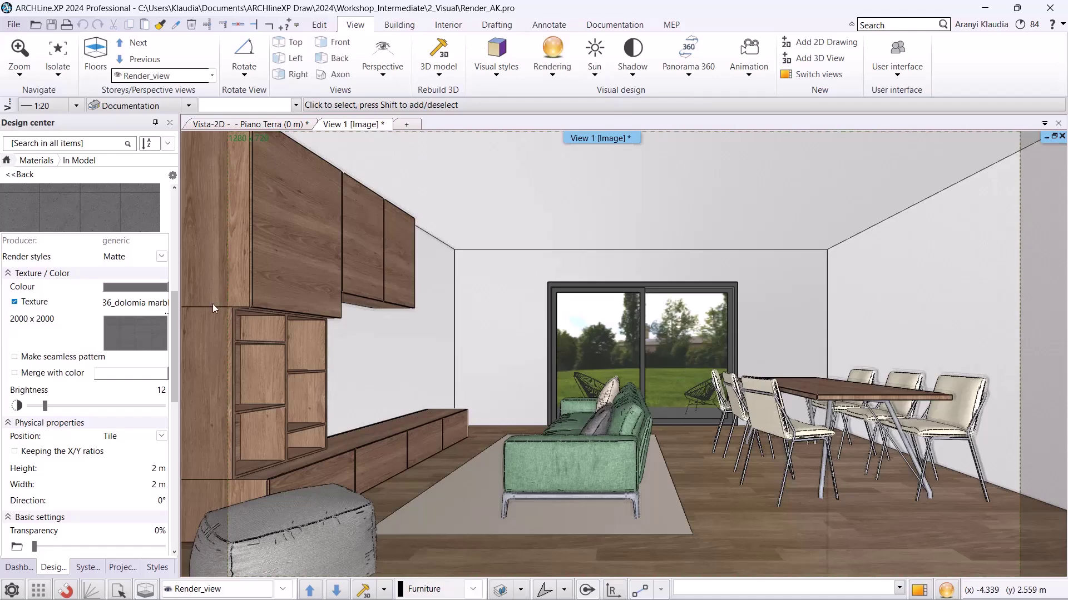
# Apply the Parquet render style to the wall cabinets and Fabric to the sofa
pyautogui.click(7, 160)
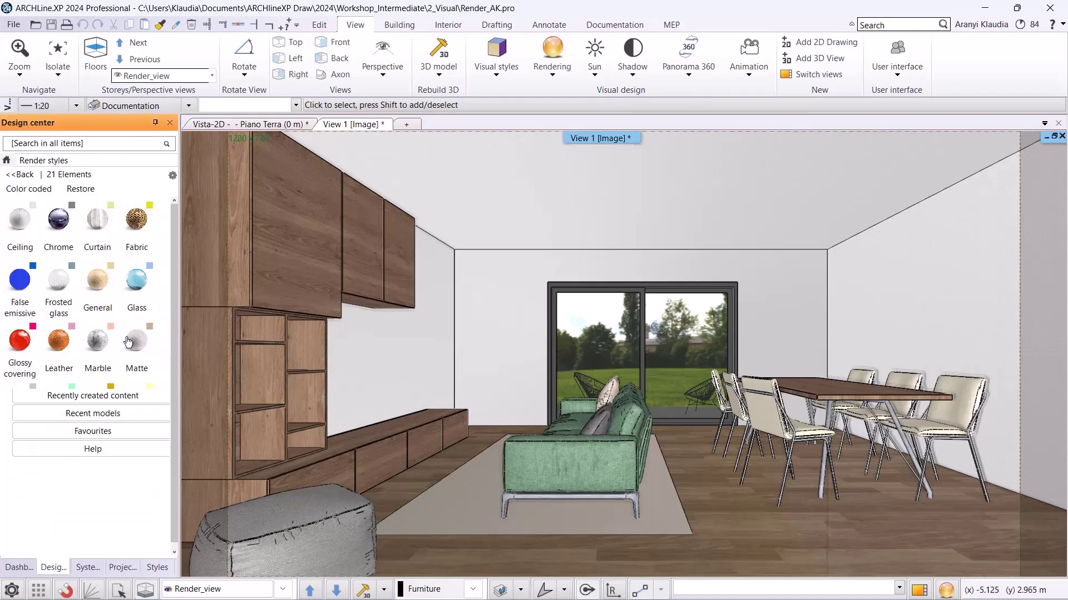
pyautogui.click(97, 403)
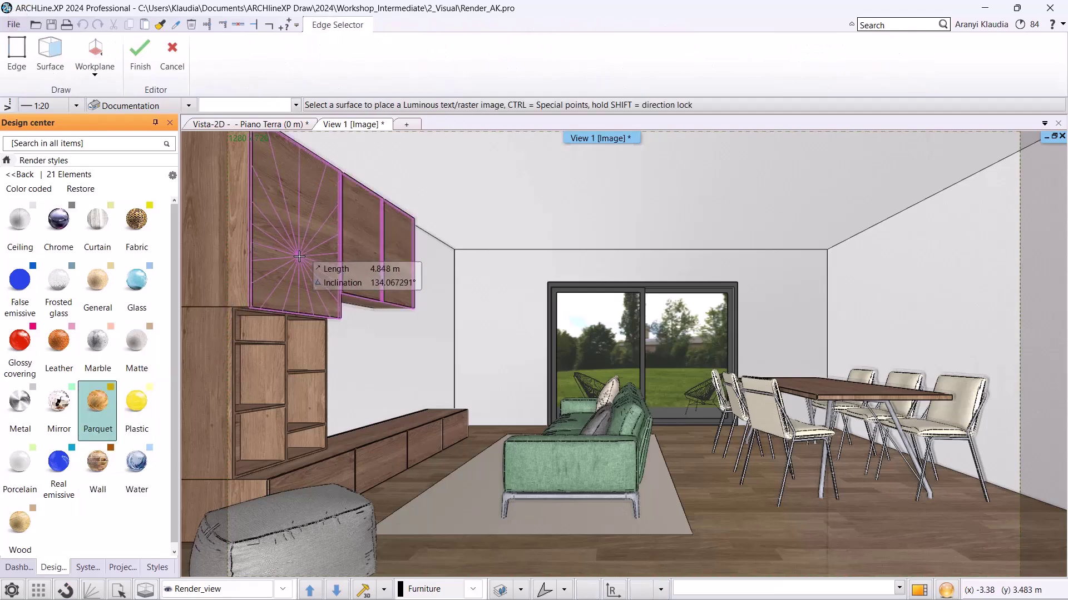
pyautogui.click(299, 257)
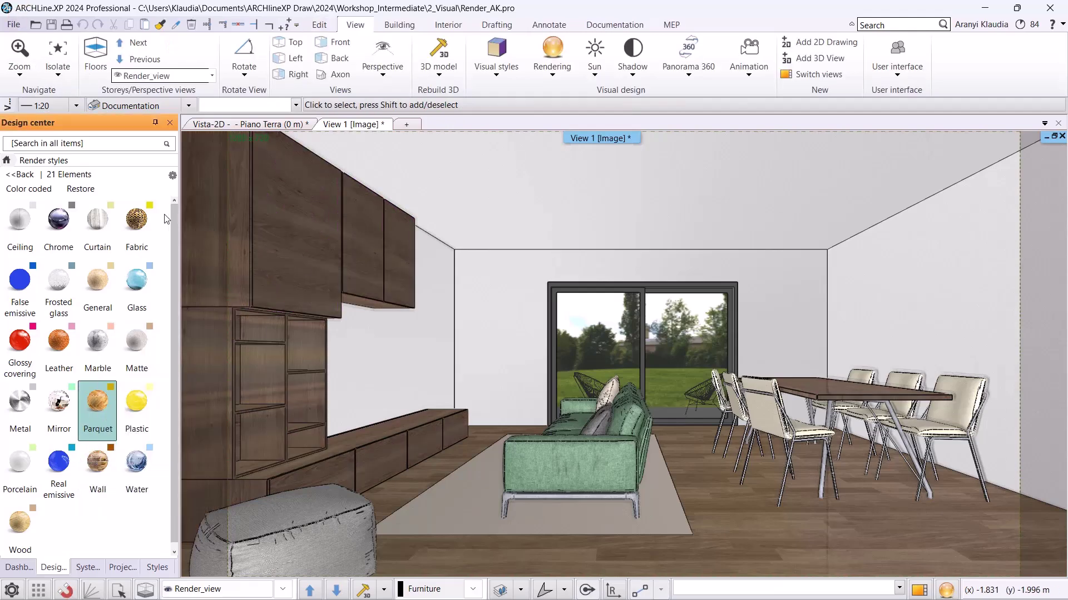
pyautogui.click(142, 223)
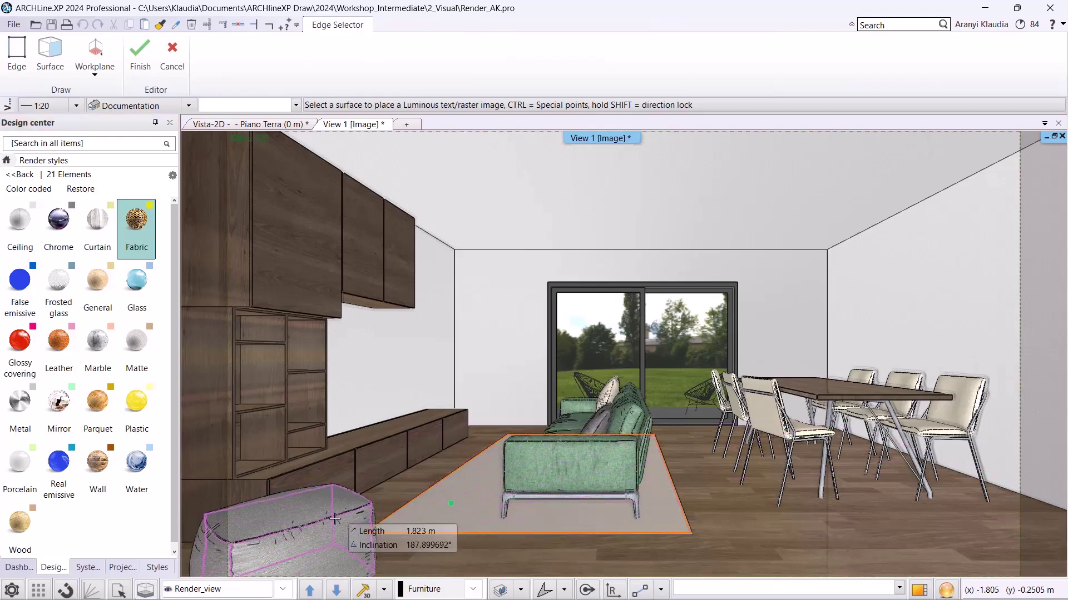
pyautogui.click(525, 461)
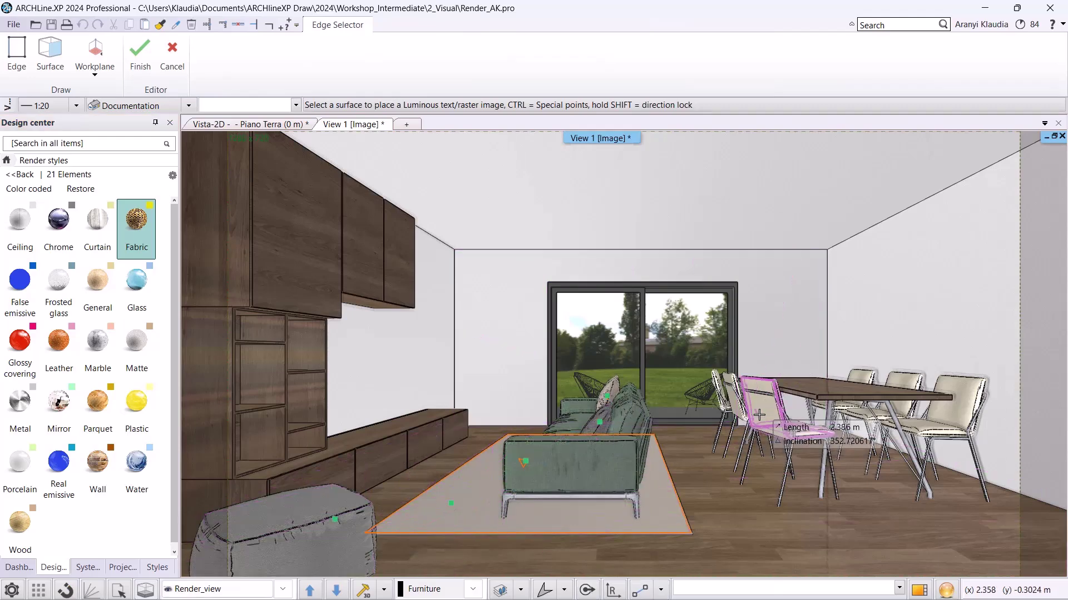
pyautogui.click(20, 403)
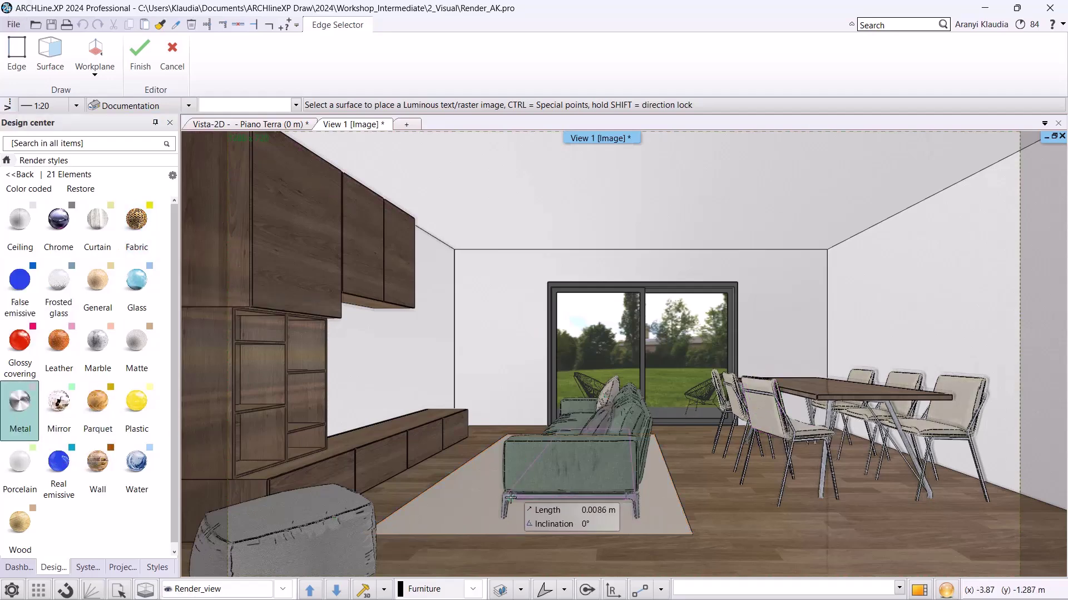
pyautogui.press('Escape')
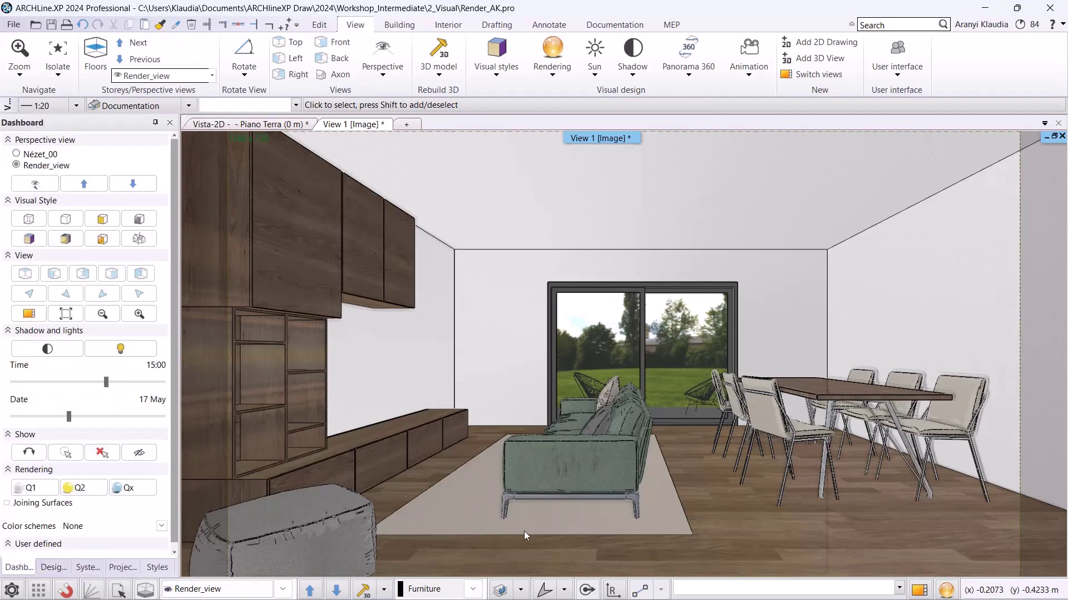
# Zoom in toward the sofa and render a standalone close-up of its fabric
pyautogui.scroll(-6, 553, 543)
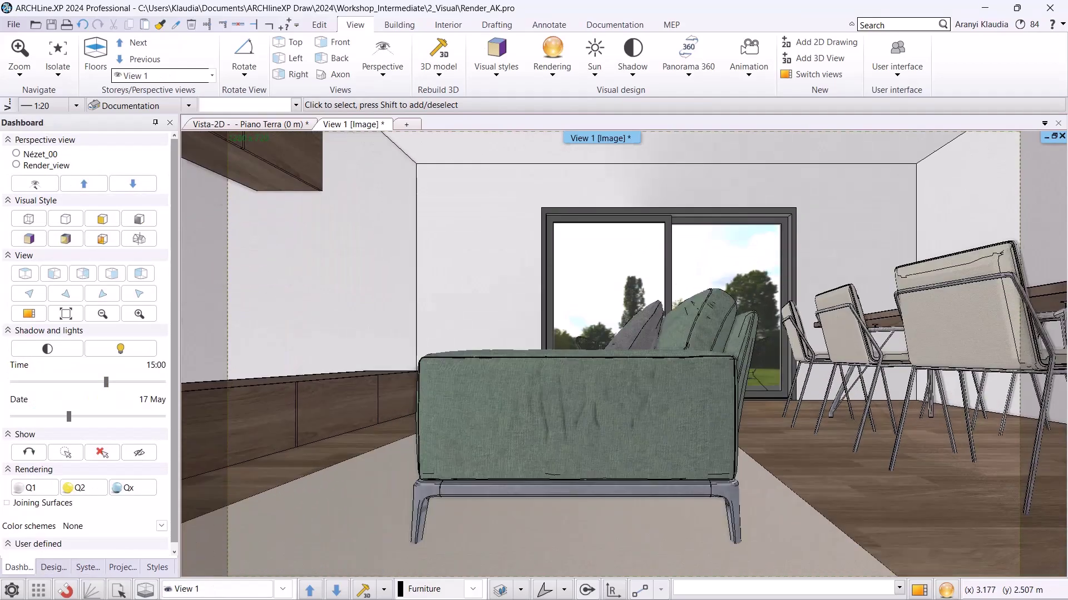
pyautogui.scroll(-4, 595, 415)
pyautogui.scroll(2, 607, 425)
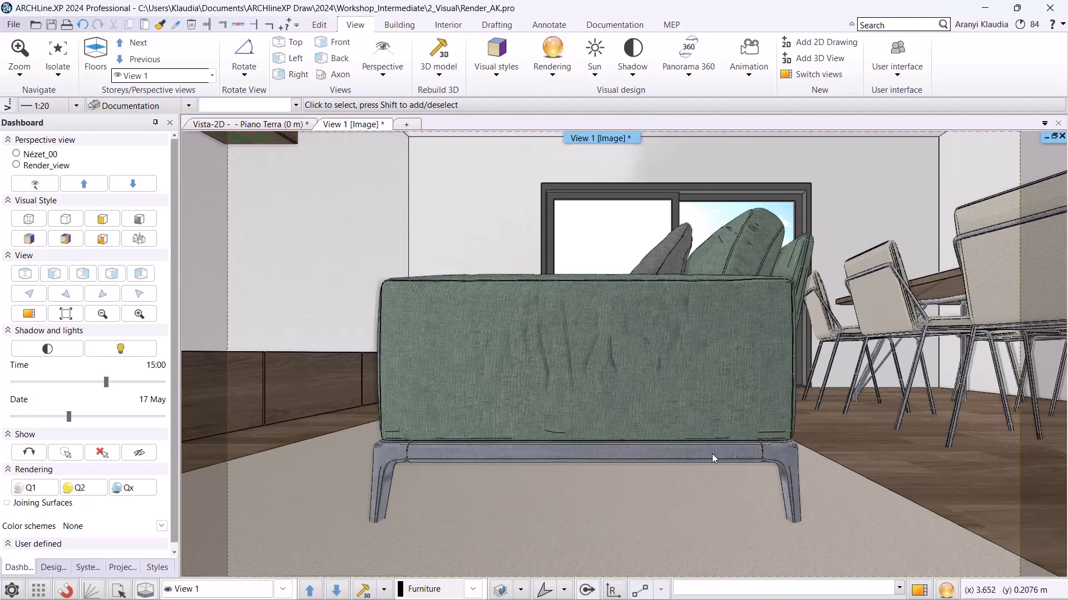
pyautogui.click(946, 590)
pyautogui.click(833, 486)
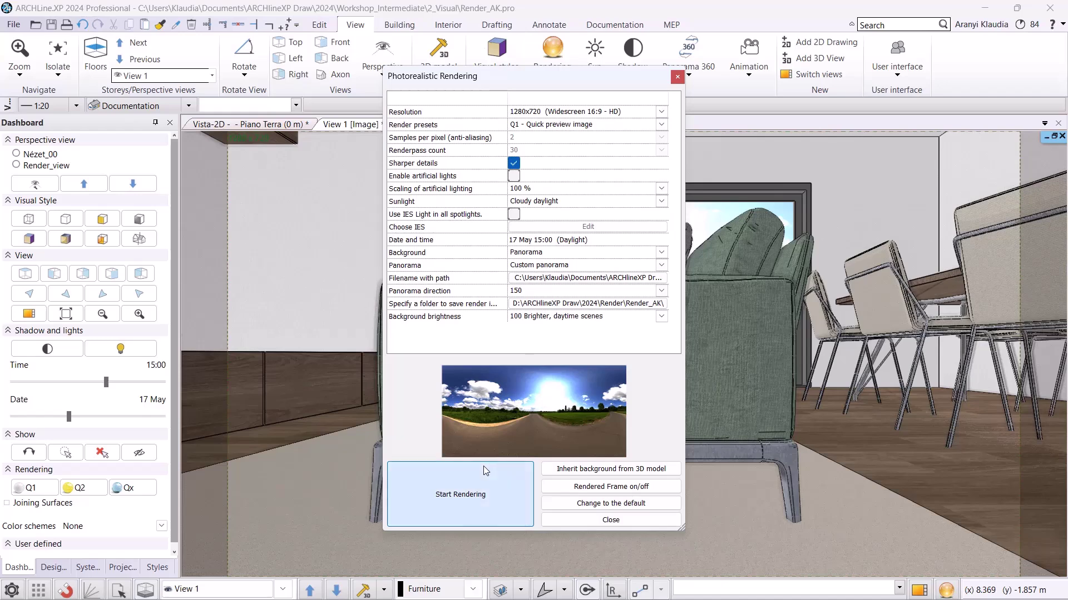
pyautogui.click(485, 470)
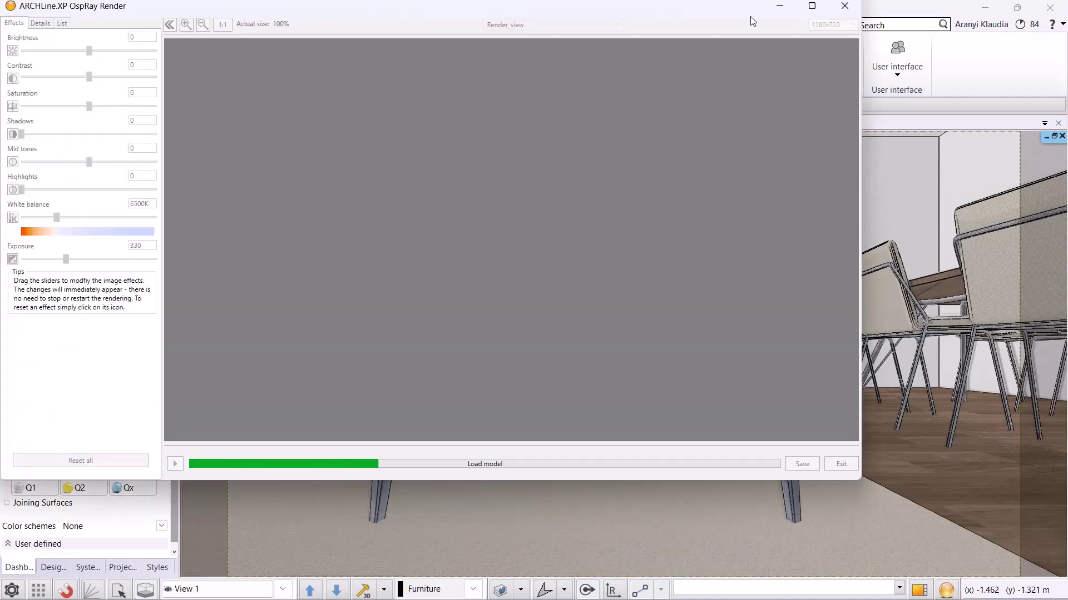
pyautogui.click(811, 6)
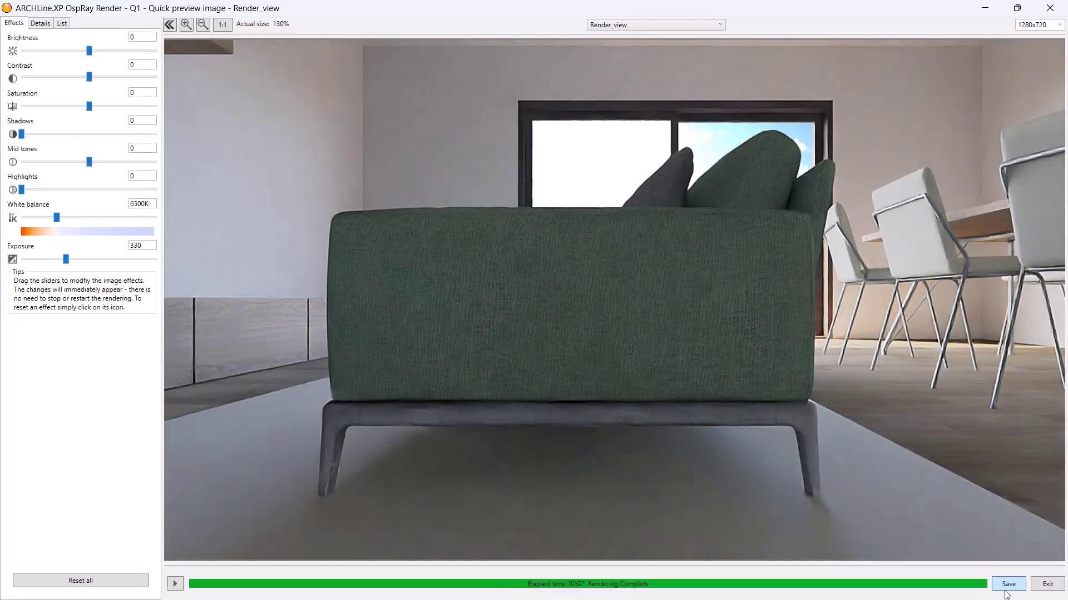
# Save the render as Render_05 and close the render window
pyautogui.click(1008, 584)
pyautogui.click(136, 275)
pyautogui.press('BackSpace')
pyautogui.write('5')
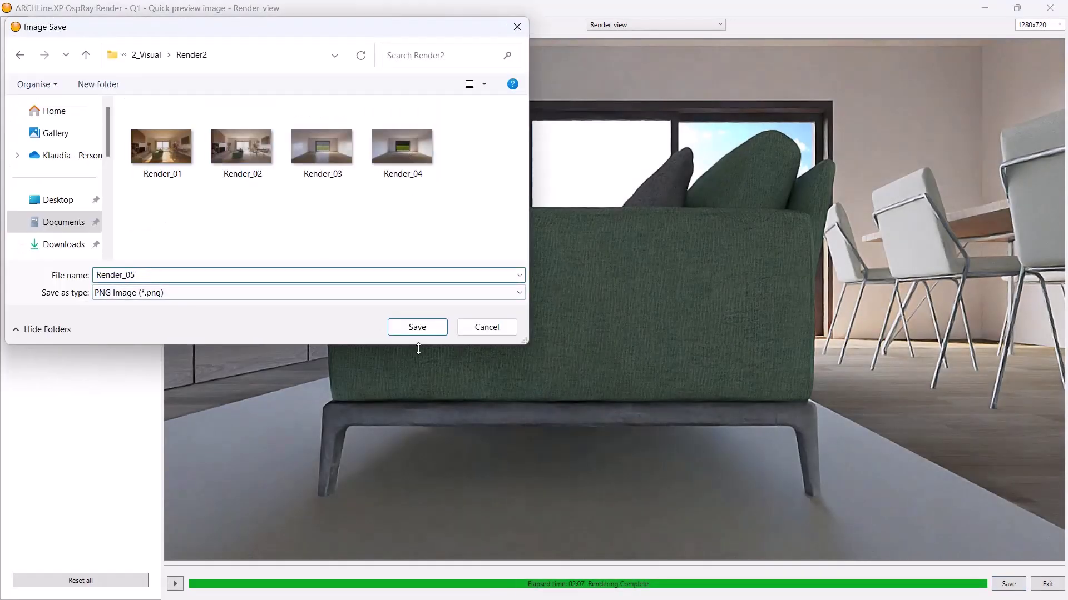
pyautogui.click(418, 328)
pyautogui.click(1049, 8)
pyautogui.click(543, 357)
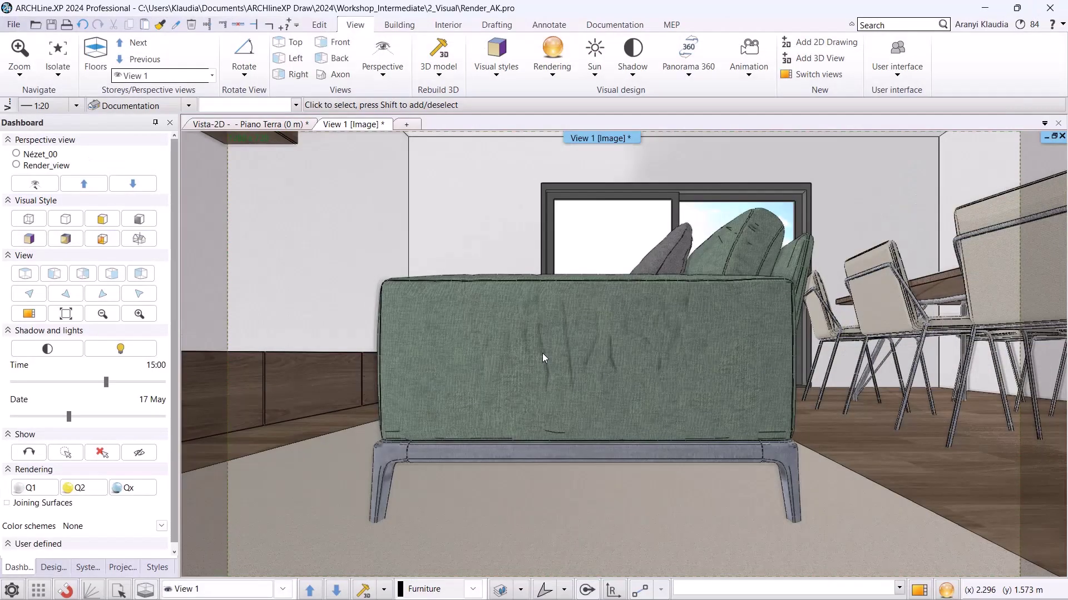
# Set the sofa material's texture Brightness to 60
pyautogui.rightClick(564, 330)
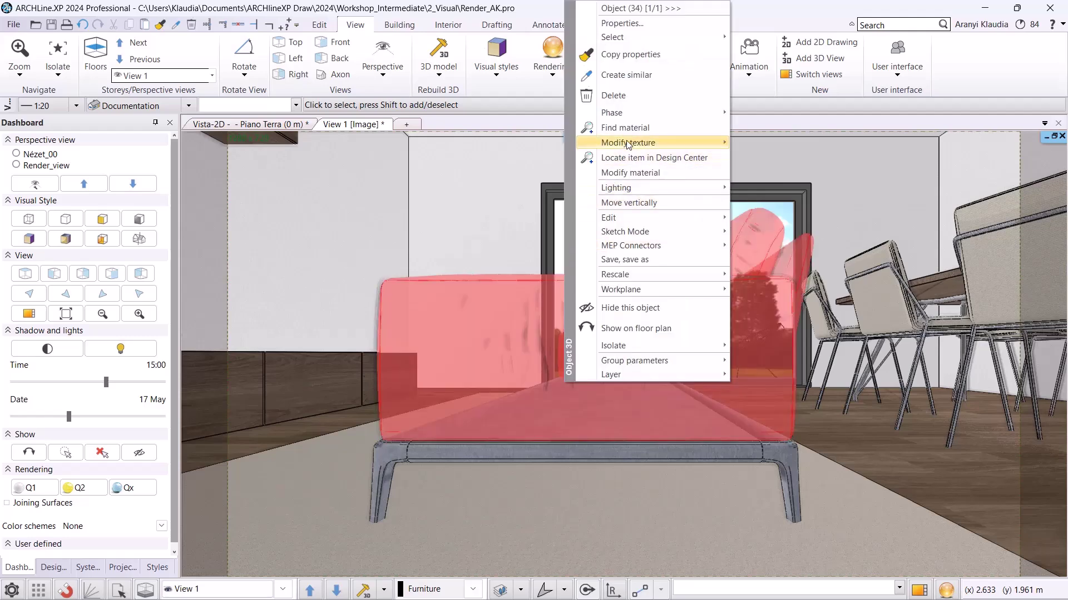
pyautogui.click(696, 145)
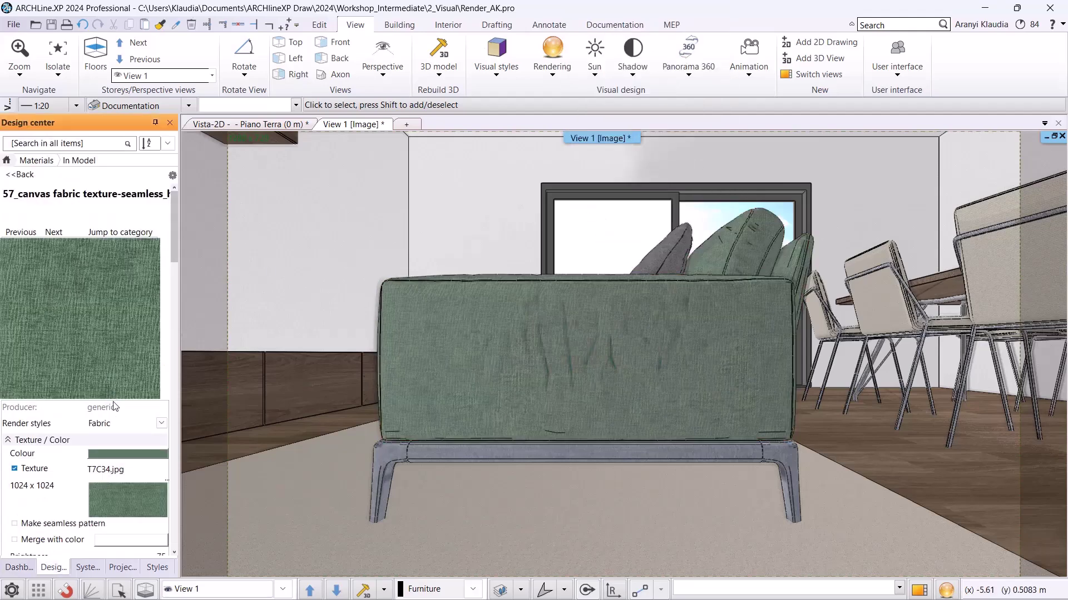
pyautogui.scroll(-1, 154, 460)
pyautogui.doubleClick(160, 457)
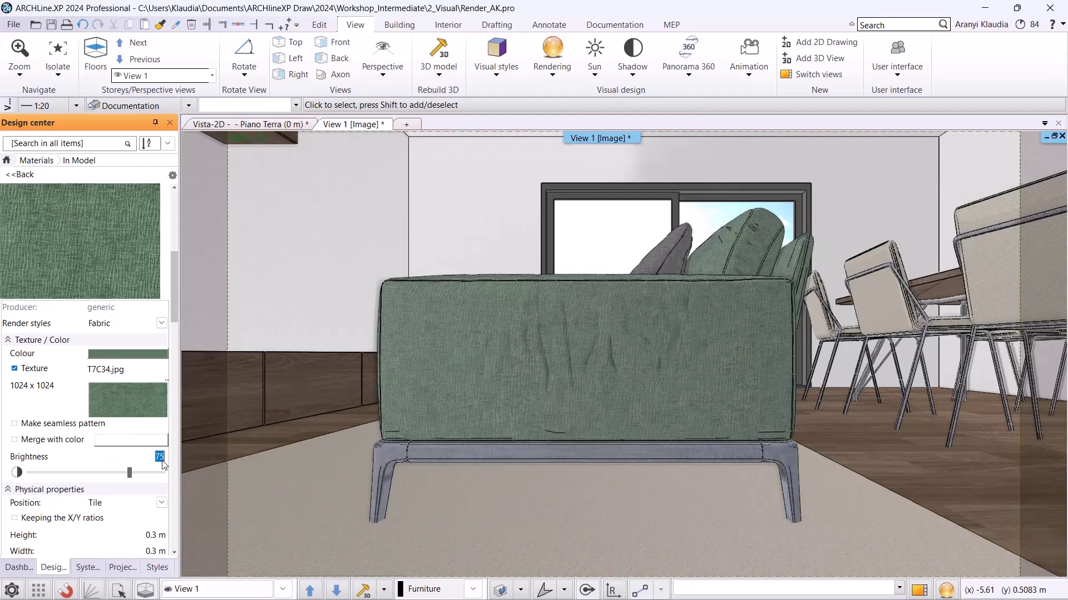
pyautogui.write('60')
pyautogui.press('Return')
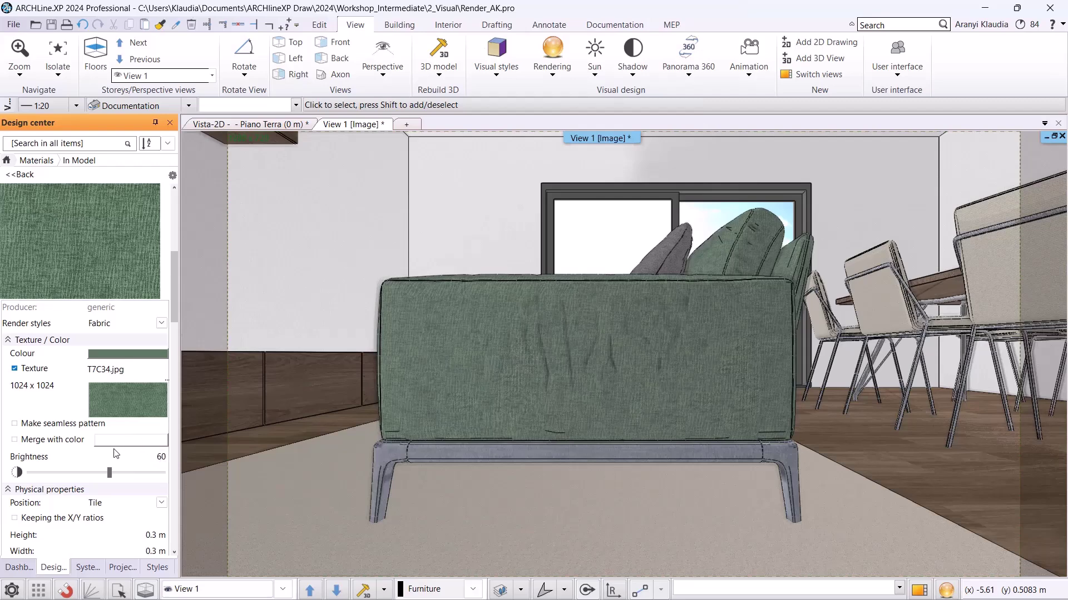
# Give the sofa material bump mapping 7 with softness 10
pyautogui.scroll(-8, 115, 452)
pyautogui.doubleClick(161, 476)
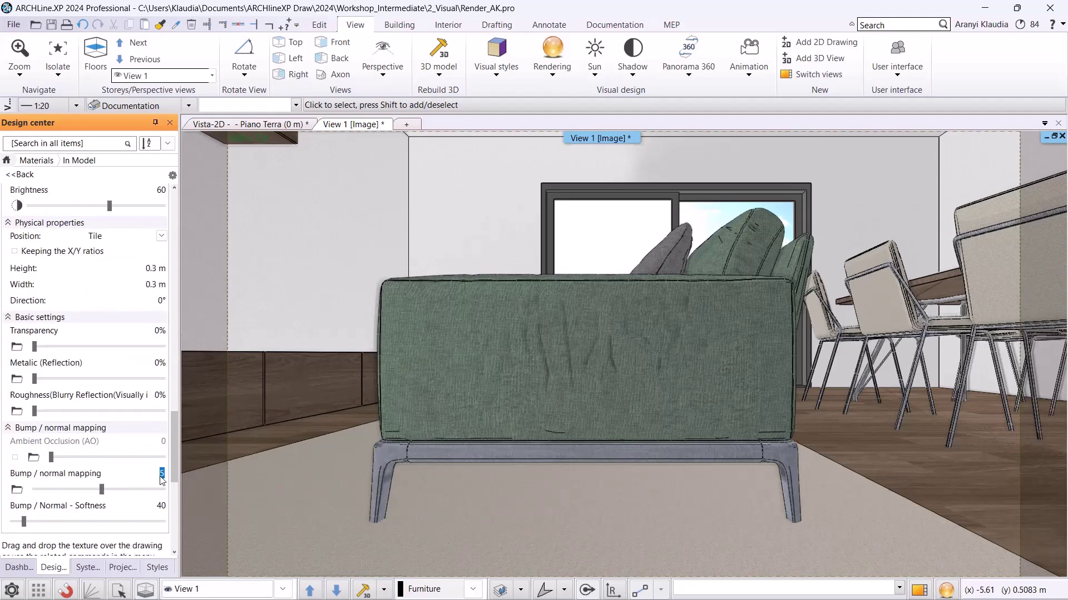
pyautogui.write('7')
pyautogui.doubleClick(161, 506)
pyautogui.write('10')
pyautogui.press('Return')
pyautogui.scroll(-3, 321, 452)
# Return to the Render_view camera and review the upper cabinet's wood material properties
pyautogui.click(282, 589)
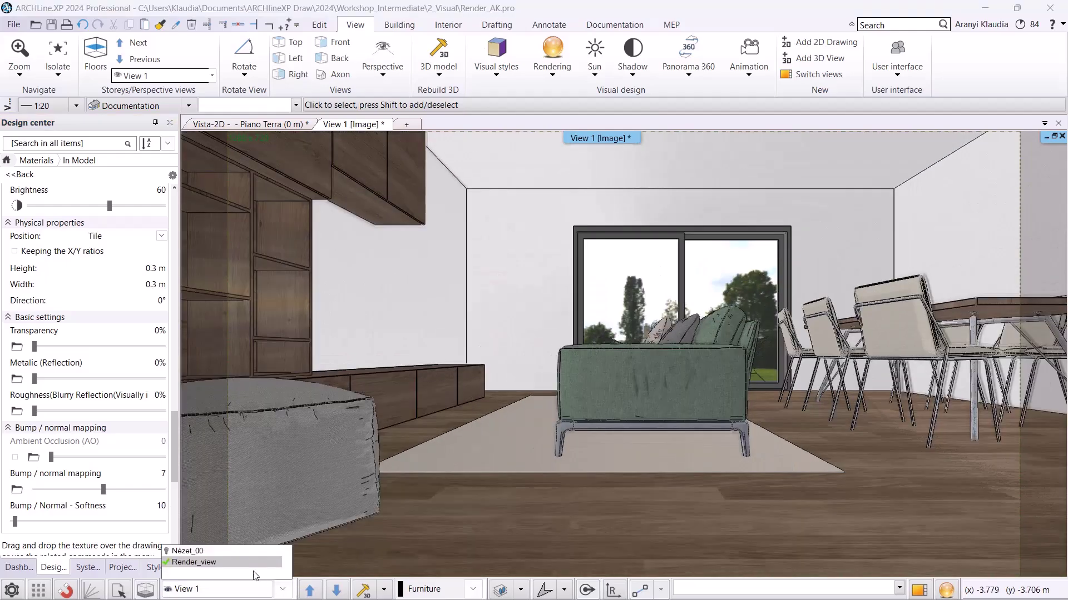
pyautogui.click(223, 556)
pyautogui.rightClick(306, 275)
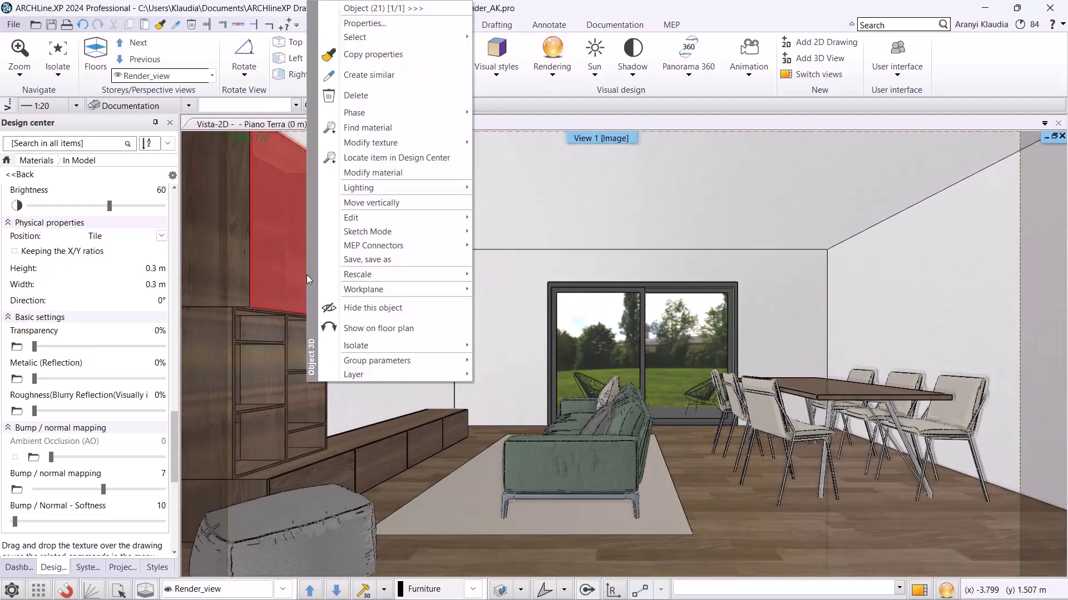
pyautogui.click(374, 135)
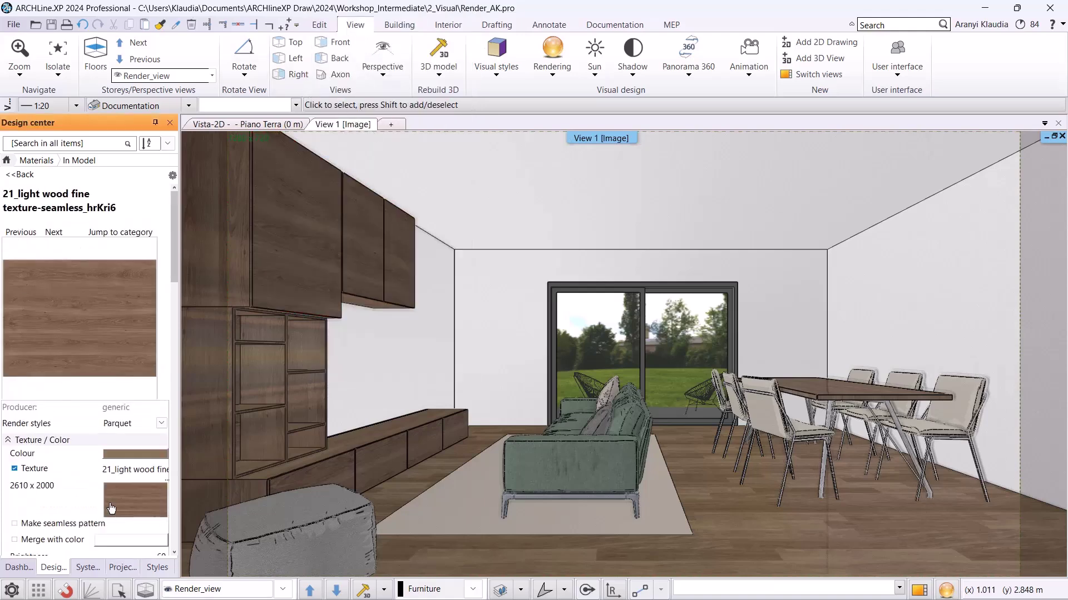
pyautogui.scroll(-5, 137, 439)
pyautogui.scroll(-2, 137, 440)
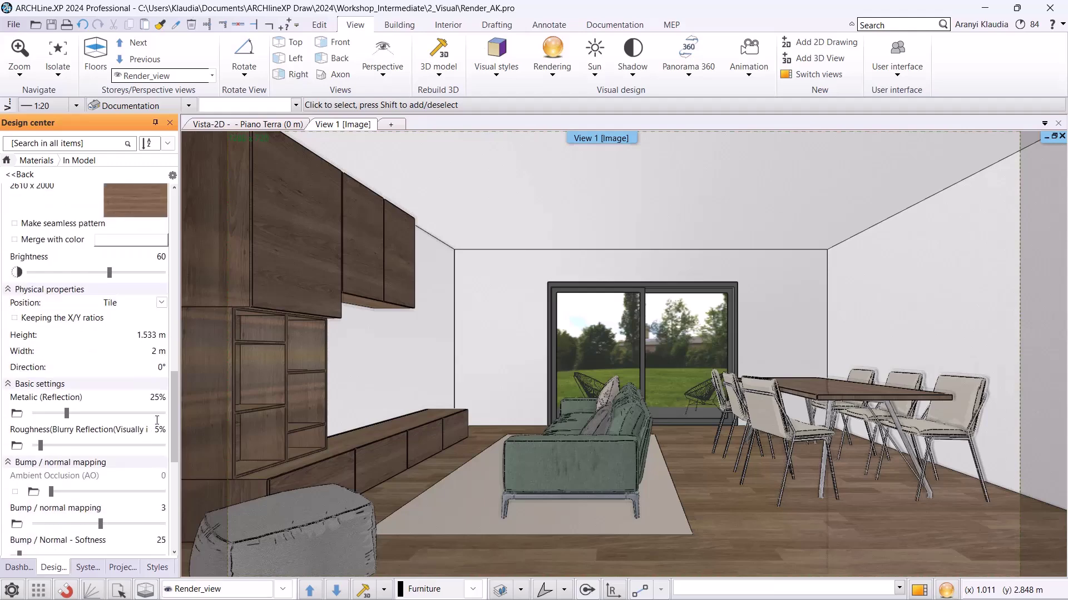
pyautogui.scroll(-3, 157, 435)
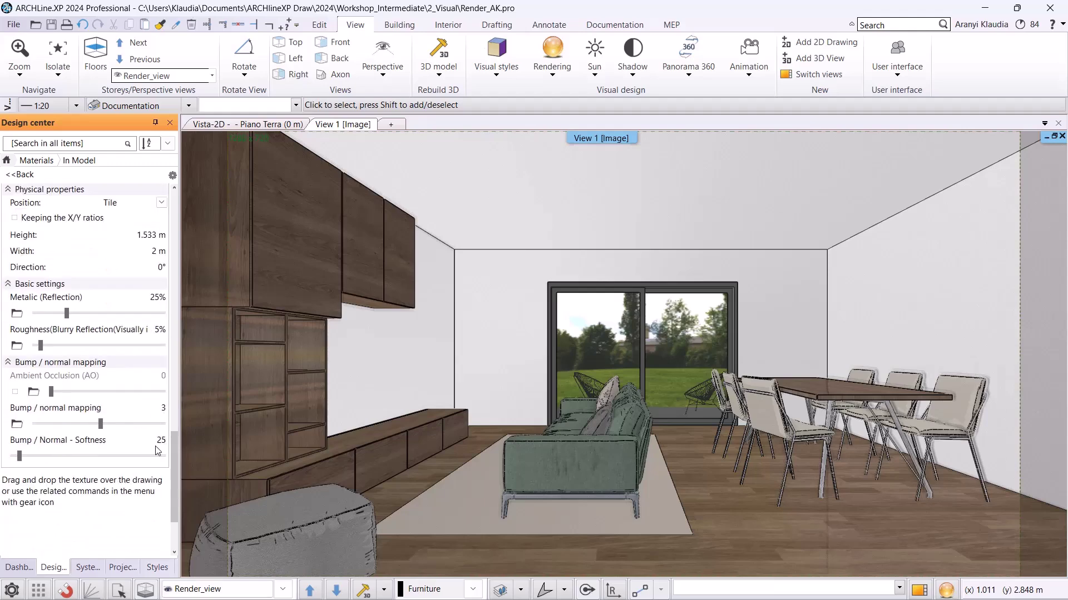
# Set the cushion's mpm_vol.07_p02 fabric material to brightness 57 and bump softness 10
pyautogui.rightClick(604, 422)
pyautogui.click(665, 170)
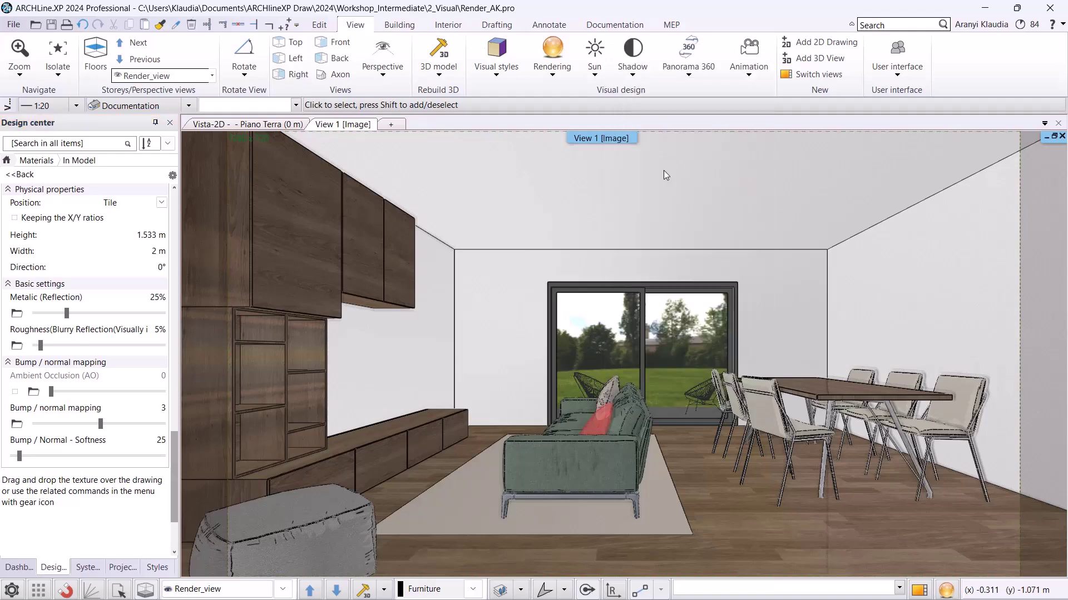
pyautogui.scroll(-3, 40, 409)
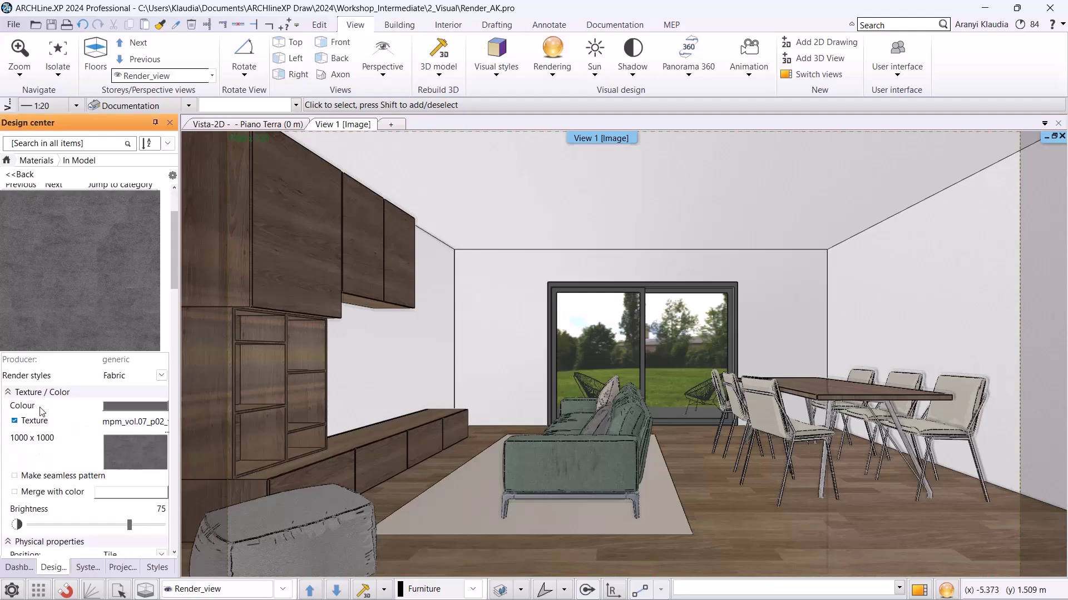
pyautogui.doubleClick(161, 376)
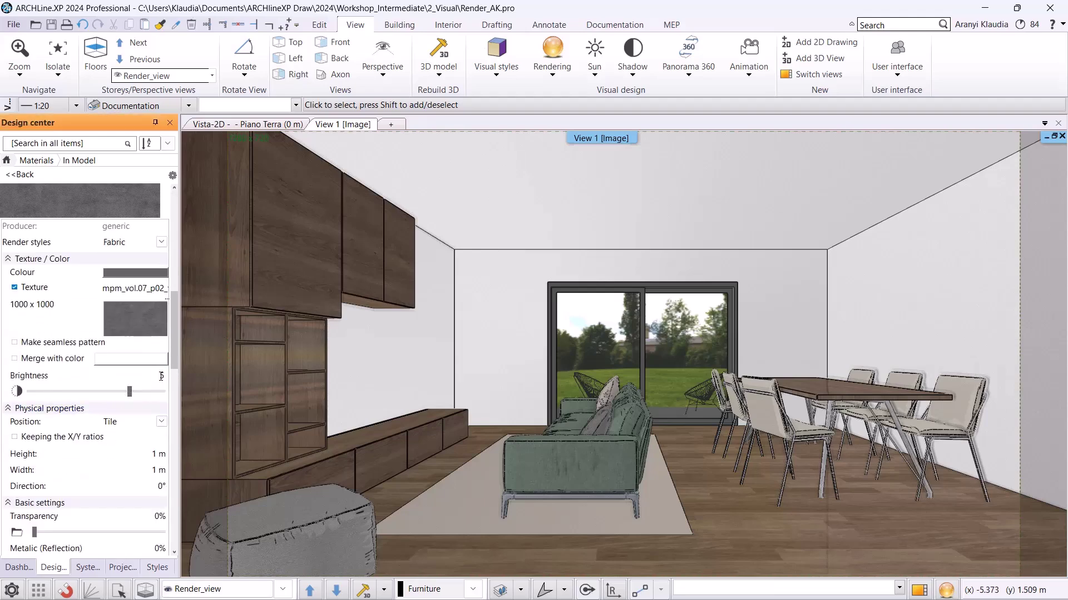
pyautogui.write('50')
pyautogui.press('Return')
pyautogui.scroll(-3, 75, 401)
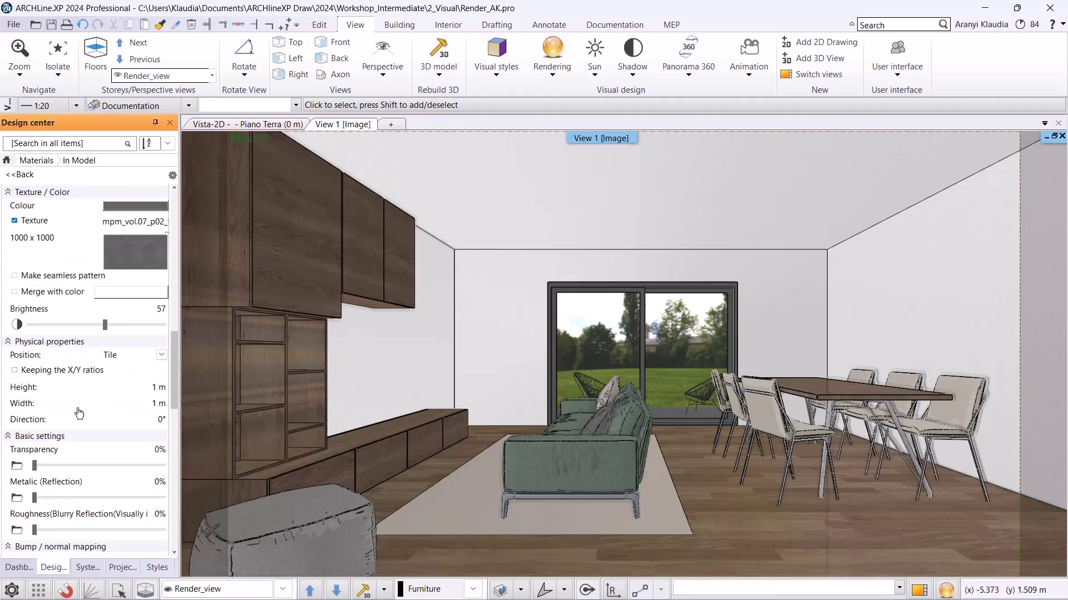
pyautogui.doubleClick(157, 524)
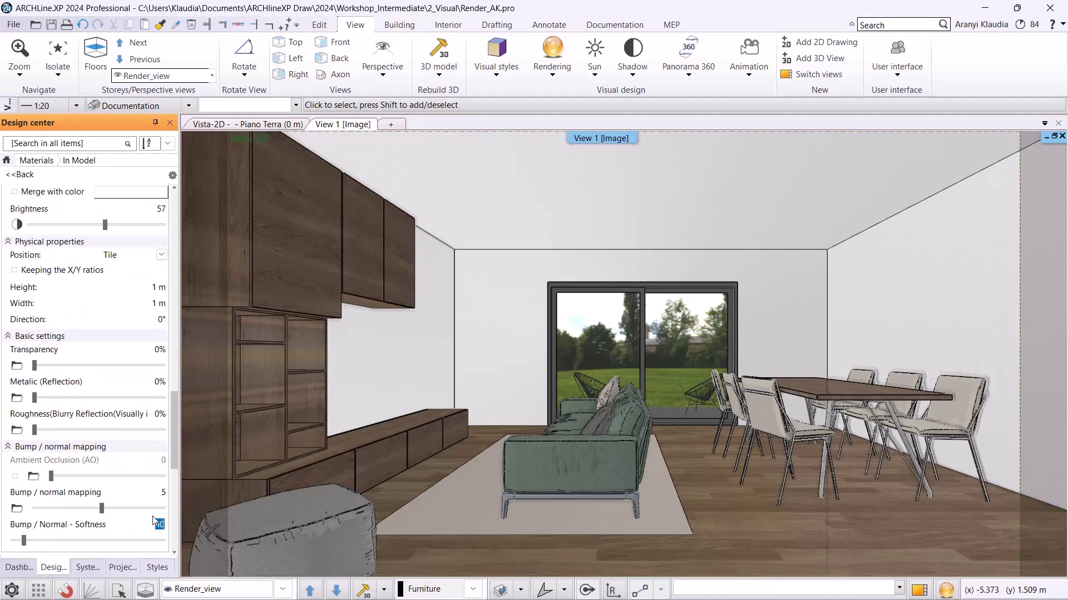
pyautogui.write('10')
pyautogui.press('Return')
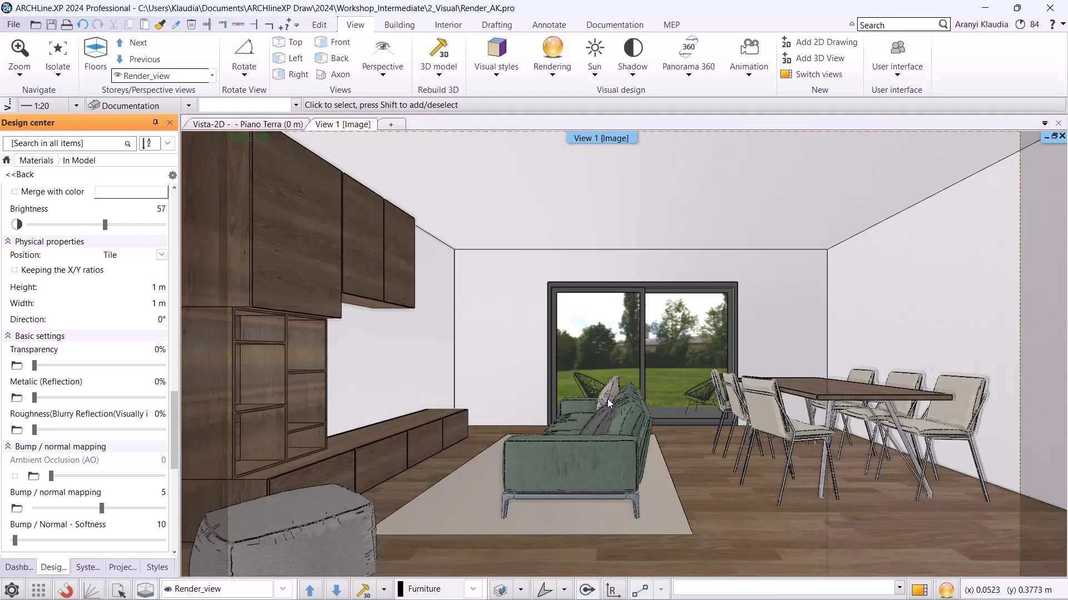
# Give the sofa leg's steel1.jpg Steel material brightness 20, metallic 4% and roughness 8%
pyautogui.rightClick(559, 499)
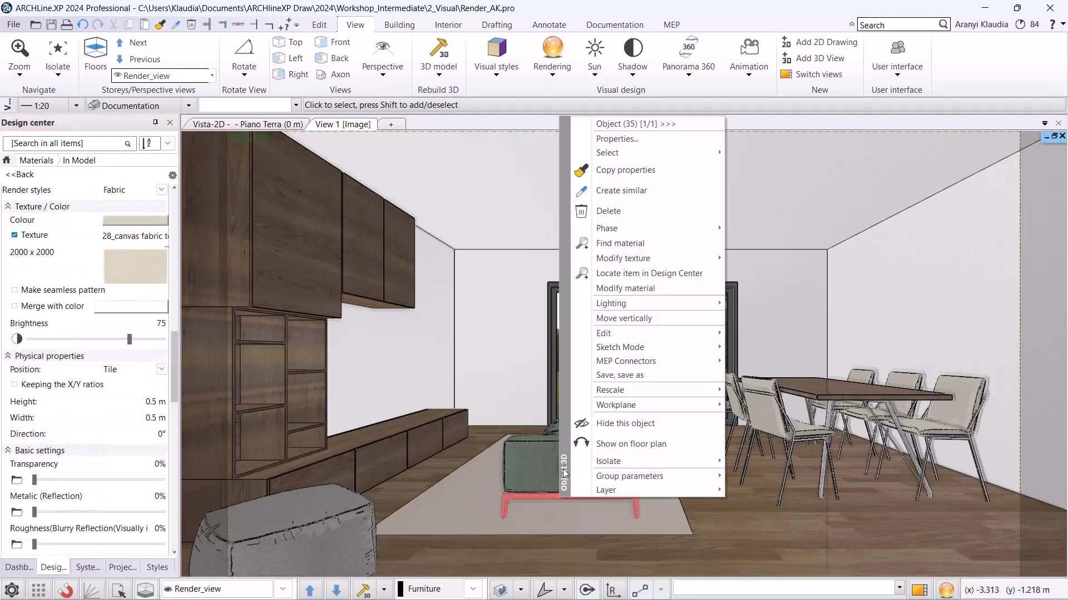
pyautogui.click(620, 243)
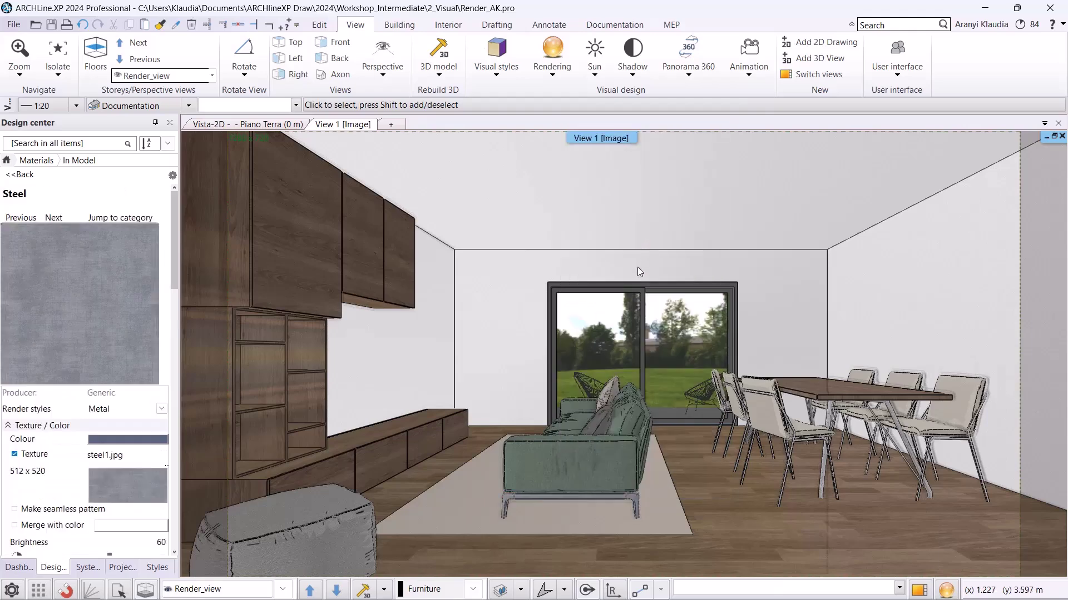
pyautogui.scroll(-3, 158, 375)
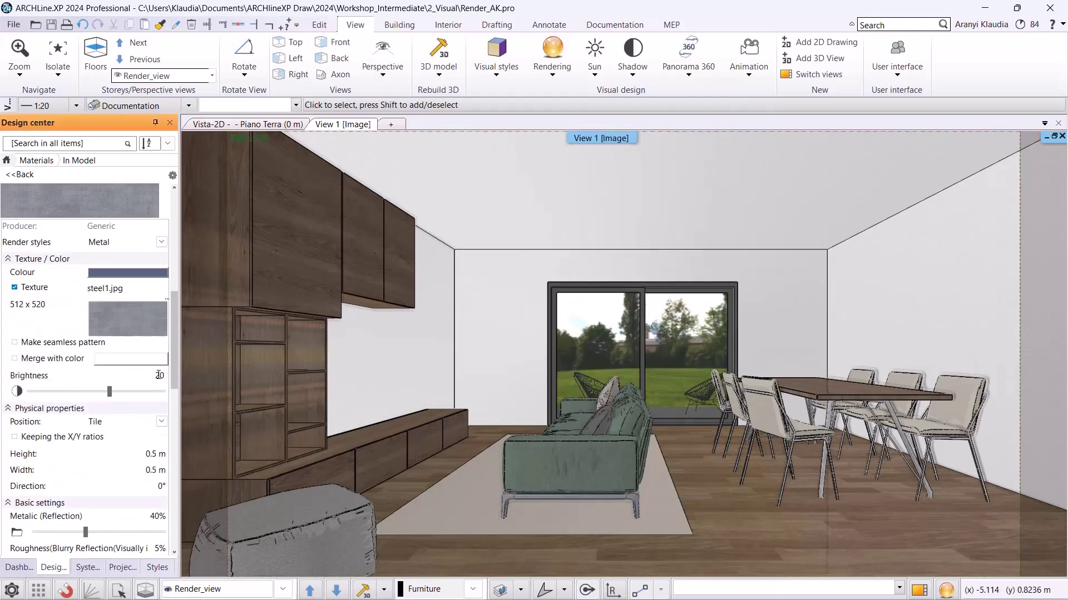
pyautogui.scroll(-1, 89, 445)
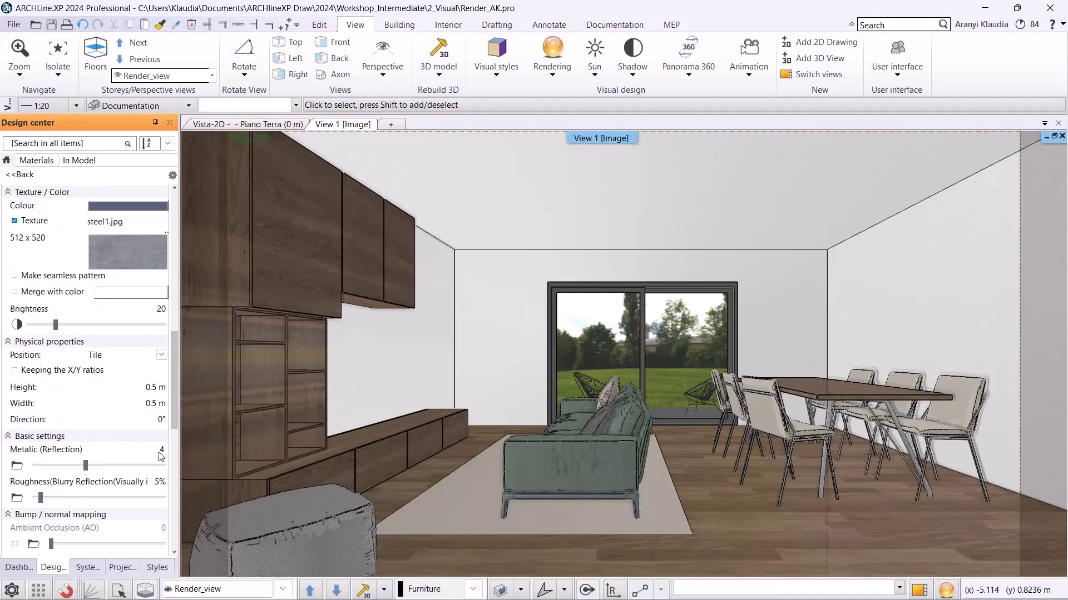
pyautogui.press('Return')
pyautogui.doubleClick(159, 482)
pyautogui.write('8')
pyautogui.press('Return')
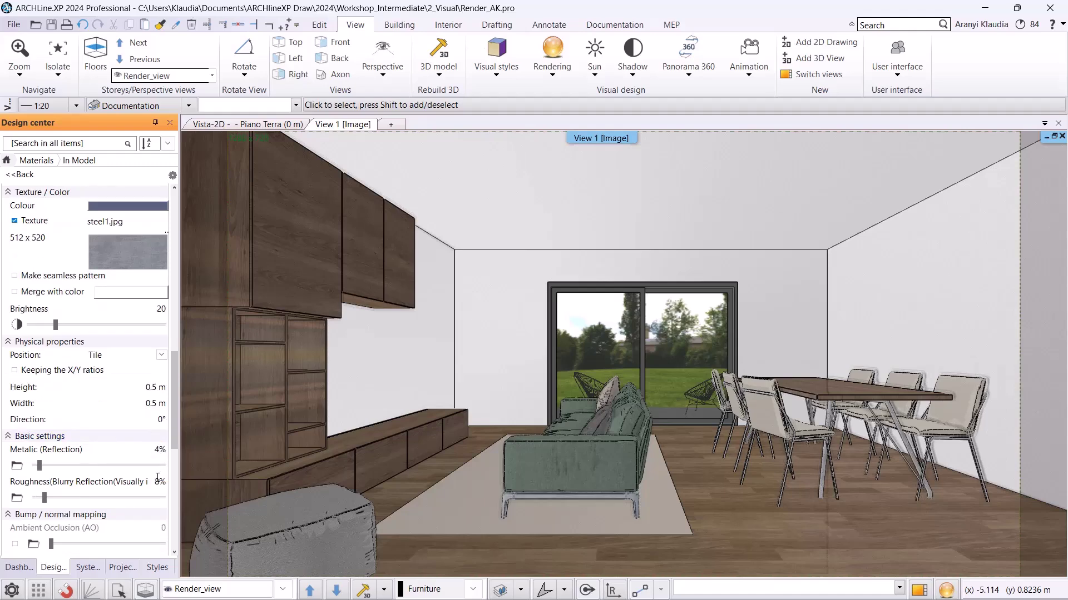
pyautogui.scroll(-3, 158, 478)
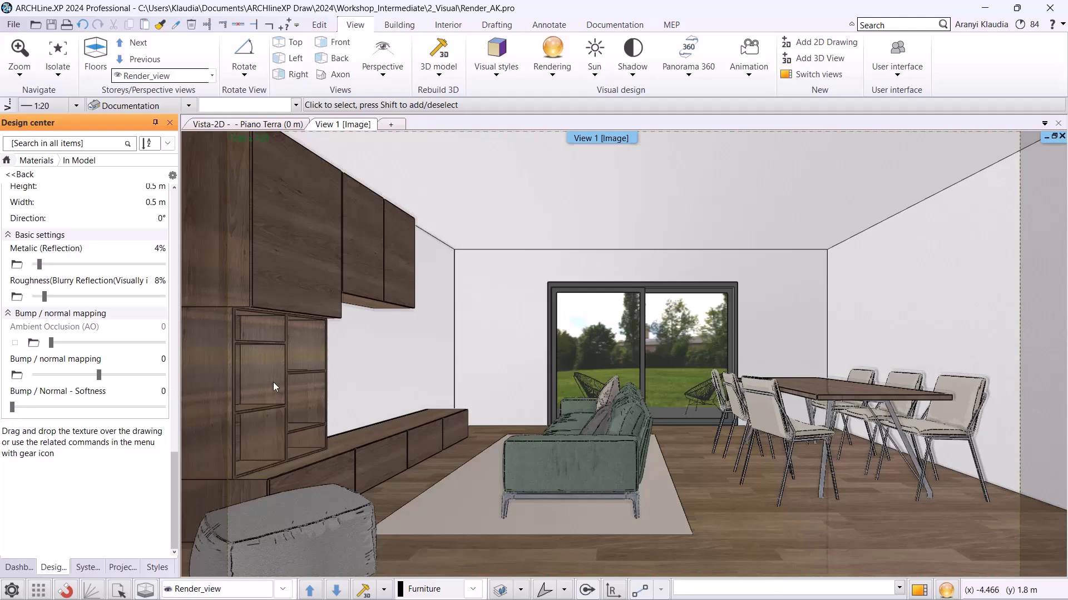
# Start a standalone Q1 quick preview render and maximize the render window
pyautogui.click(946, 589)
pyautogui.click(854, 477)
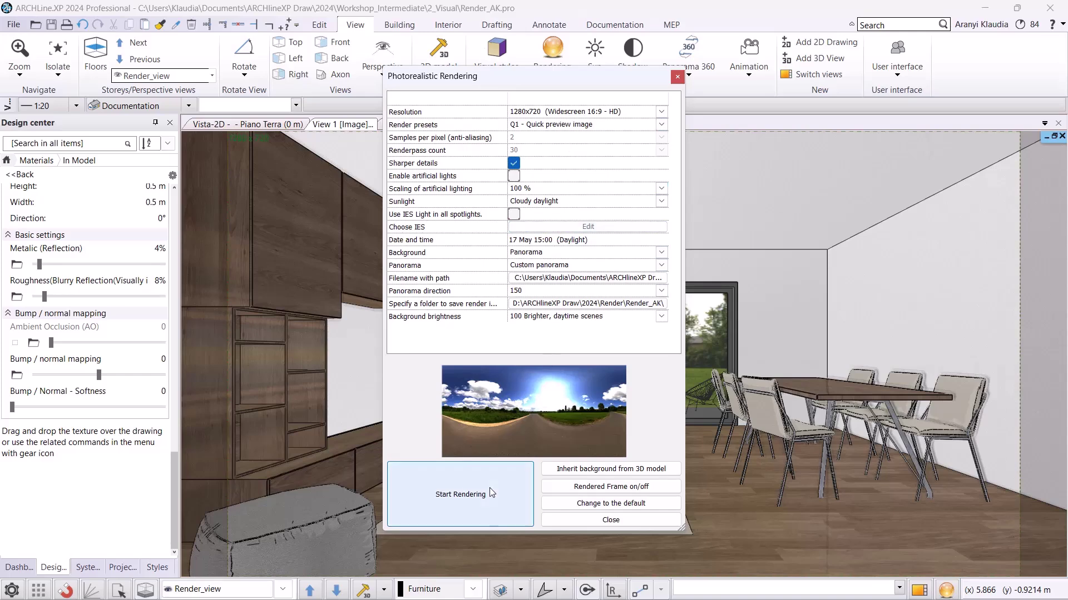
pyautogui.click(489, 492)
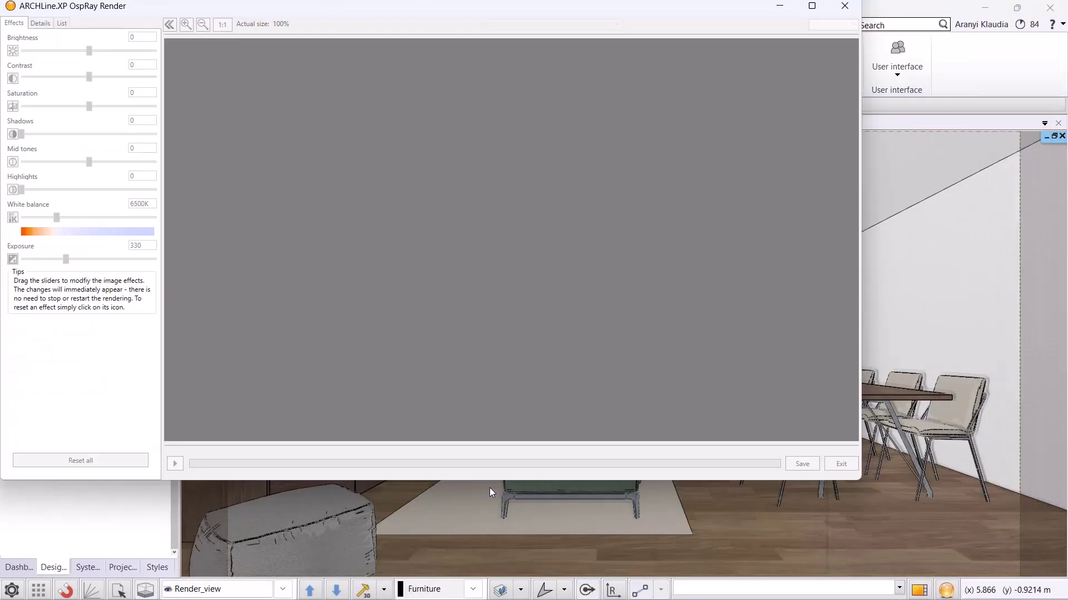
pyautogui.click(811, 6)
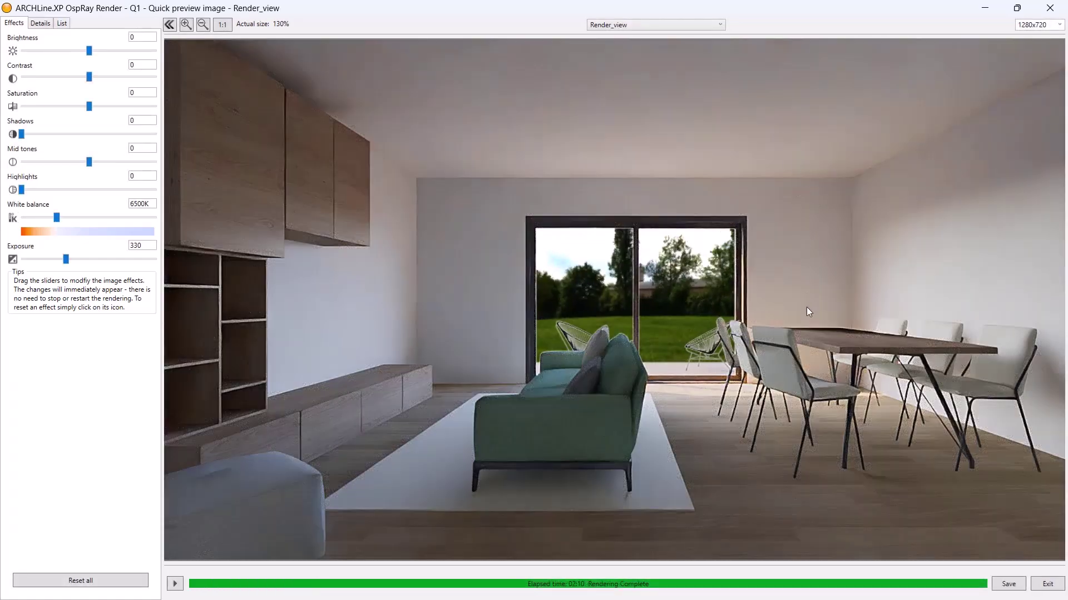
# Save the finished render as Render_06.png in Render2 and close the render window
pyautogui.click(1008, 584)
pyautogui.click(512, 148)
pyautogui.doubleClick(131, 275)
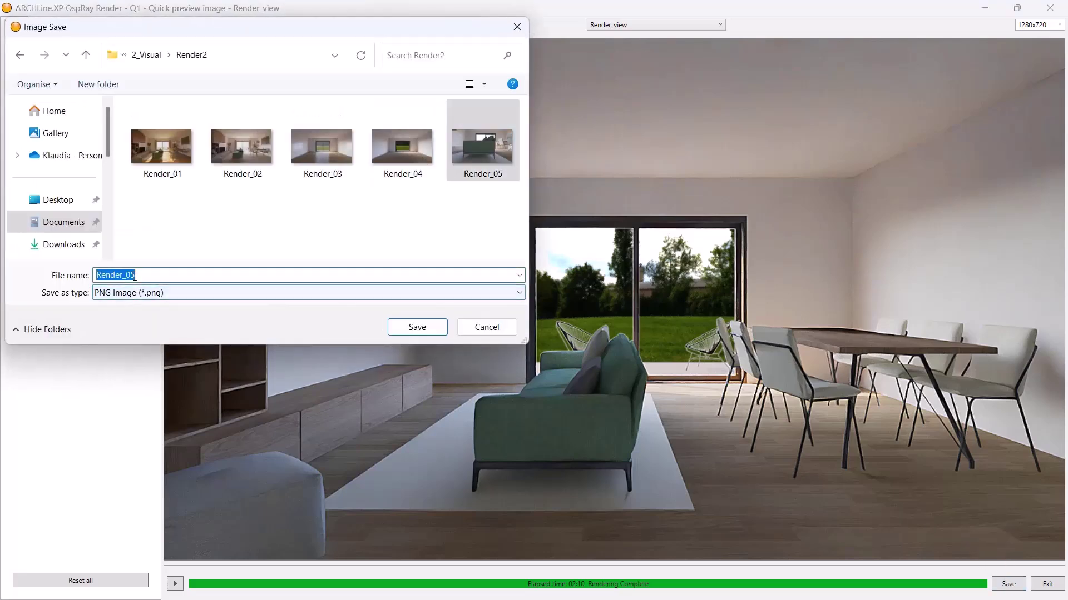
pyautogui.moveTo(134, 275); pyautogui.dragTo(131, 276)
pyautogui.write('6')
pyautogui.click(417, 326)
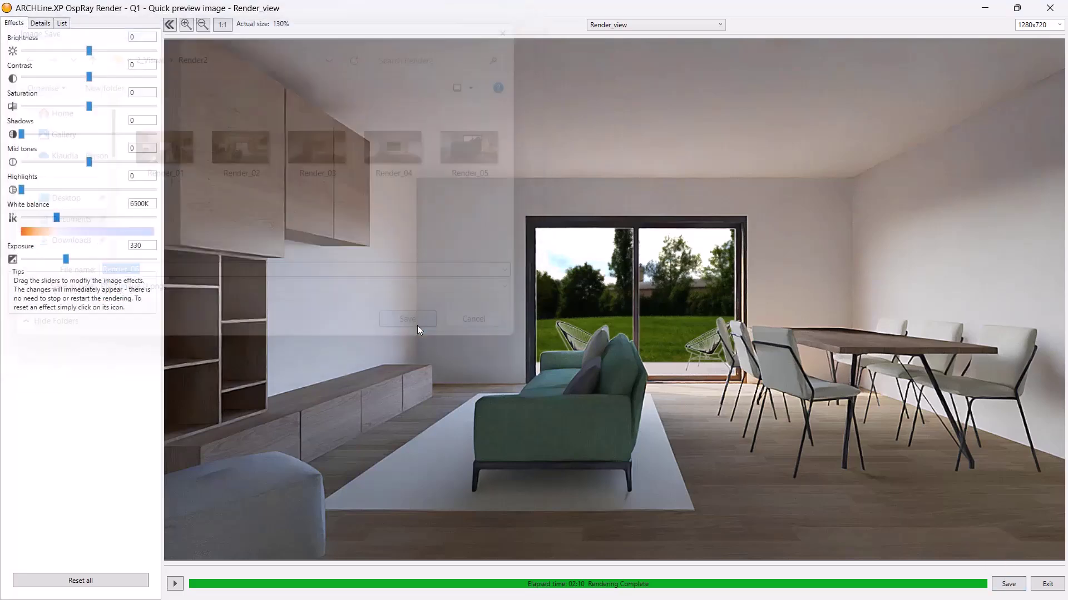
pyautogui.click(1045, 585)
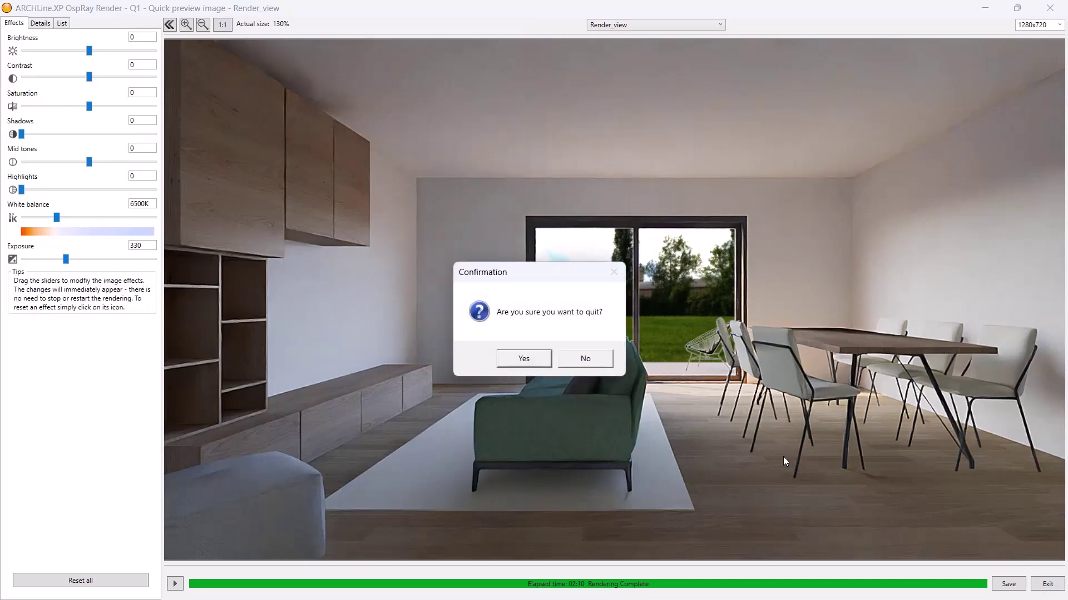
pyautogui.click(532, 363)
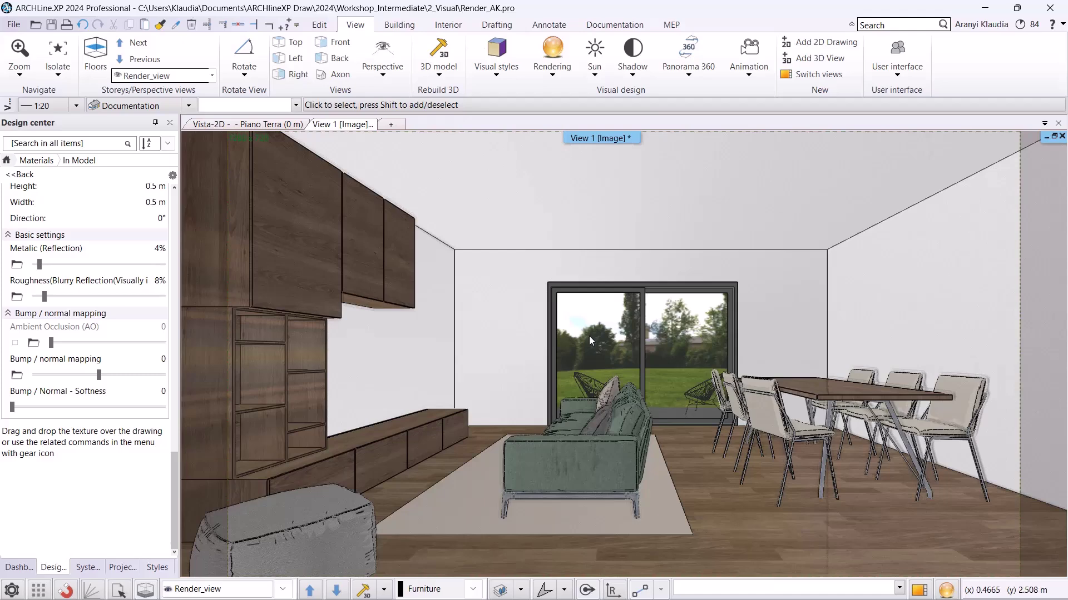
# Add the Lamps and Curtains layers to the visible layers from the 2D plan, then return to View 1
pyautogui.click(205, 126)
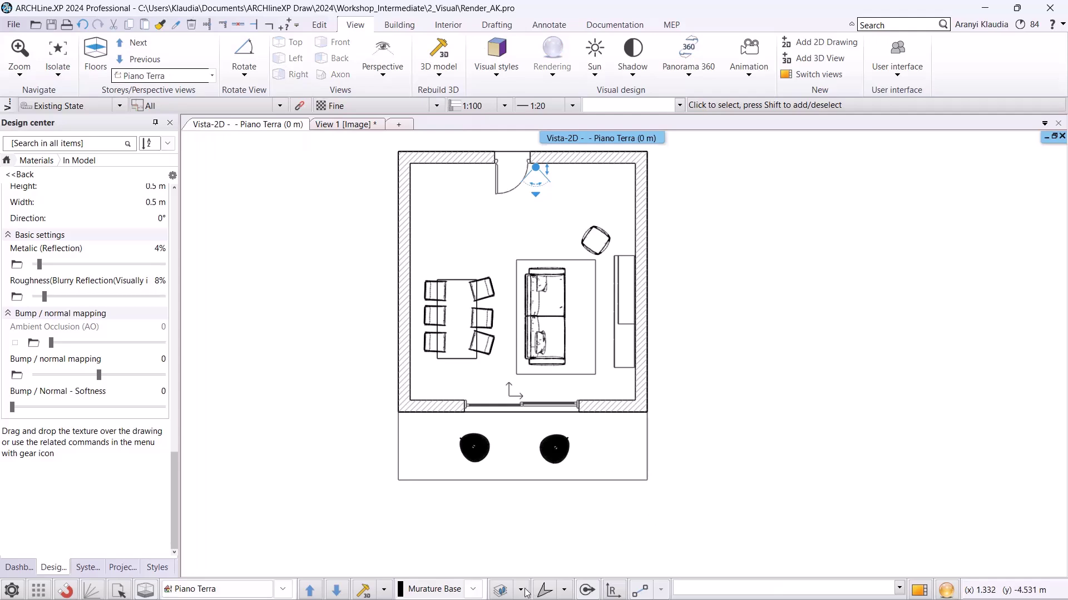
pyautogui.click(545, 589)
pyautogui.keyDown('ctrl'); pyautogui.click(729, 196); pyautogui.keyUp('ctrl')
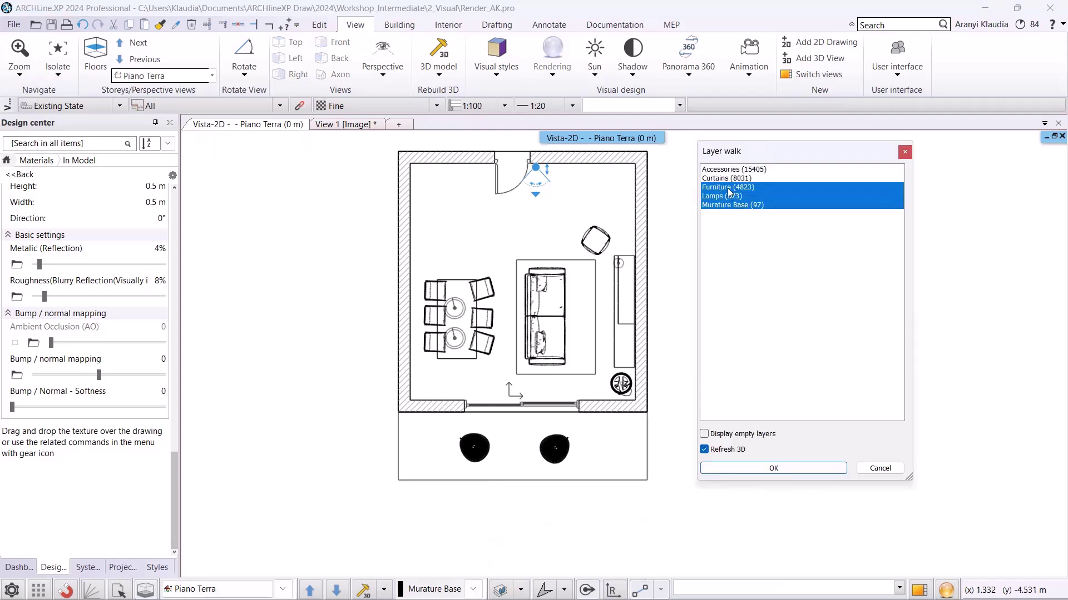
pyautogui.keyDown('ctrl'); pyautogui.click(731, 179); pyautogui.keyUp('ctrl')
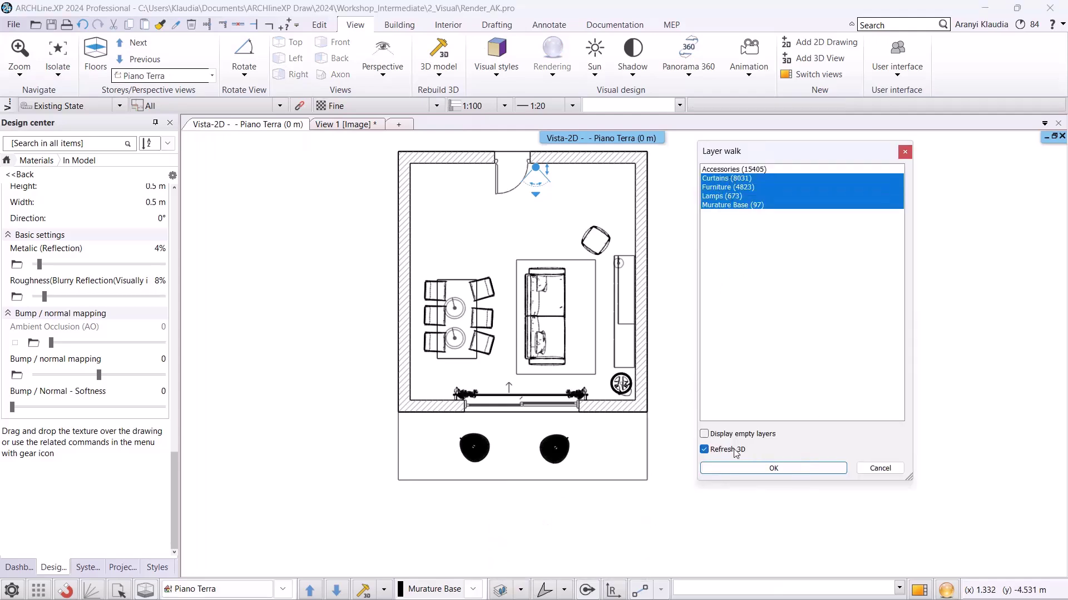
pyautogui.click(745, 470)
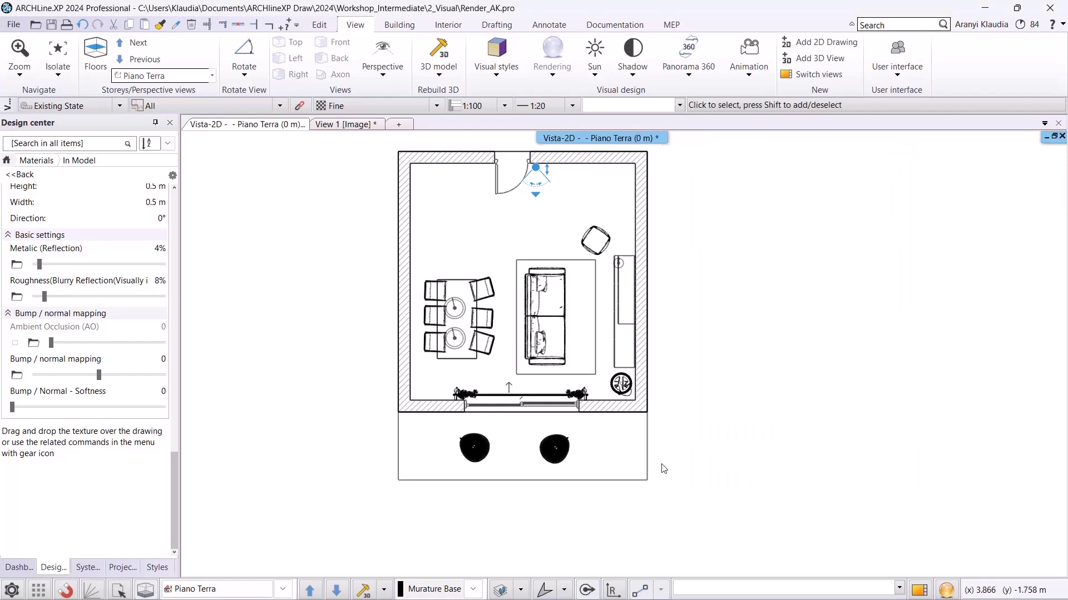
pyautogui.click(369, 126)
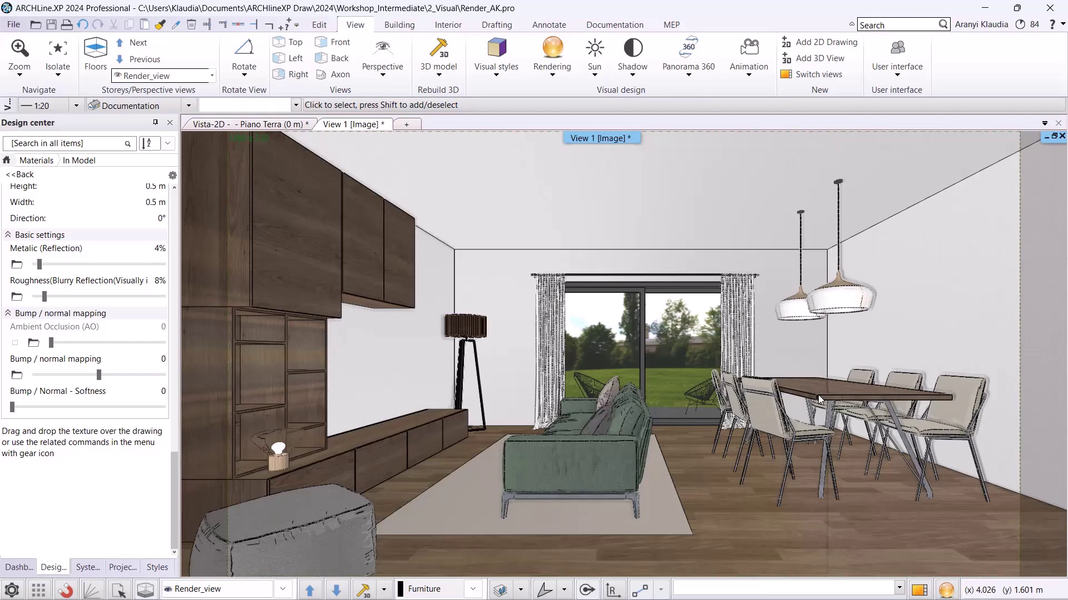
# Render a standalone quick preview of the room with curtains and lamps
pyautogui.rightClick(843, 478)
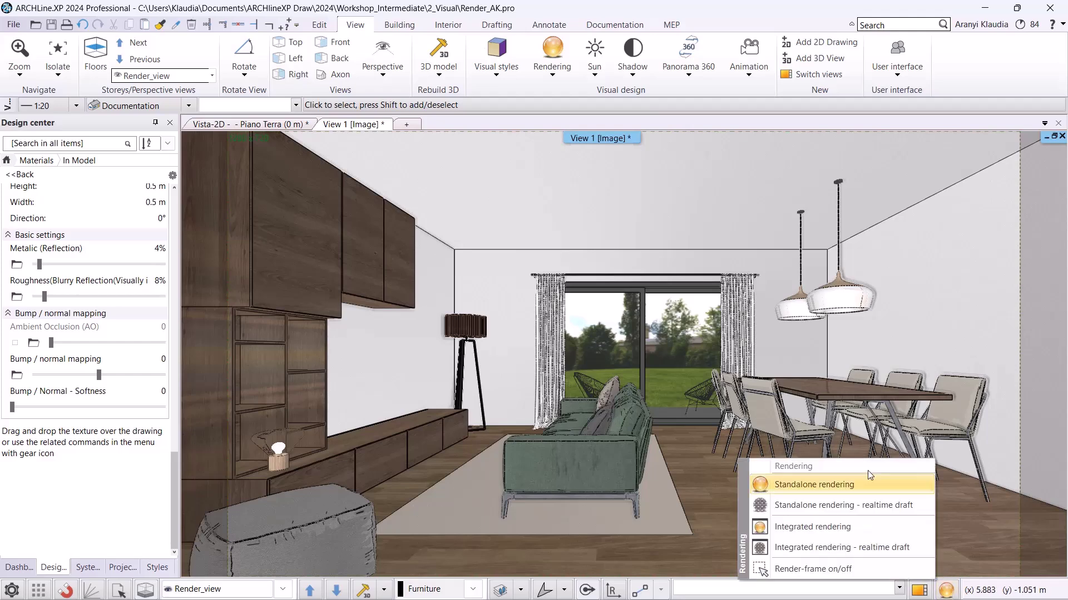
pyautogui.click(849, 488)
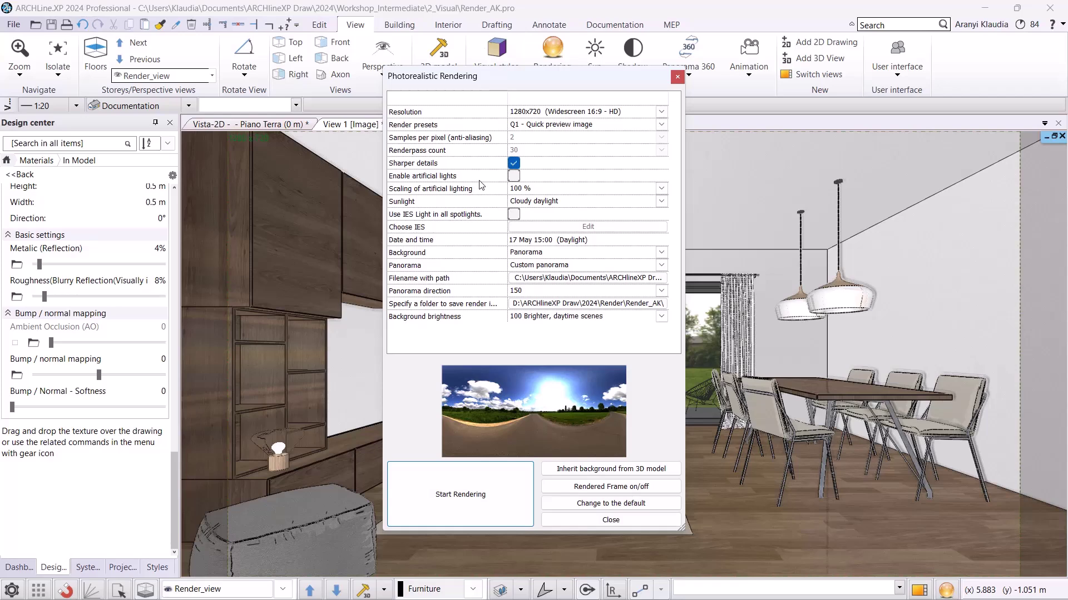
pyautogui.click(505, 472)
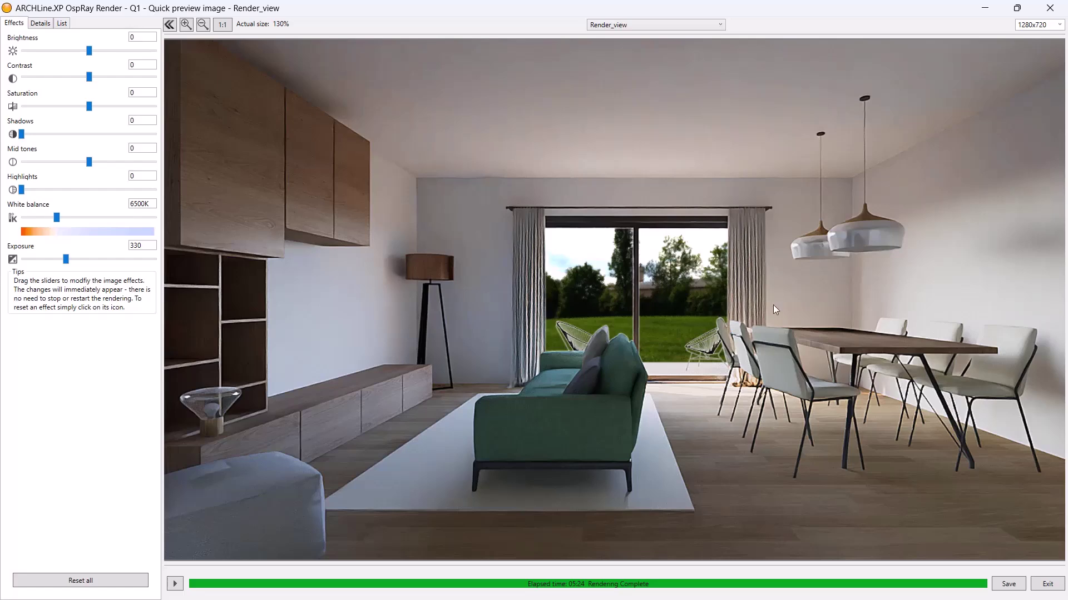
# Save the finished render as the PNG Render_07 in Render2
pyautogui.click(1008, 584)
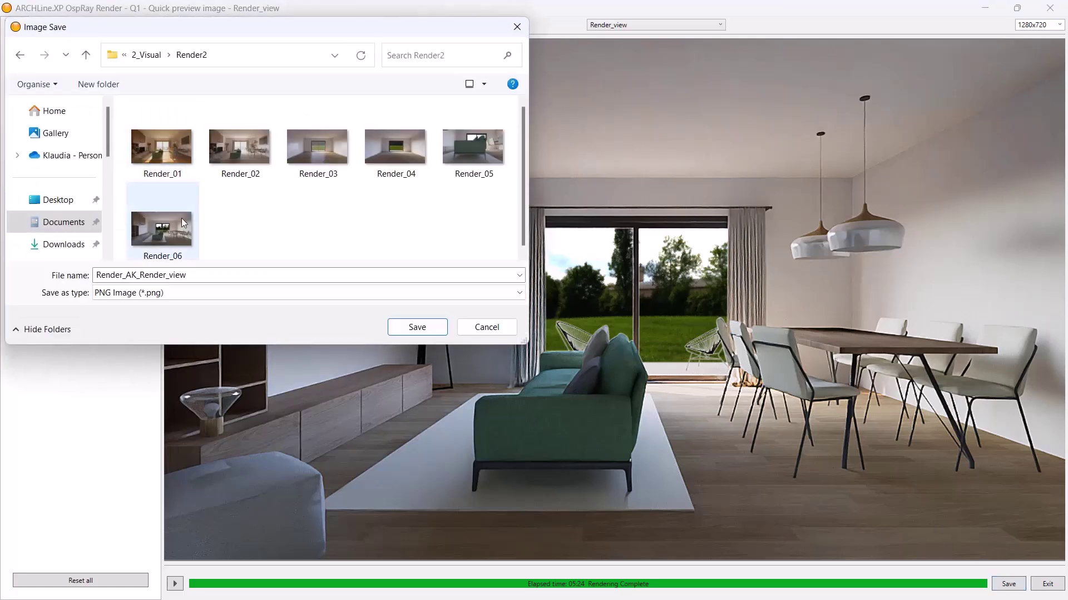
pyautogui.click(184, 223)
pyautogui.click(132, 274)
pyautogui.write('7')
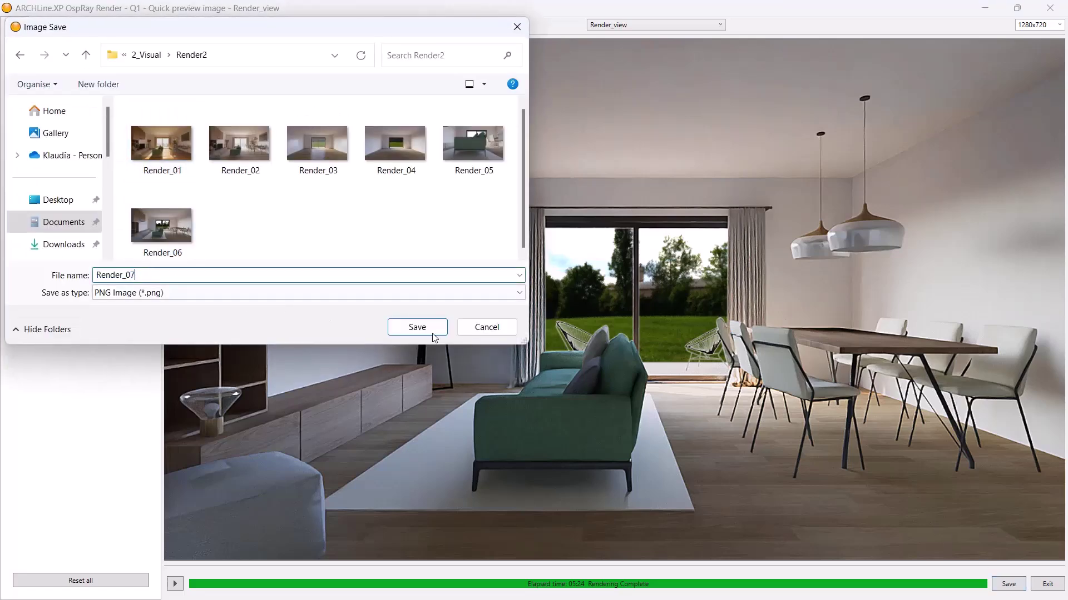
pyautogui.click(433, 327)
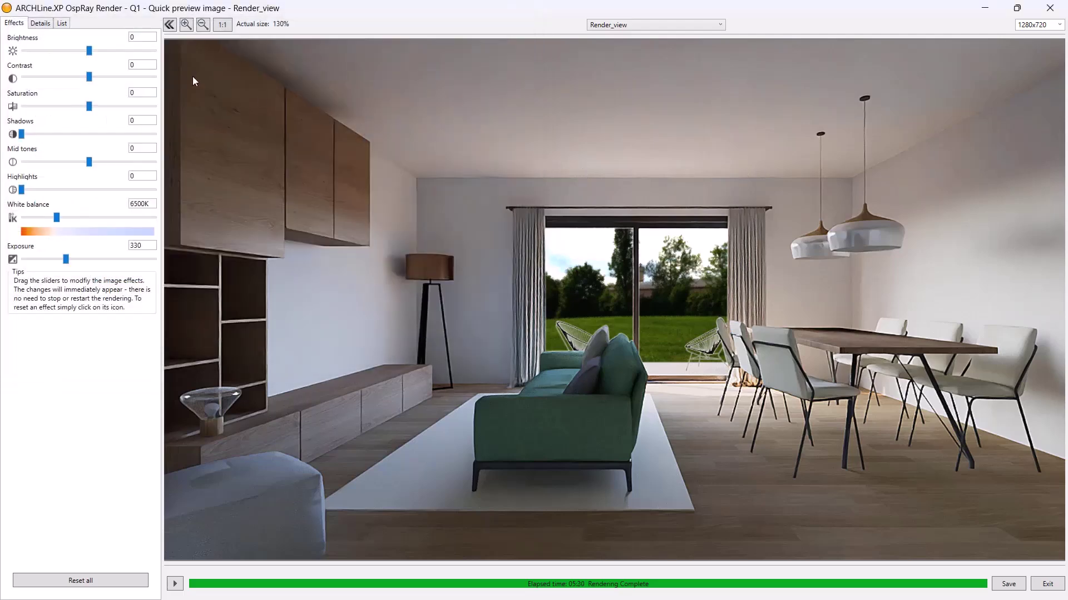
# Enable artificial lights in the Details tab and re-render the room
pyautogui.click(40, 23)
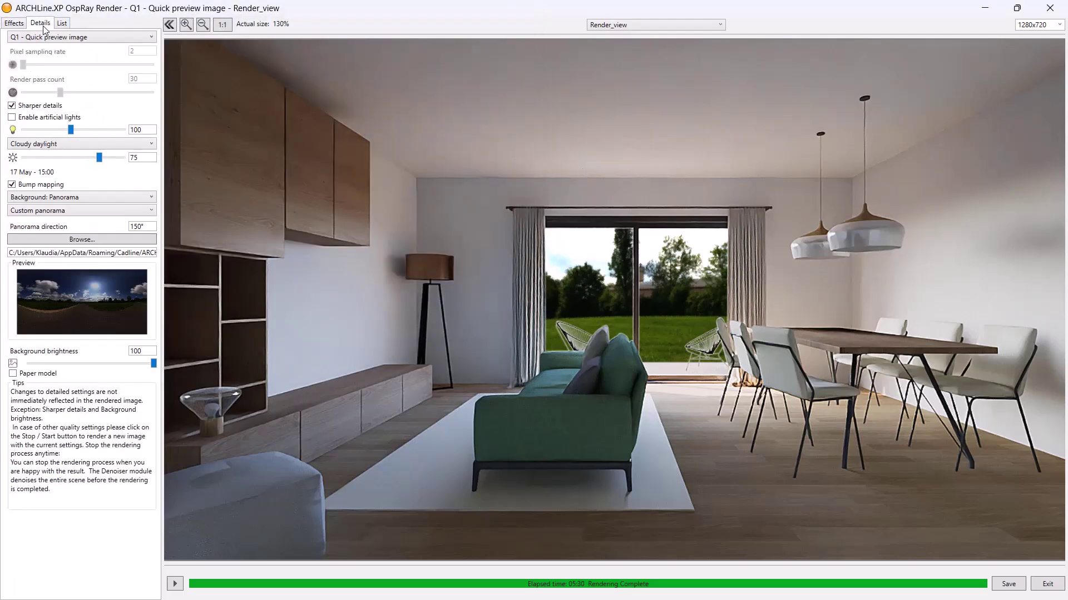
pyautogui.click(12, 118)
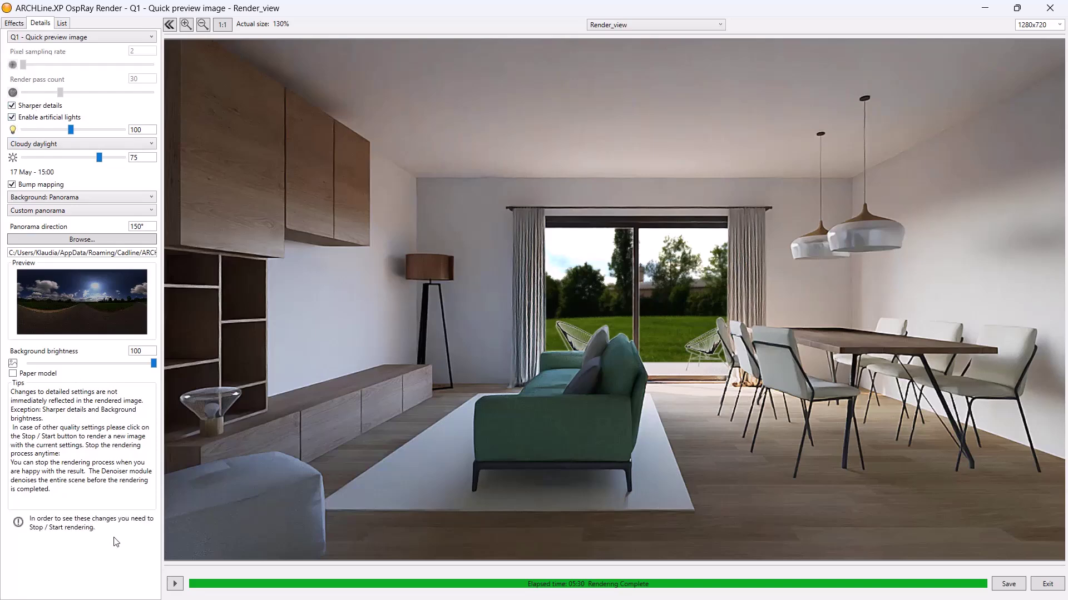
pyautogui.click(177, 584)
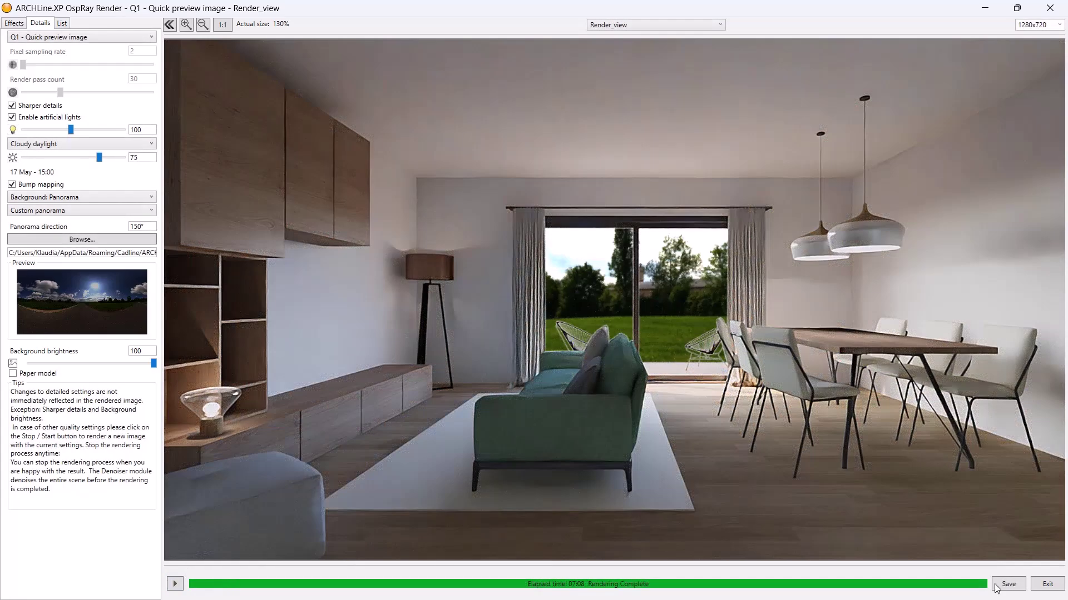
# Save the lit render as Render_08
pyautogui.click(996, 587)
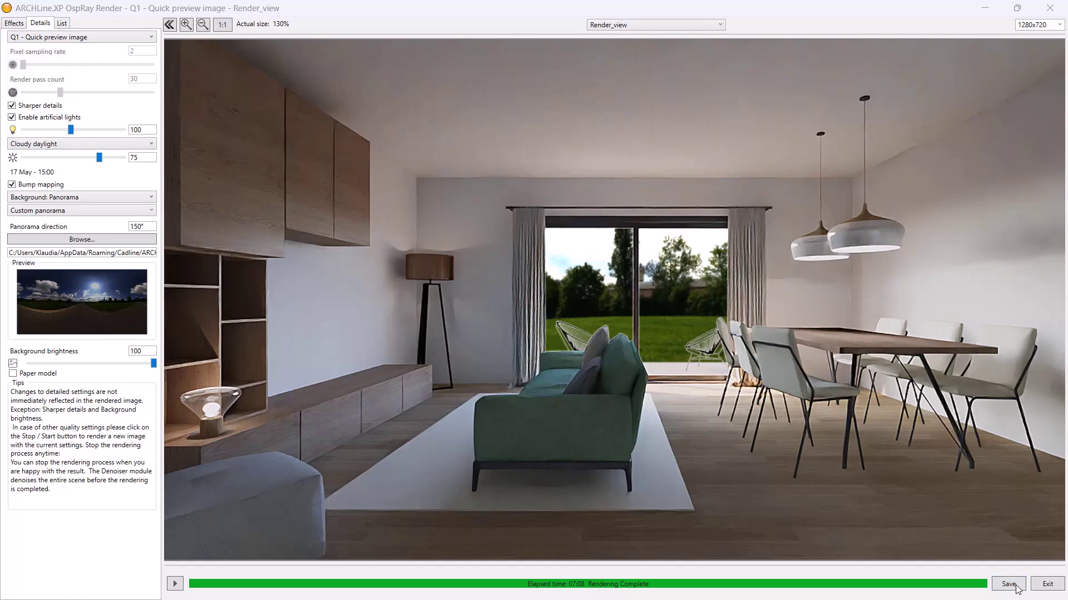
pyautogui.click(221, 228)
pyautogui.doubleClick(135, 274)
pyautogui.click(135, 275)
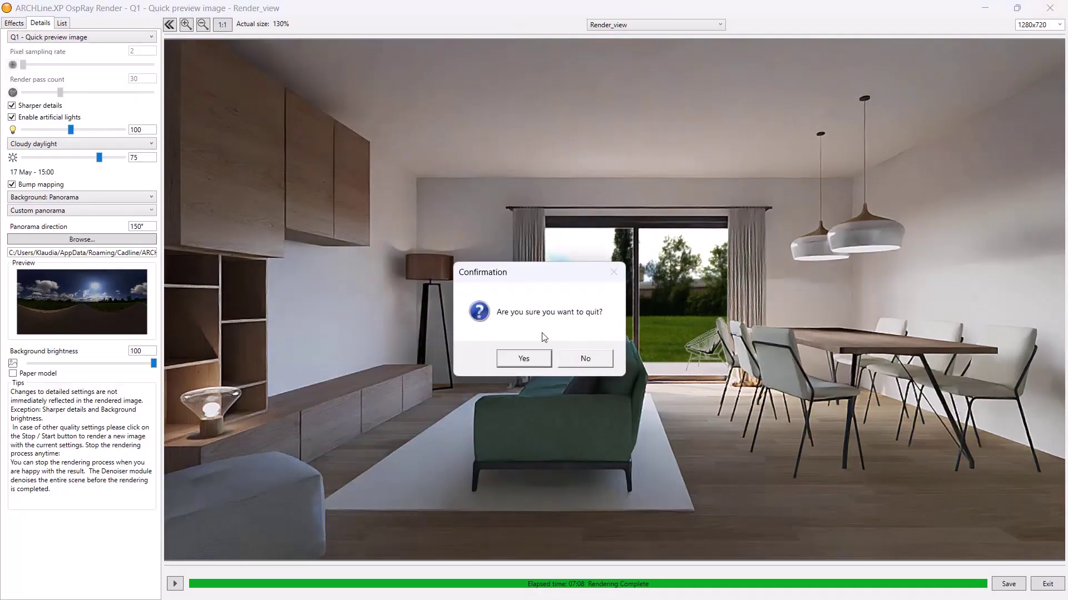
# Confirm quitting the render, then untick On under Light sources (2) for both pendant lamps
pyautogui.click(528, 360)
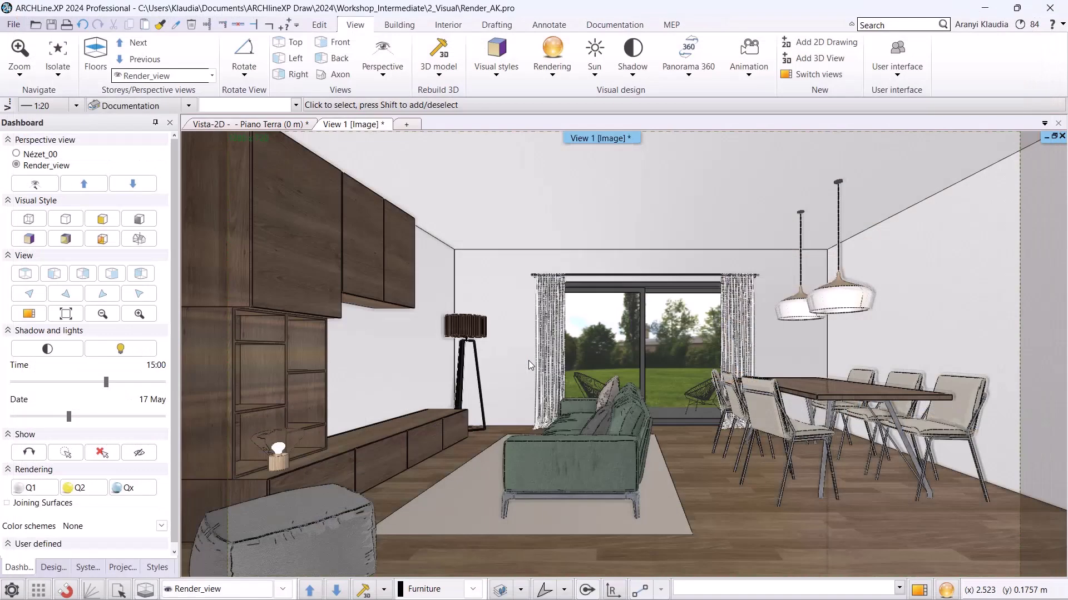
pyautogui.click(844, 310)
pyautogui.keyDown('shift'); pyautogui.click(805, 315); pyautogui.keyUp('shift')
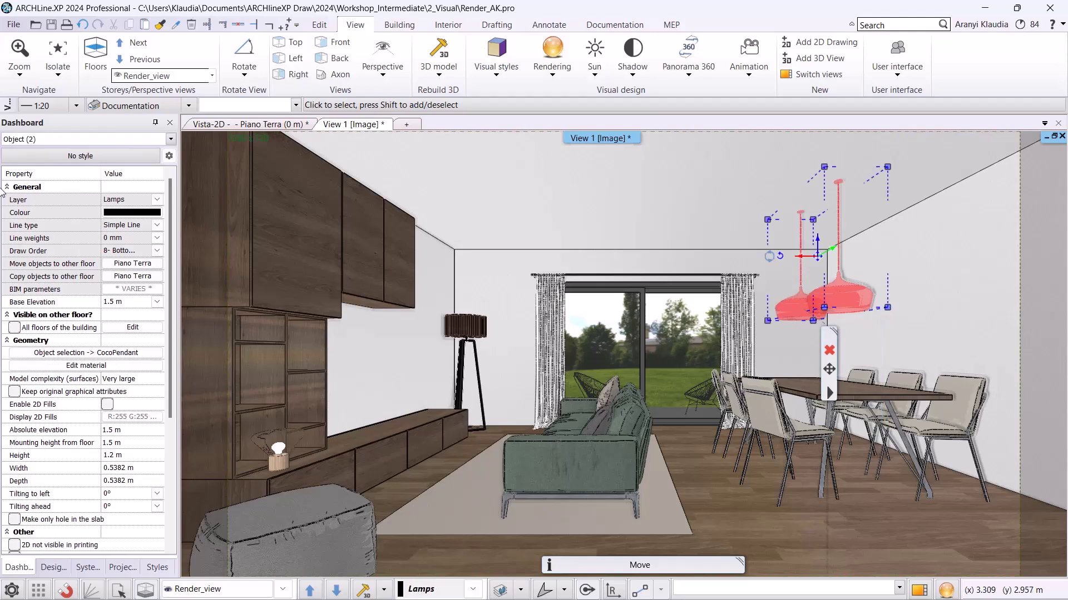
pyautogui.click(22, 139)
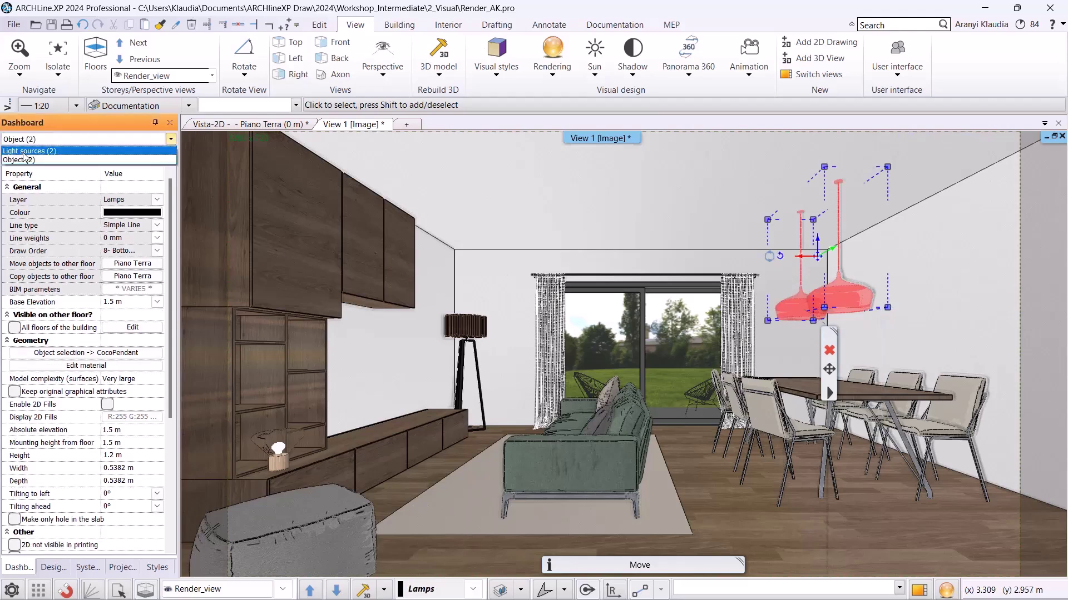
pyautogui.click(23, 152)
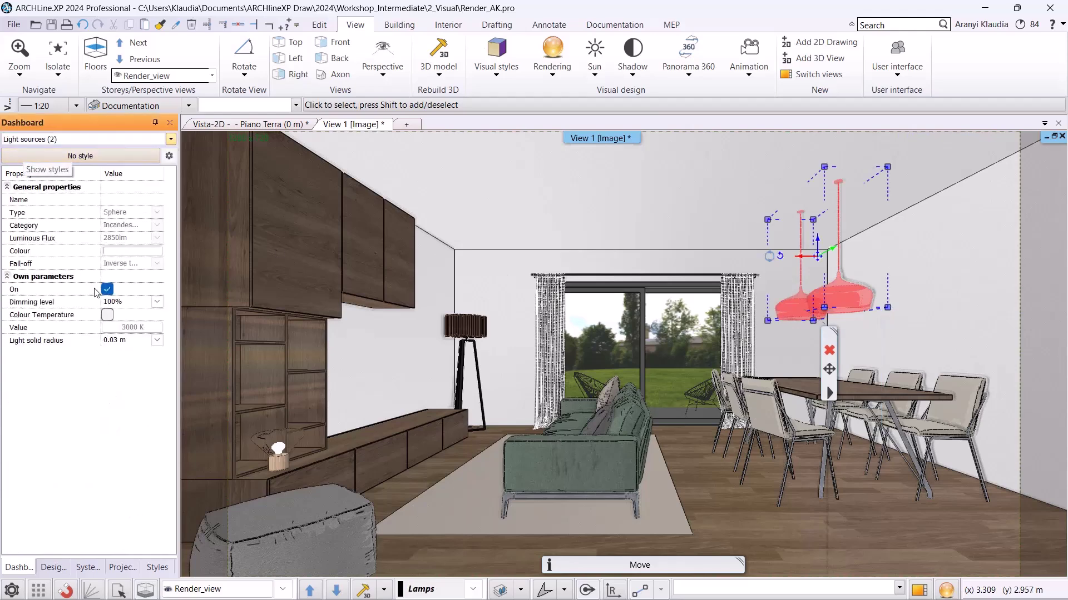
pyautogui.click(106, 291)
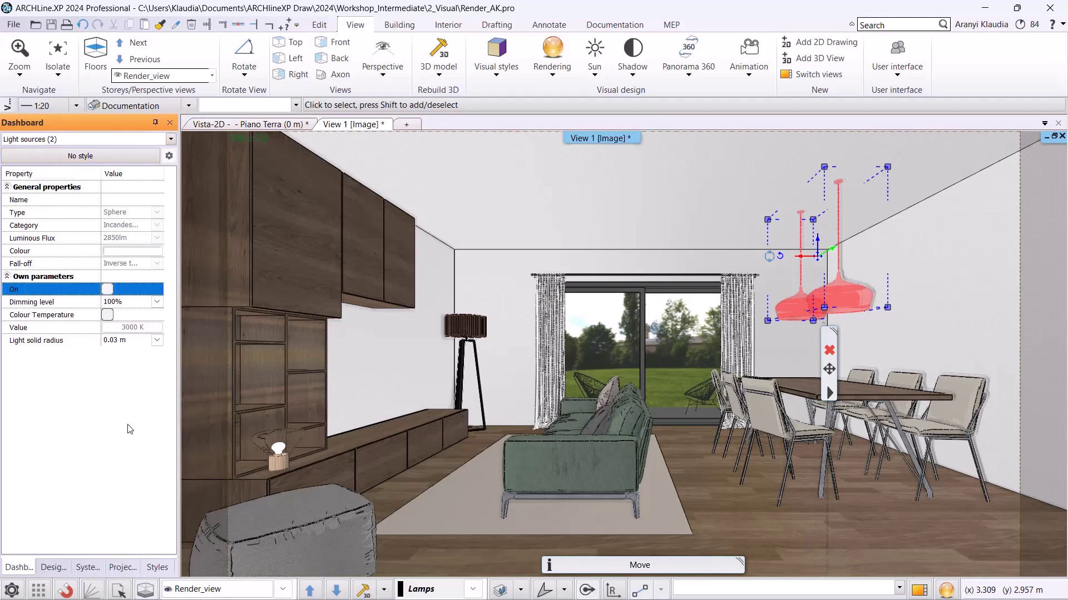
pyautogui.press('Escape')
# Start a standalone render with artificial lights enabled, maximizing the render window
pyautogui.click(946, 589)
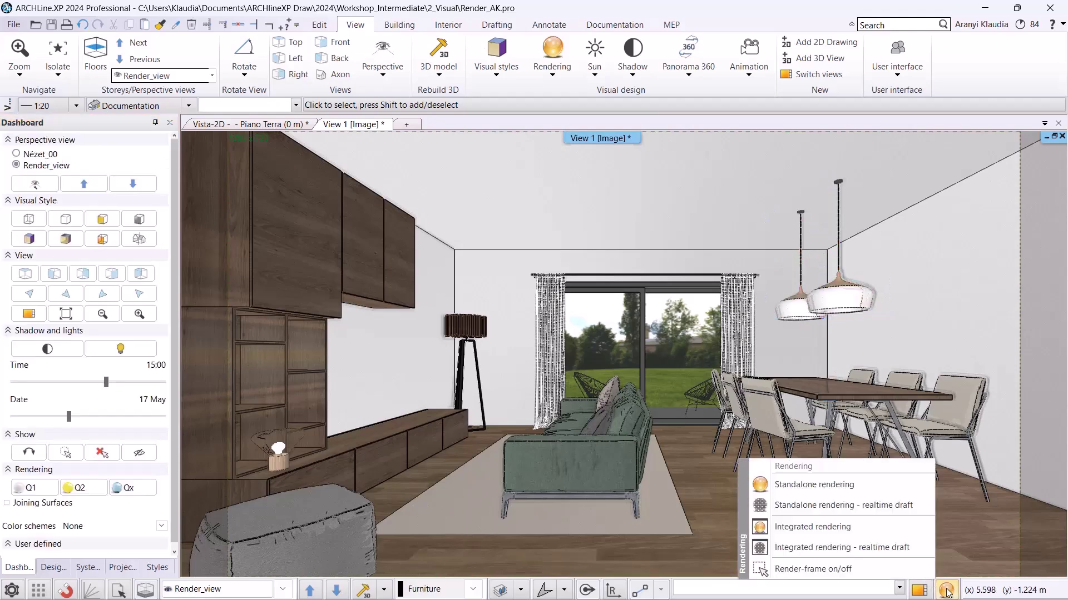
pyautogui.click(844, 486)
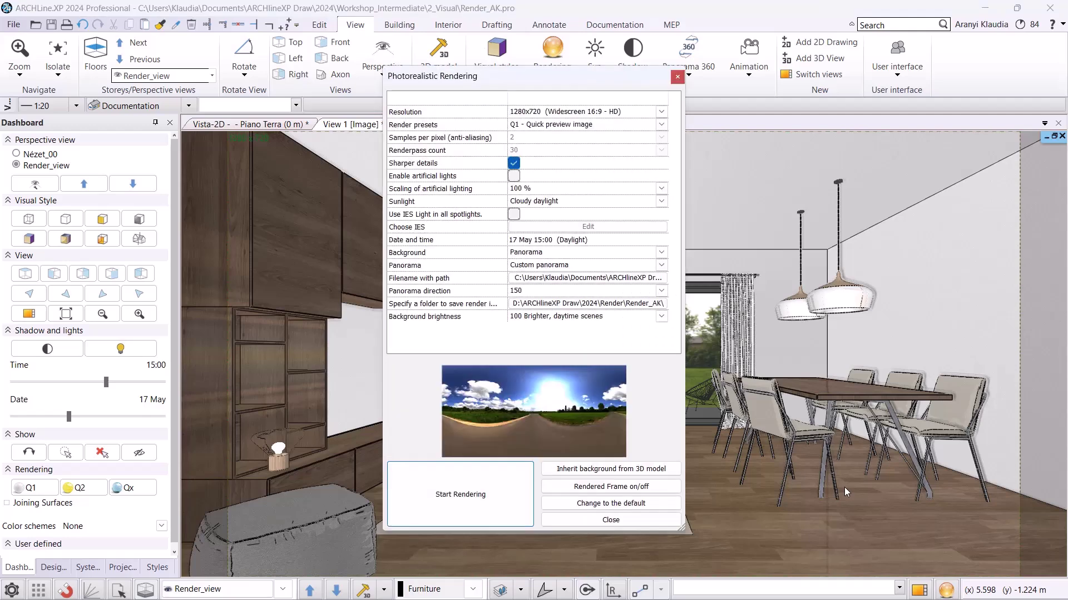
pyautogui.click(513, 175)
pyautogui.click(499, 473)
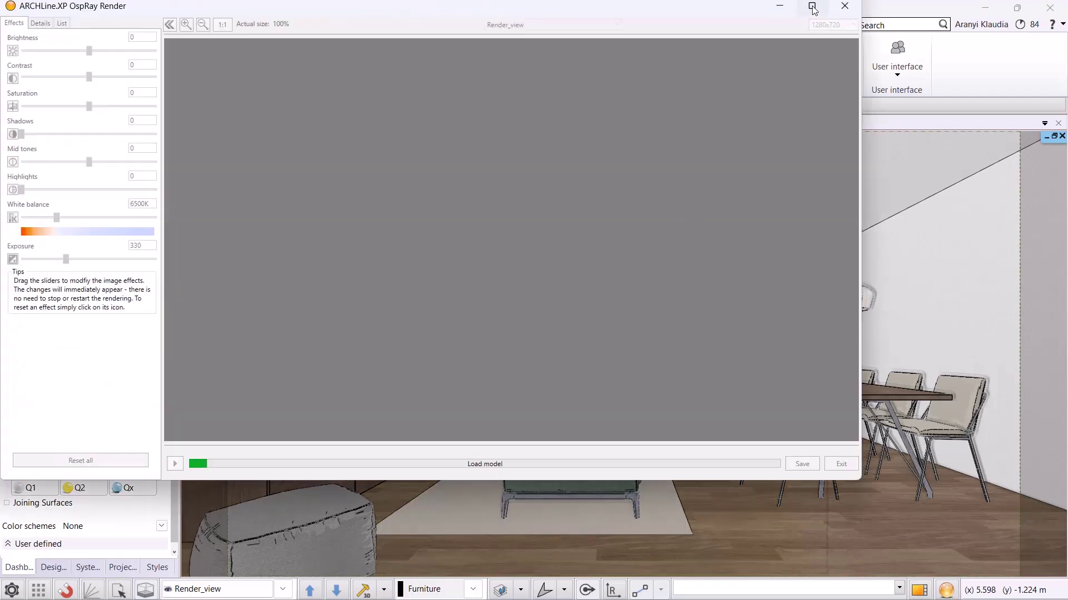
pyautogui.click(813, 7)
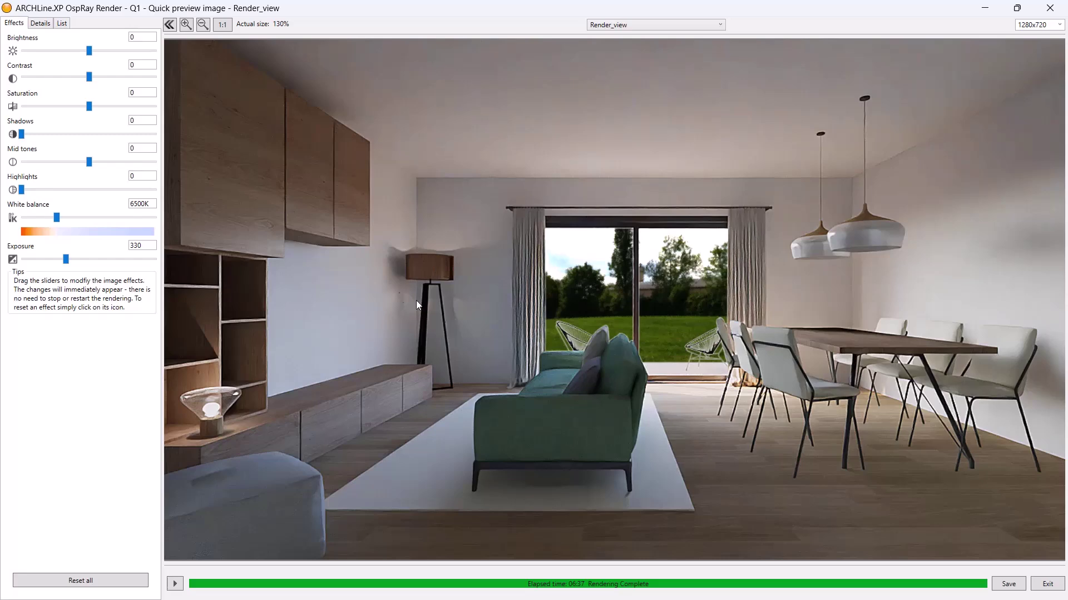
# Raise the exposure to 400, save the render image, and close the render window
pyautogui.moveTo(66, 262); pyautogui.dragTo(75, 264)
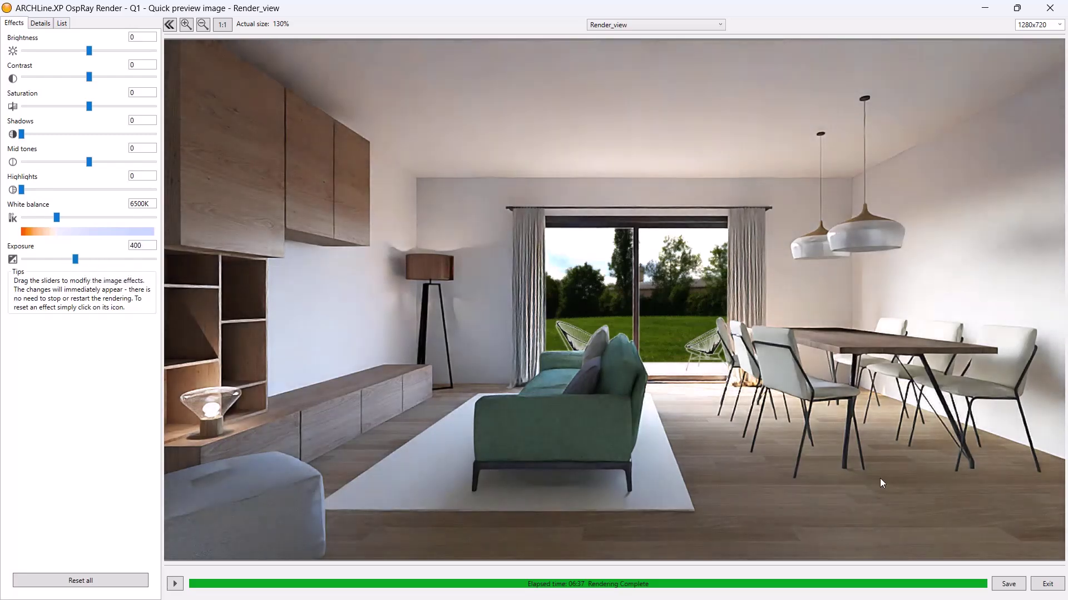
pyautogui.click(1008, 584)
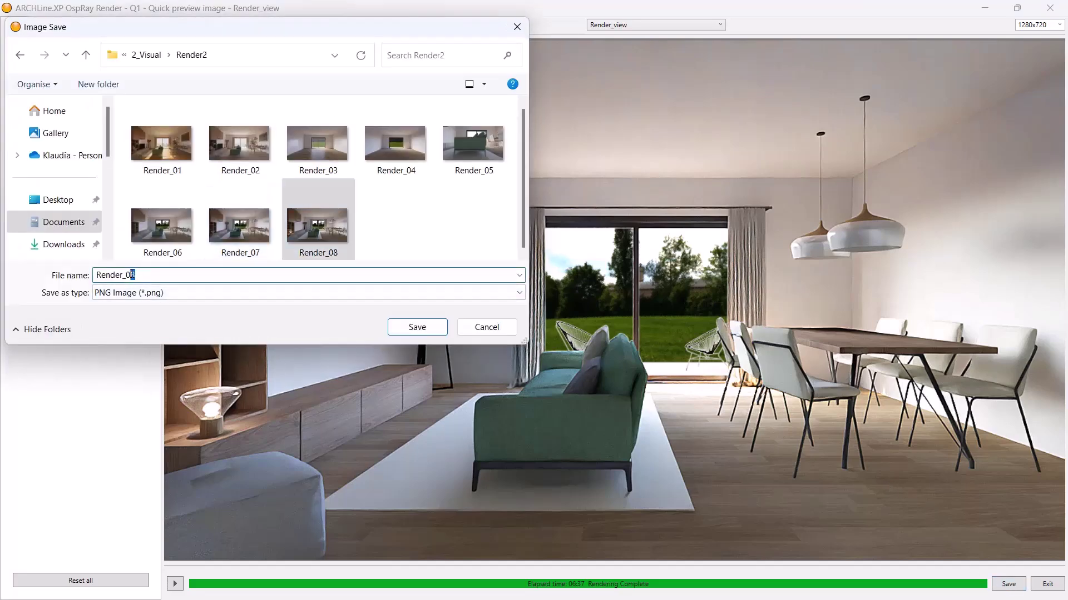
pyautogui.click(416, 327)
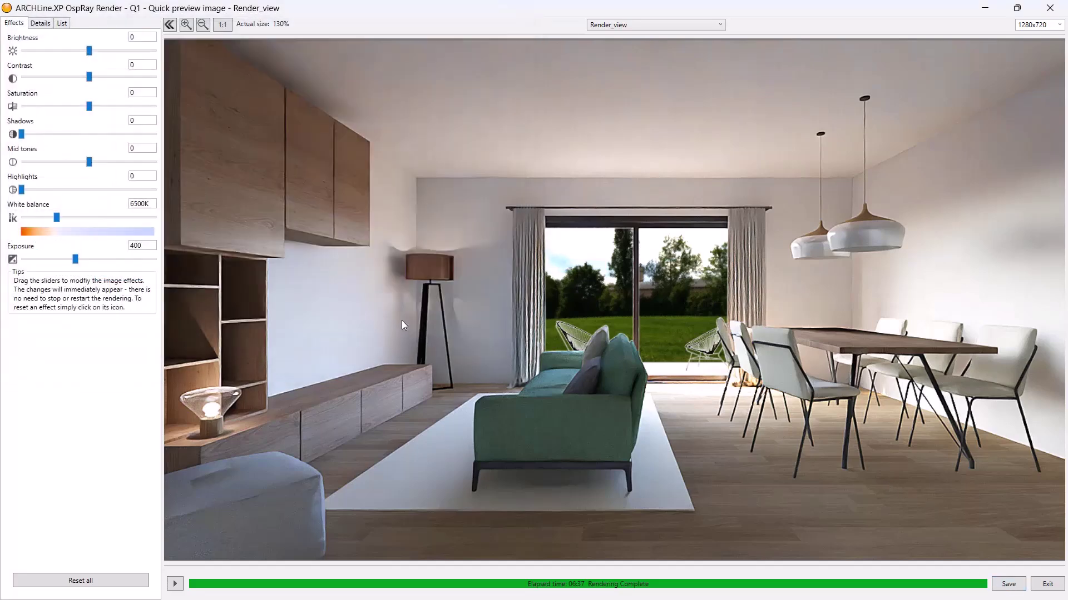
pyautogui.click(1050, 8)
# Confirm quitting the render, add Accessories to the visible layers via Layer Walk, and return to View 1
pyautogui.click(516, 364)
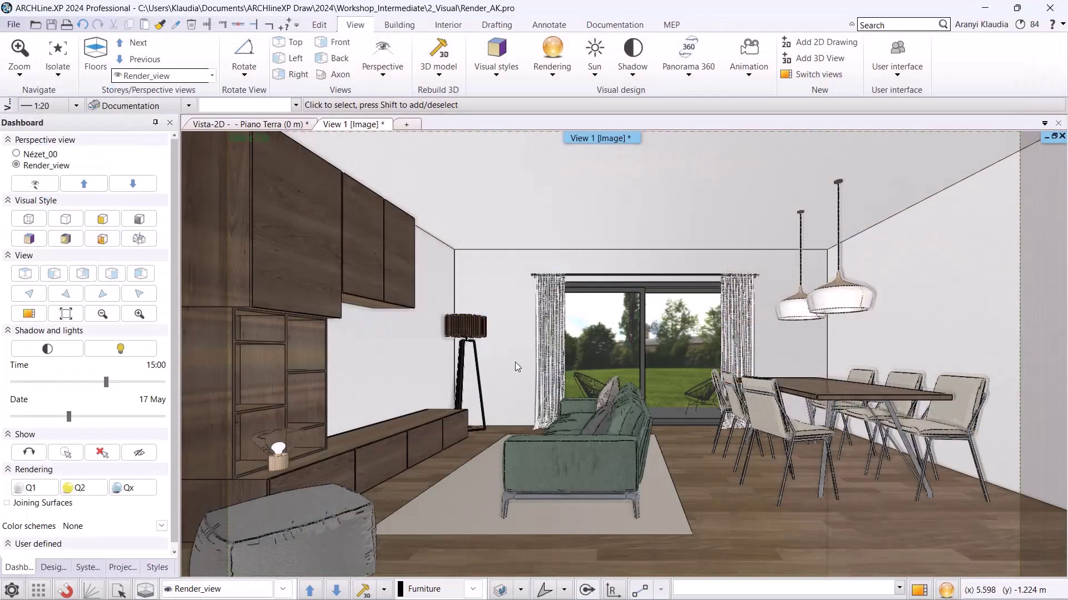
pyautogui.click(232, 126)
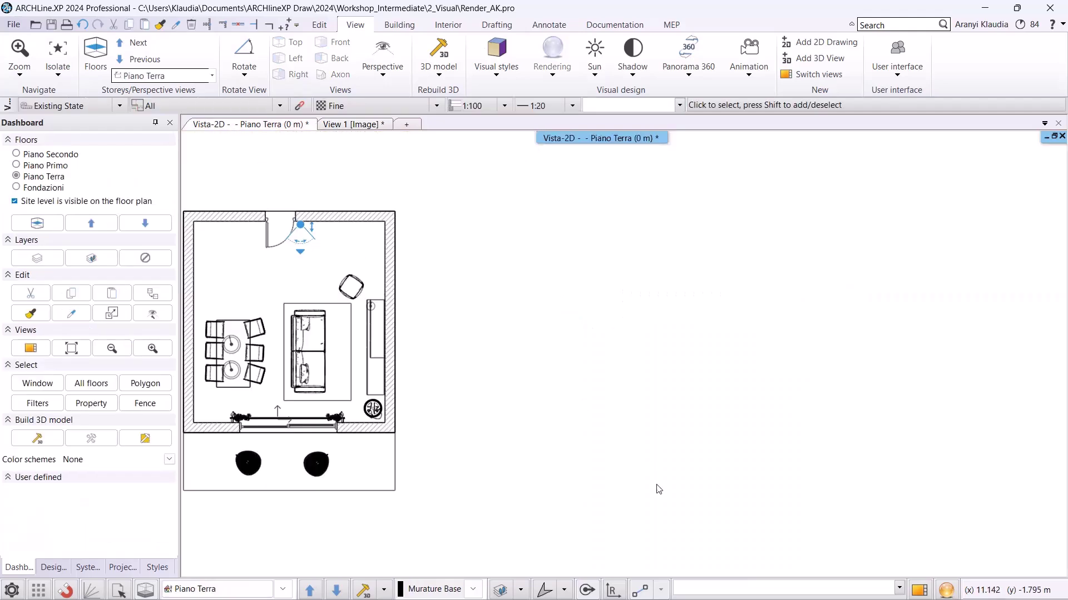
pyautogui.click(500, 589)
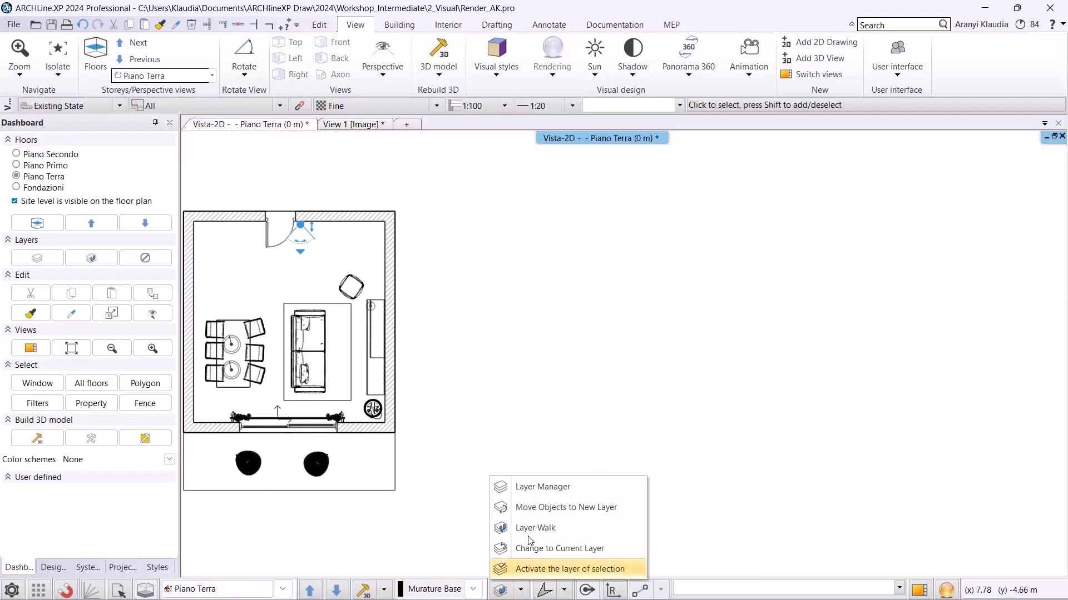
pyautogui.click(528, 527)
pyautogui.keyDown('ctrl'); pyautogui.click(728, 169); pyautogui.keyUp('ctrl')
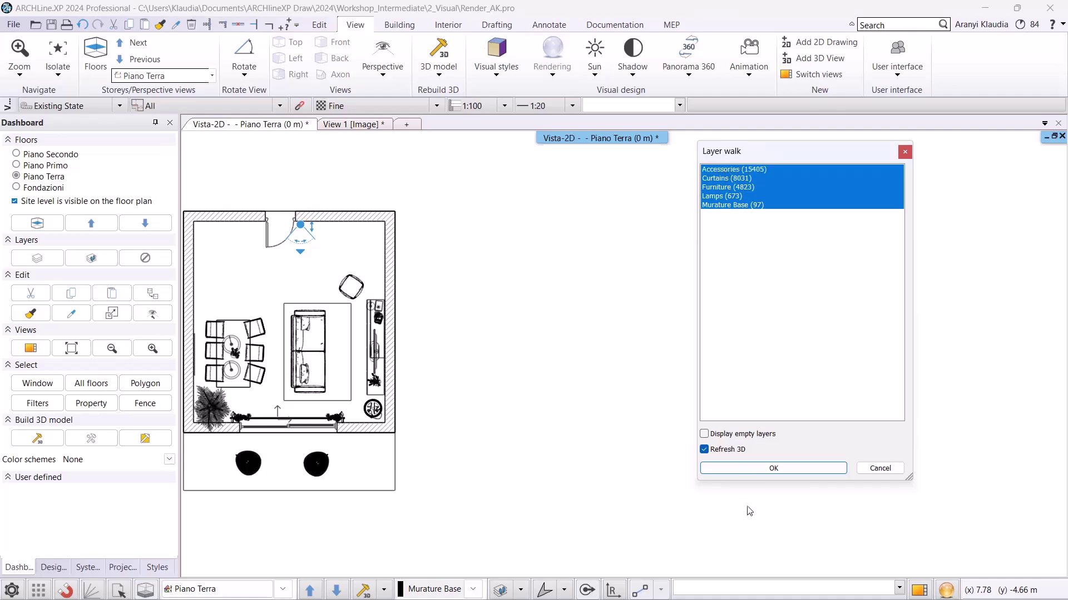
pyautogui.click(749, 470)
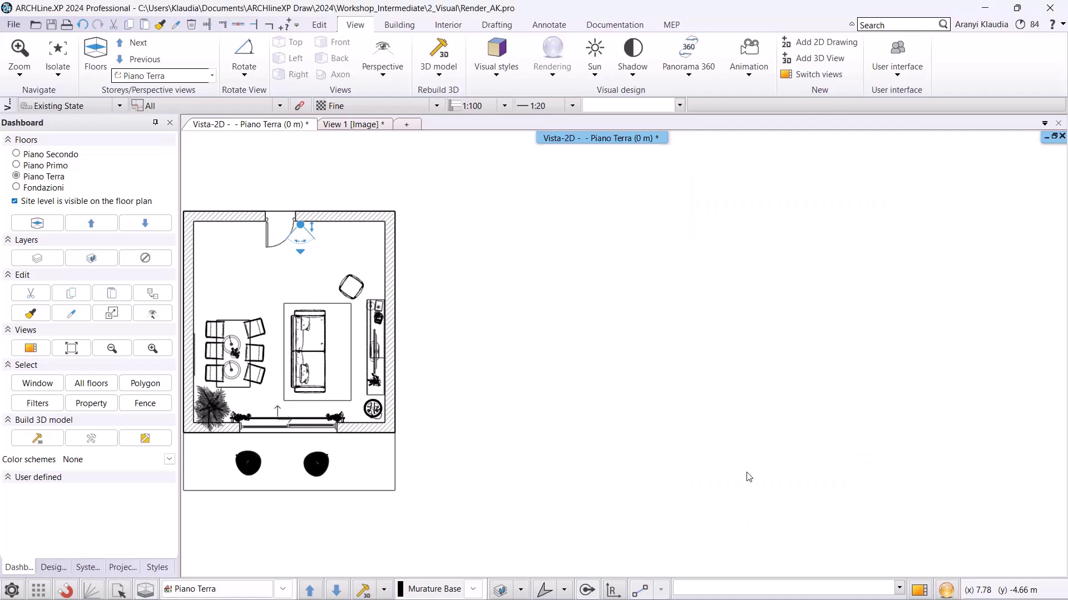
pyautogui.hotkey('ctrl', 'Tab')
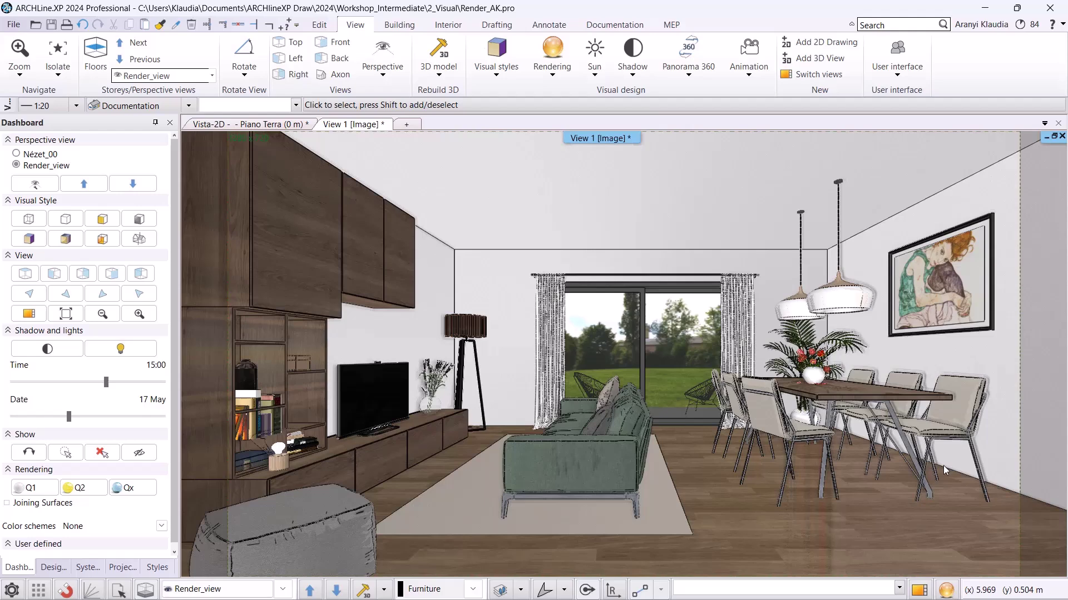
# Start a 1920x1080 Full HD photorealistic render of Render_view with the Q2 preset
pyautogui.click(946, 590)
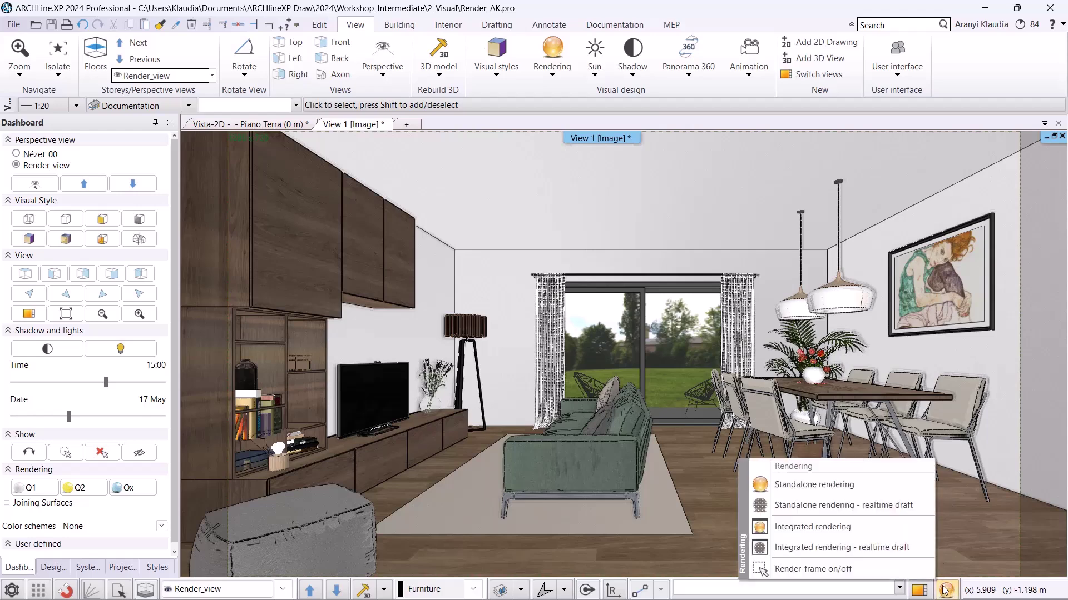
pyautogui.click(868, 495)
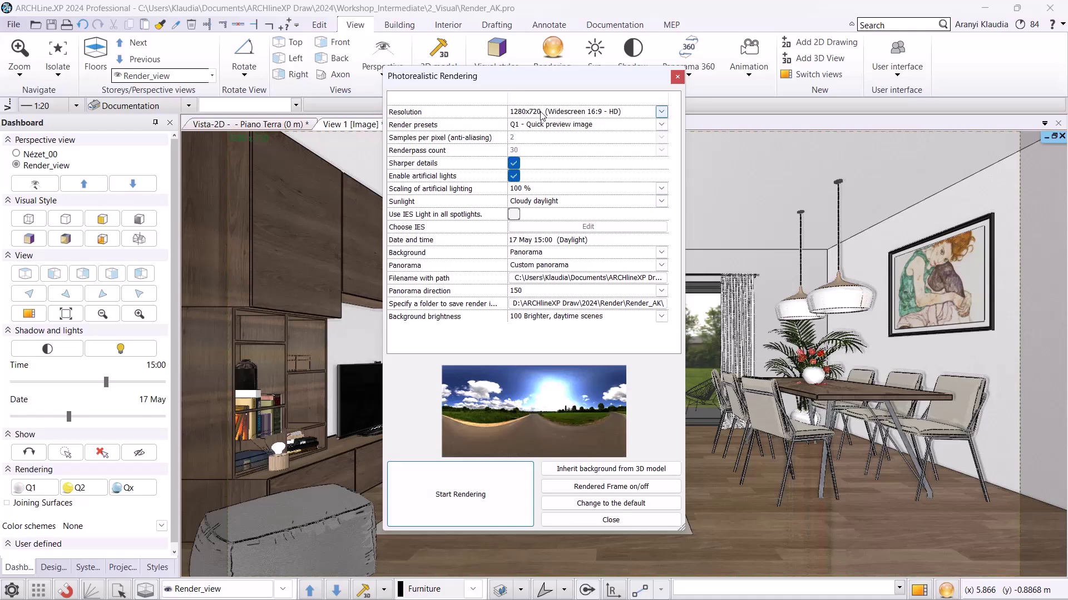
pyautogui.click(541, 115)
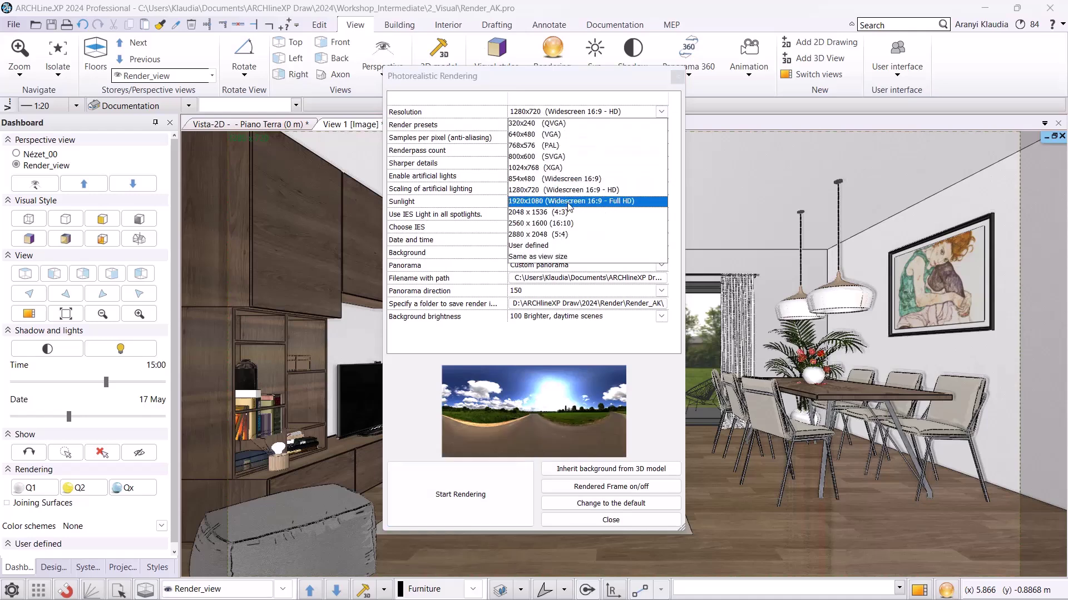
pyautogui.click(568, 206)
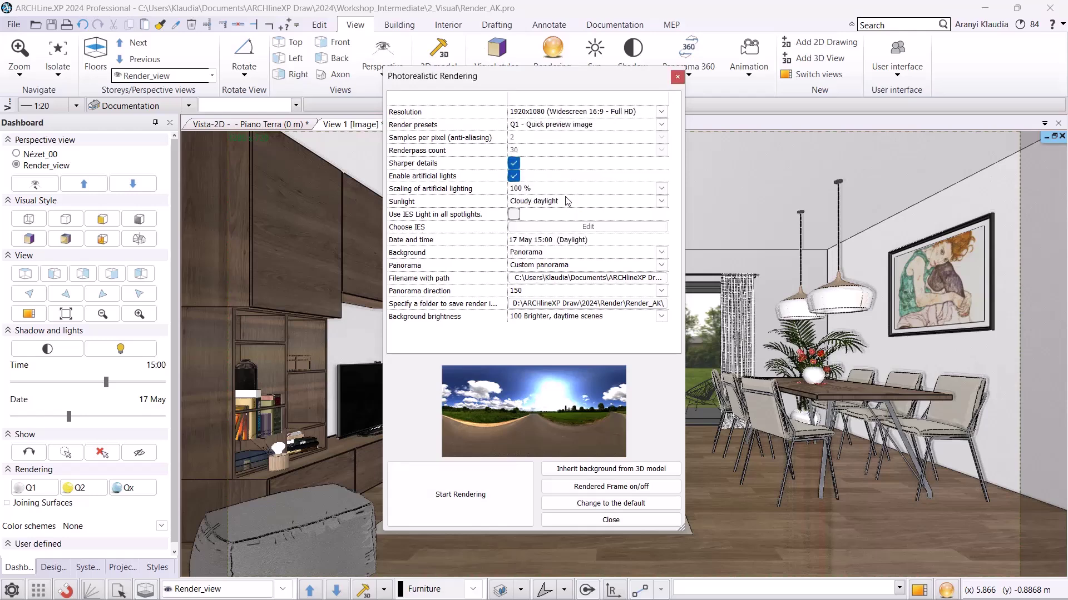
pyautogui.click(545, 125)
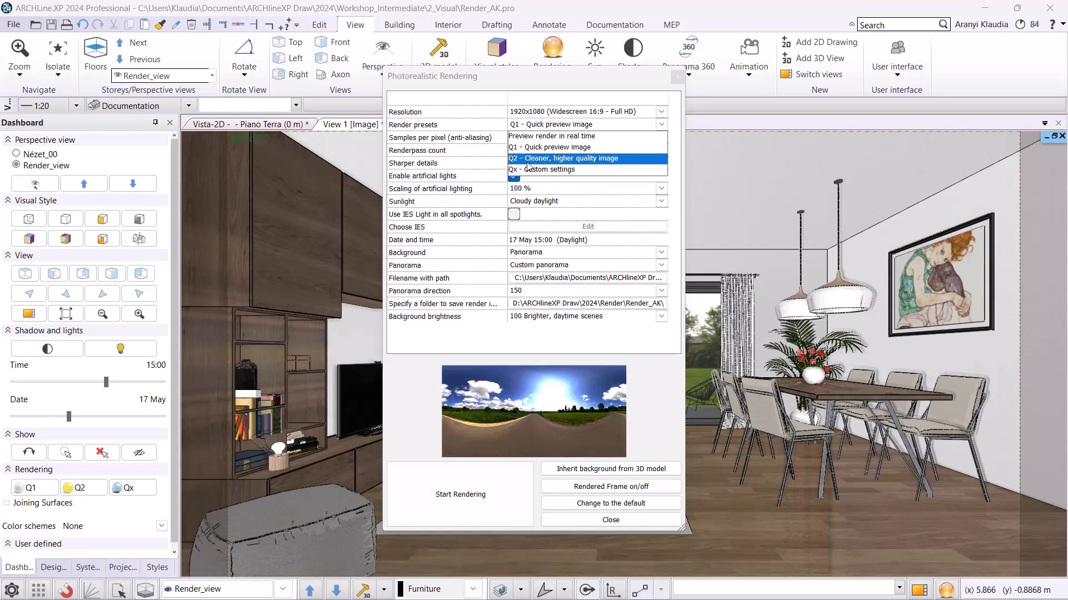
pyautogui.click(527, 161)
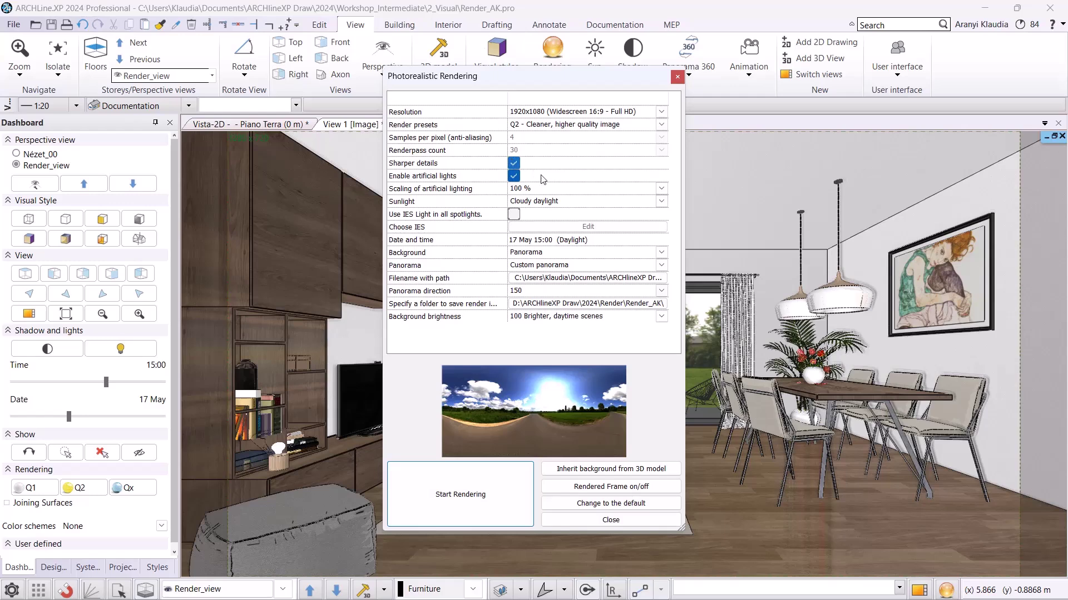
pyautogui.click(498, 493)
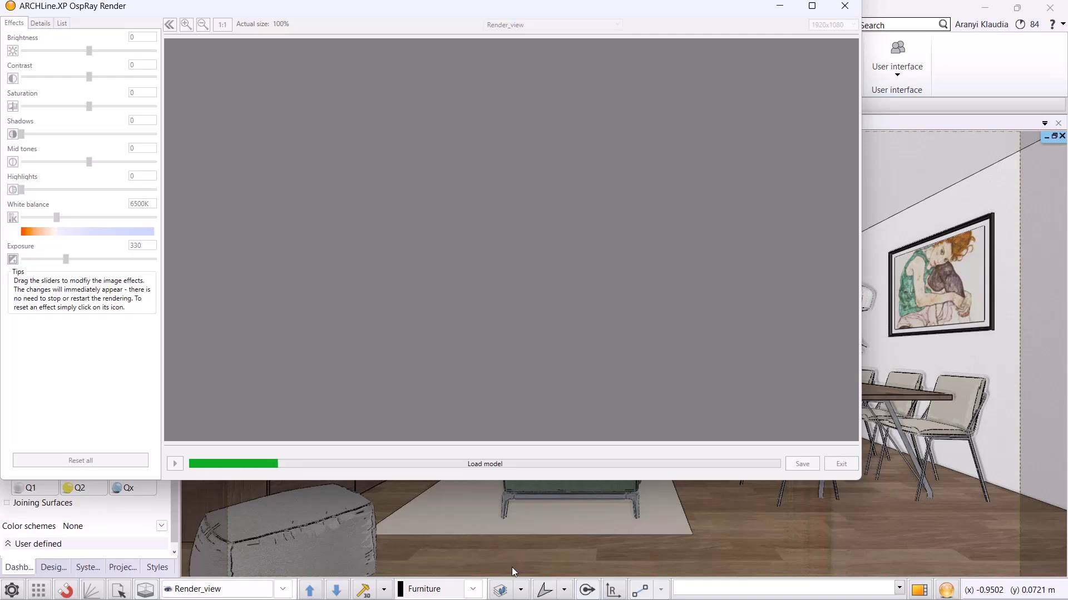
# Maximize the finished Full HD Q2 render and name its save file Render_10_Q2_1920
pyautogui.click(810, 11)
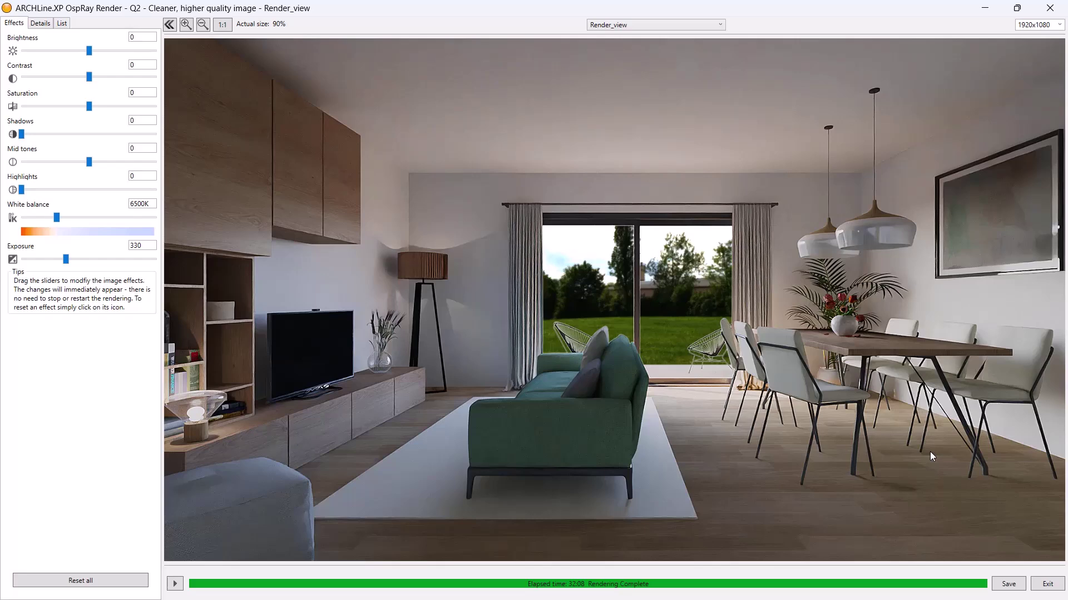
pyautogui.click(1008, 584)
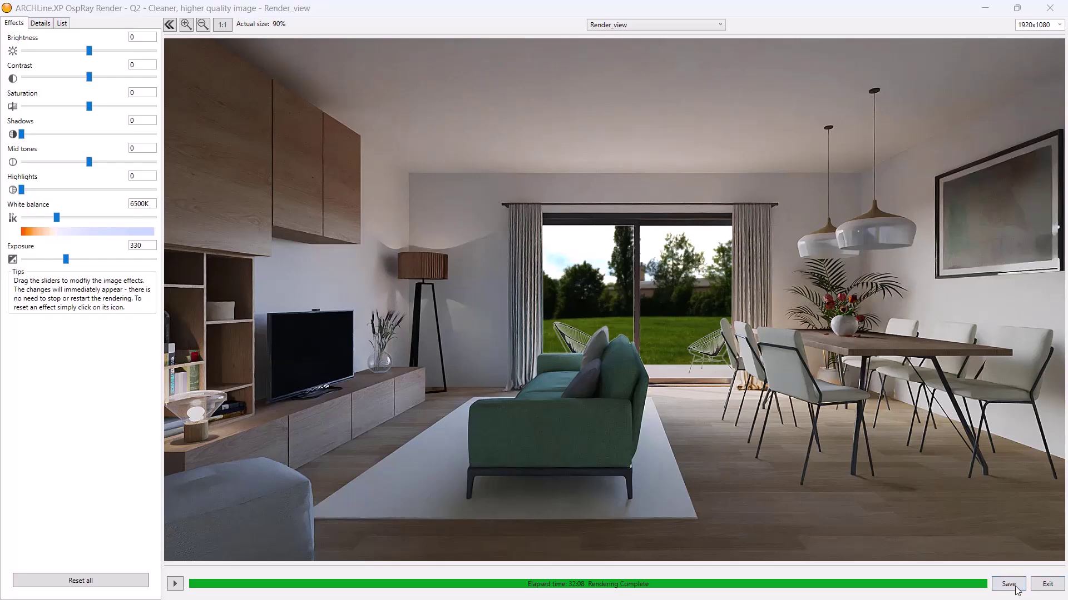
pyautogui.moveTo(179, 275); pyautogui.dragTo(124, 274)
pyautogui.write('10')
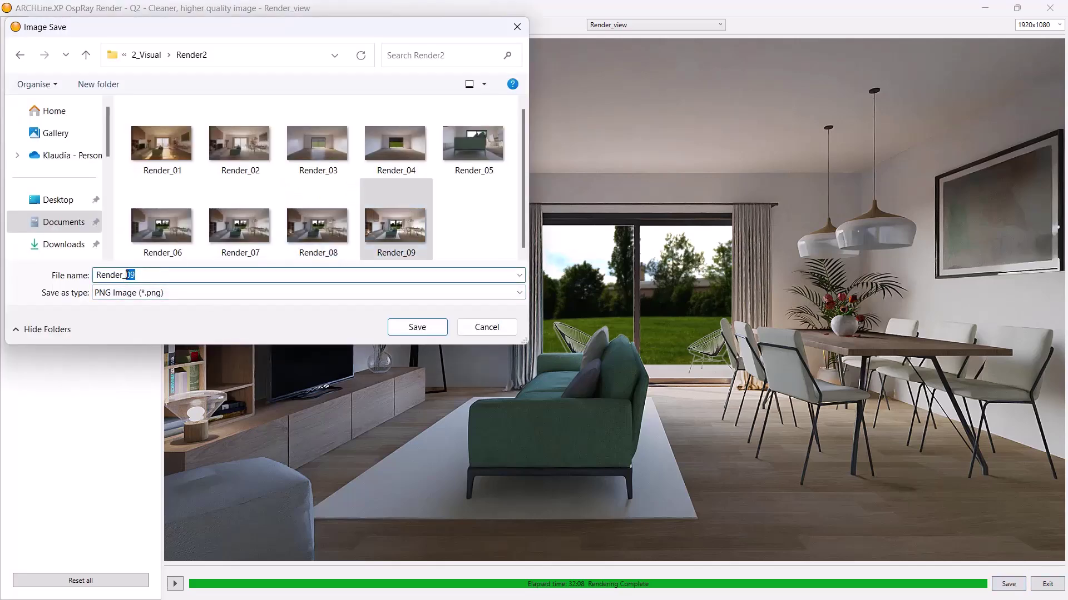
pyautogui.write('_')
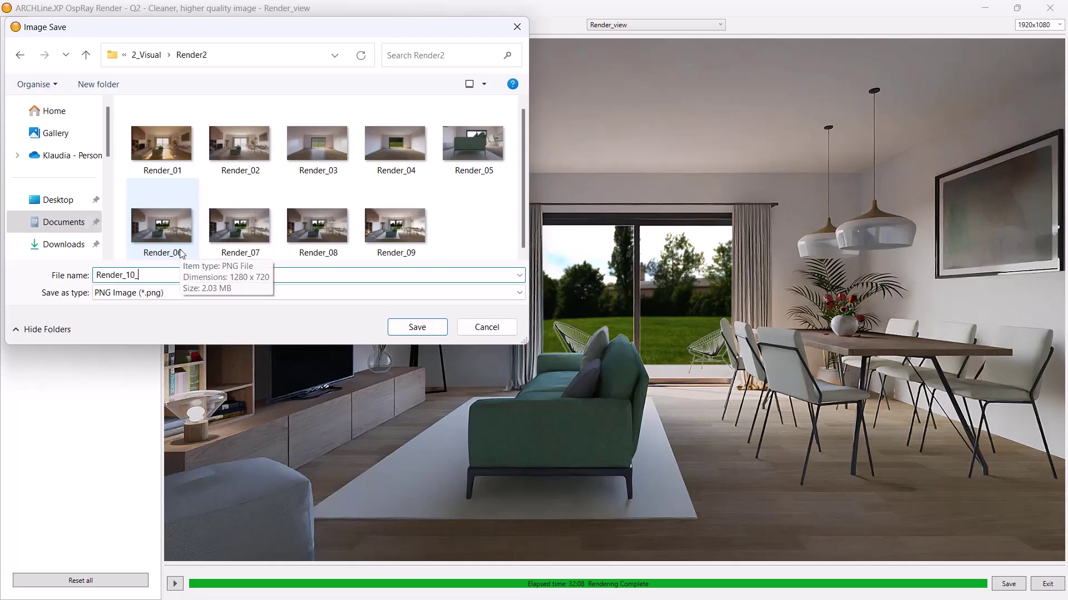
pyautogui.write('Q2')
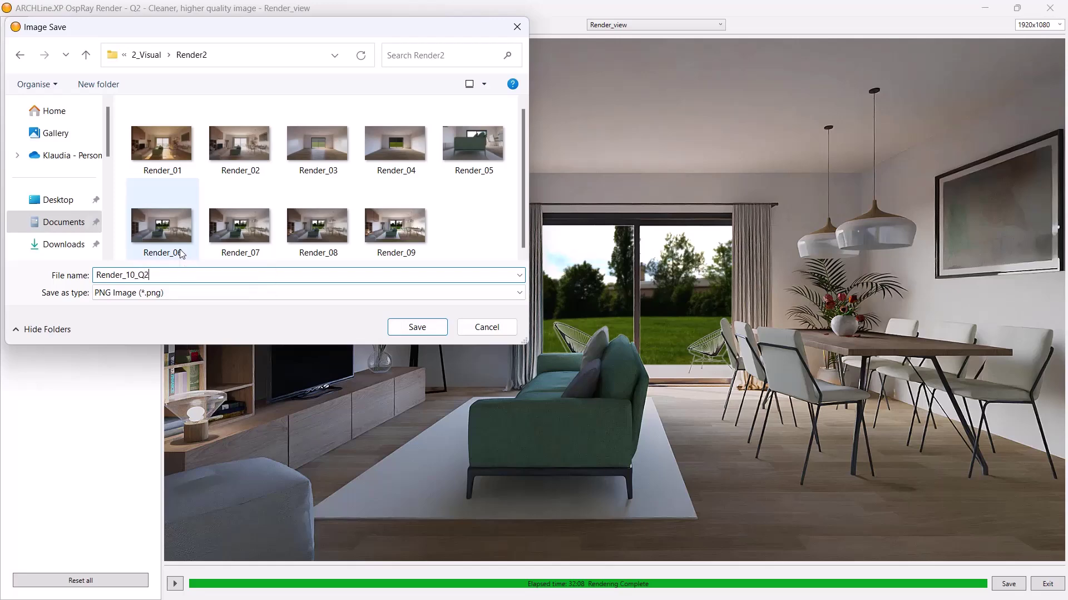
pyautogui.write('_1920')
# Save the plain render, then raise exposure to 400 and brightness to 5
pyautogui.click(412, 331)
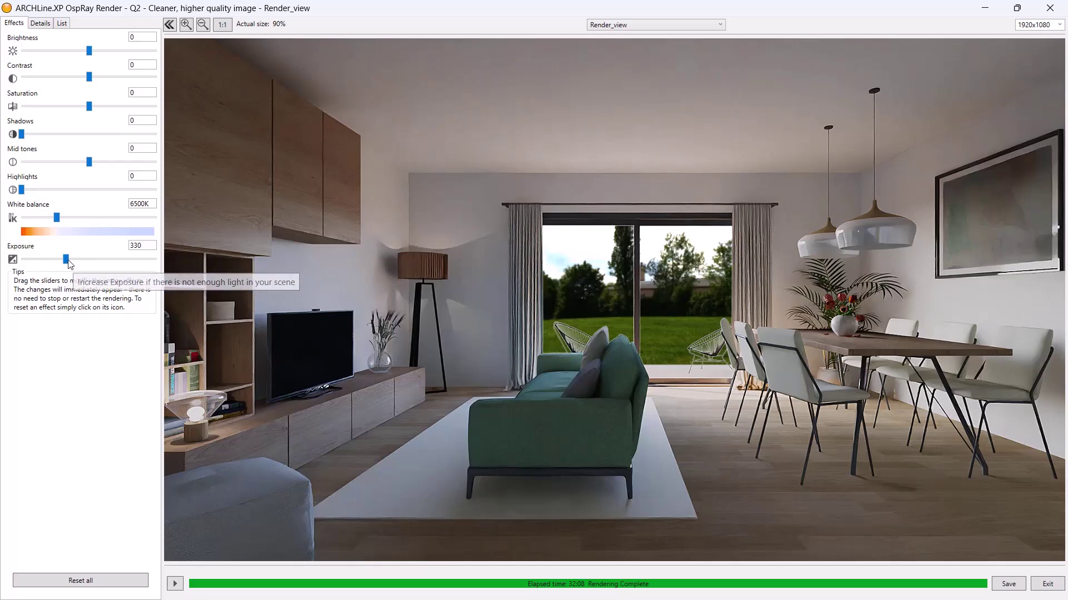
pyautogui.moveTo(70, 264); pyautogui.dragTo(79, 264)
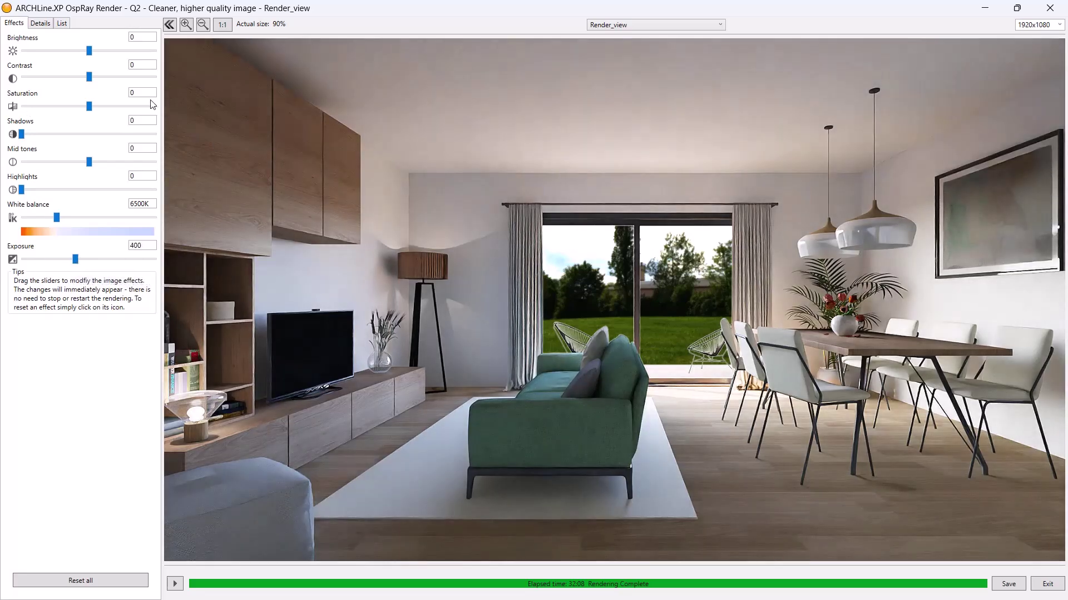
pyautogui.moveTo(89, 52); pyautogui.dragTo(96, 79)
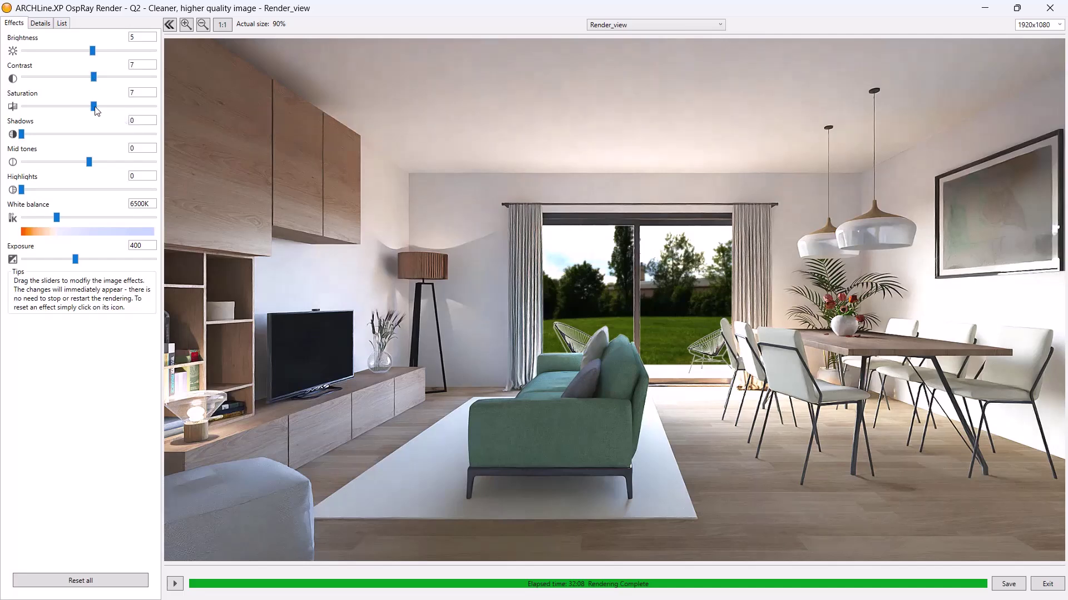
# Reset saturation and set contrast 7, highlights 31 and white balance 6169K
pyautogui.moveTo(89, 106)
pyautogui.mouseDown()
pyautogui.moveTo(126, 108)
pyautogui.moveTo(91, 108)
pyautogui.mouseUp()
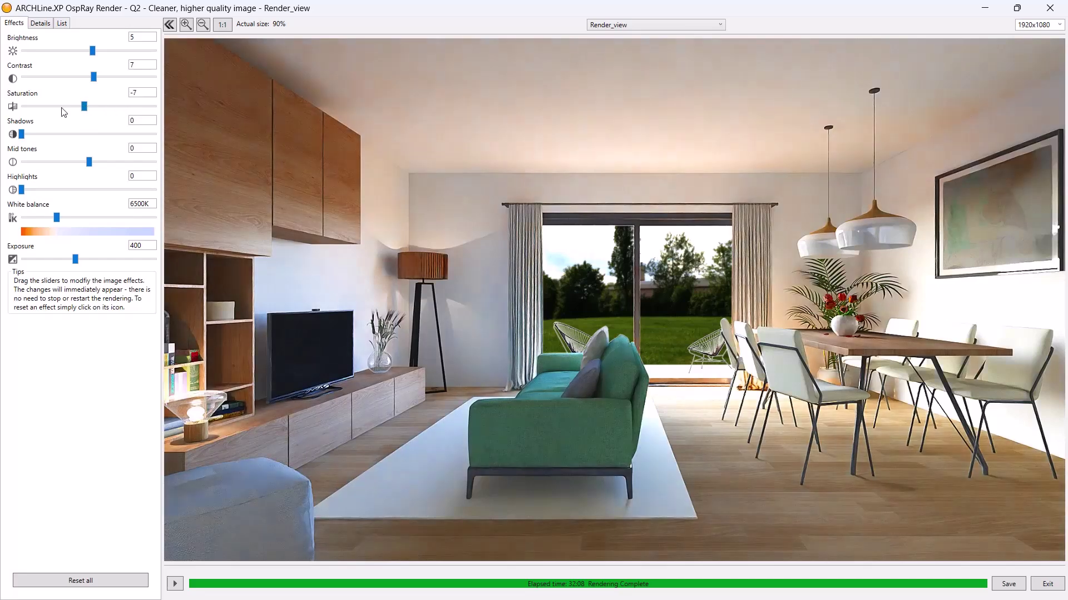
pyautogui.click(13, 106)
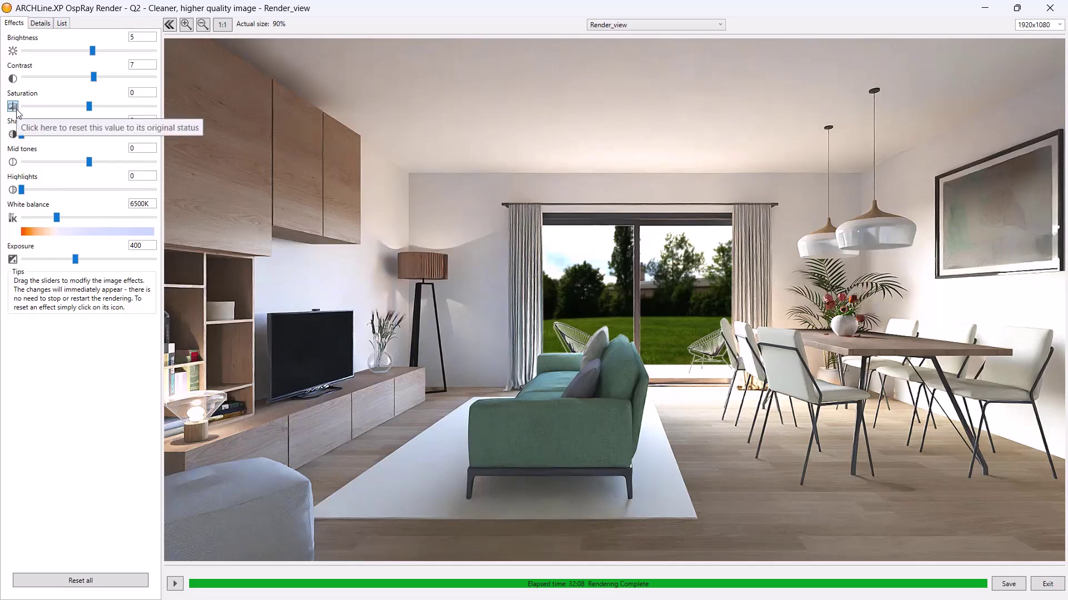
pyautogui.moveTo(22, 135)
pyautogui.mouseDown()
pyautogui.moveTo(84, 139)
pyautogui.moveTo(21, 137)
pyautogui.mouseUp()
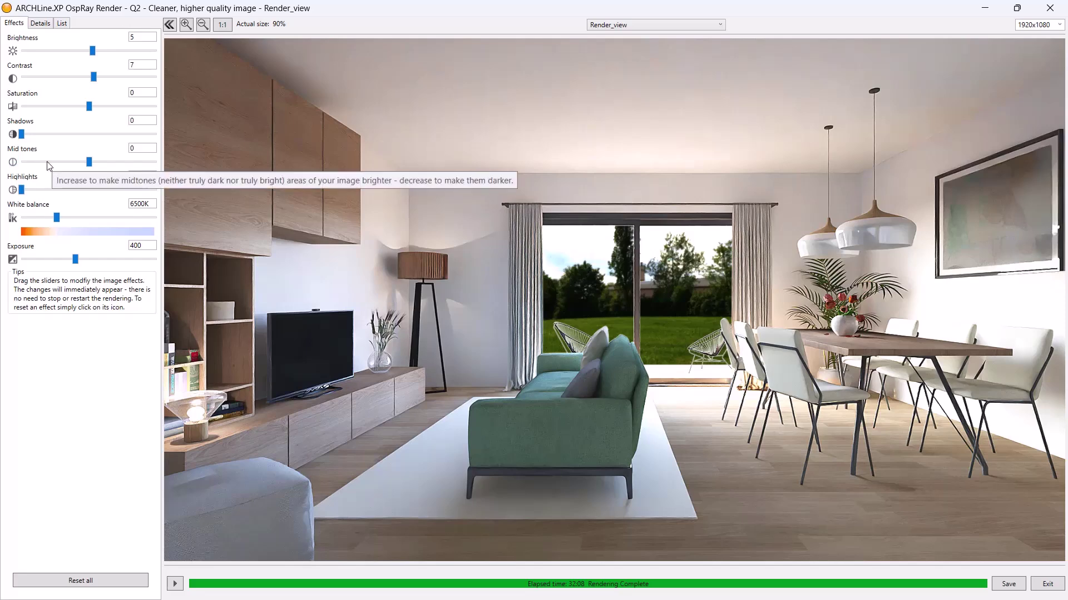
pyautogui.moveTo(22, 190); pyautogui.dragTo(65, 196)
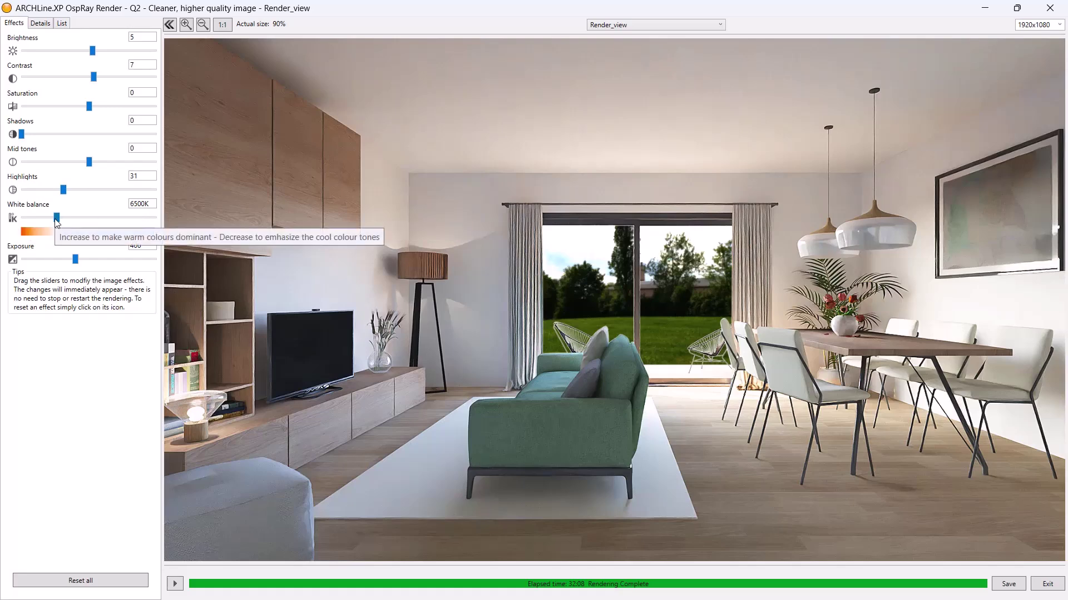
pyautogui.moveTo(56, 219)
pyautogui.mouseDown()
pyautogui.moveTo(66, 224)
pyautogui.moveTo(53, 223)
pyautogui.mouseUp()
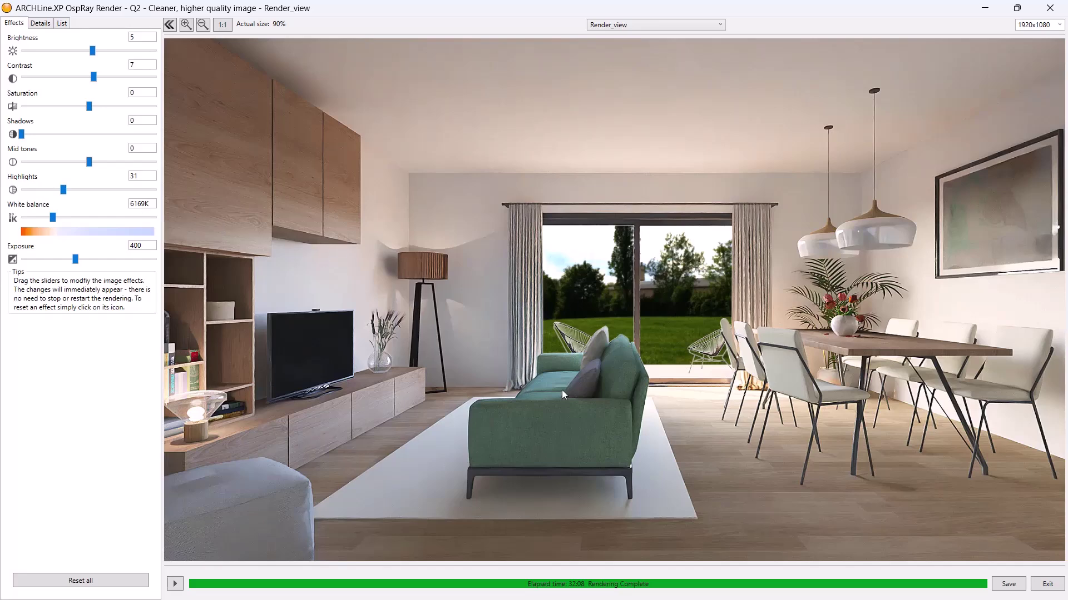
# Save the effect-adjusted render in Render2 as Render_10_Q2_1920_effect
pyautogui.click(1008, 584)
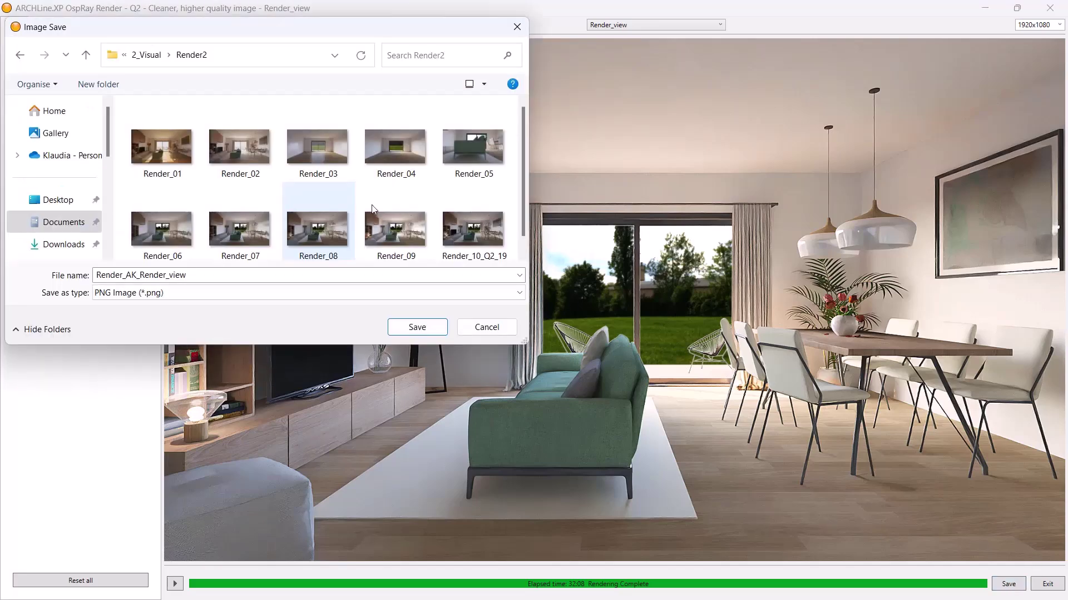
pyautogui.click(458, 221)
pyautogui.doubleClick(183, 276)
pyautogui.click(183, 277)
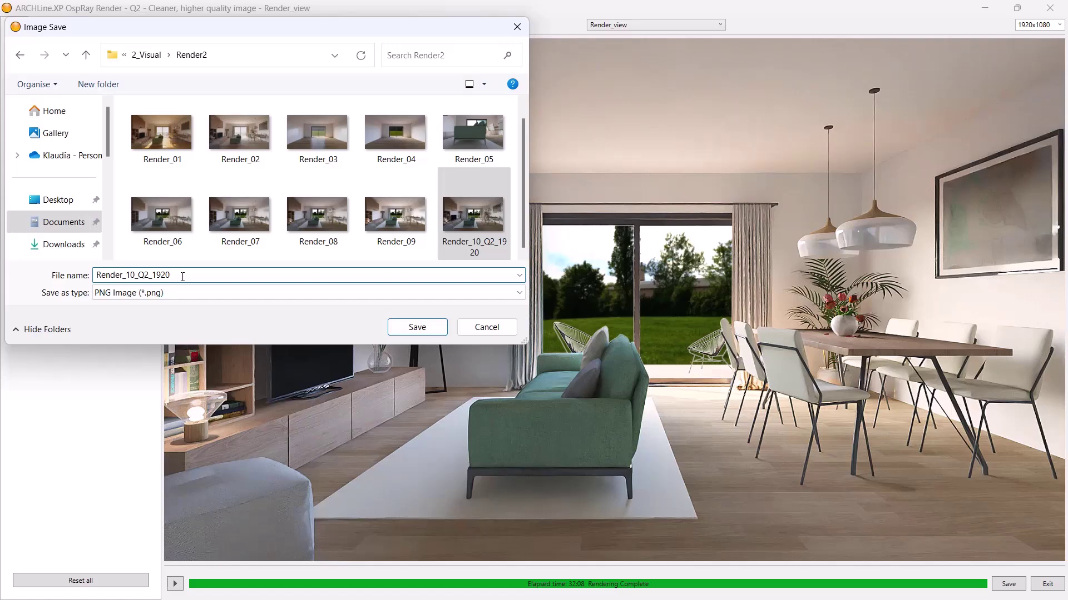
pyautogui.write('_effect')
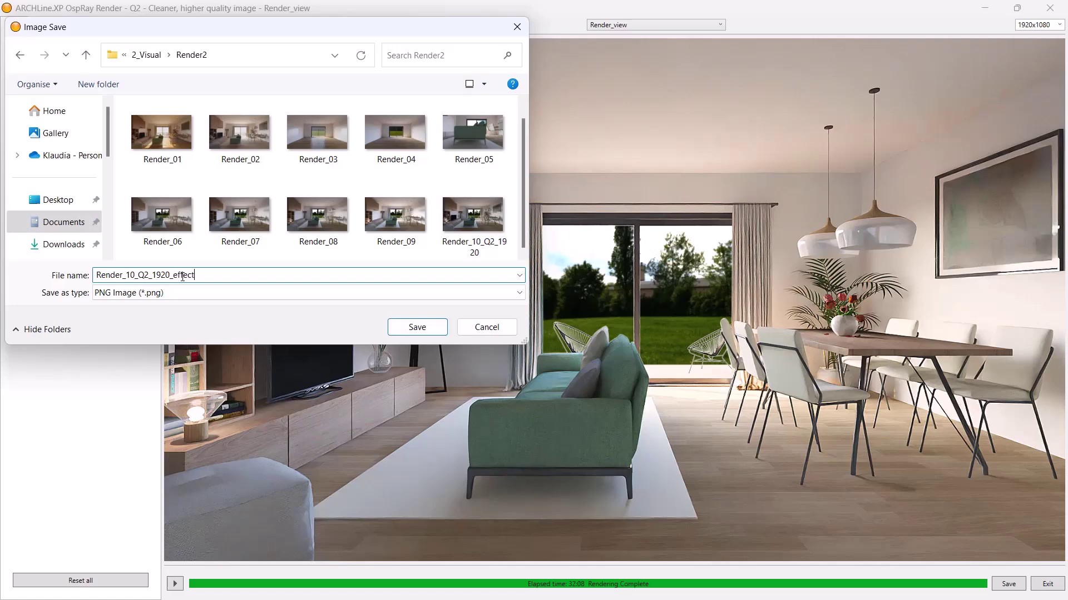
pyautogui.click(394, 328)
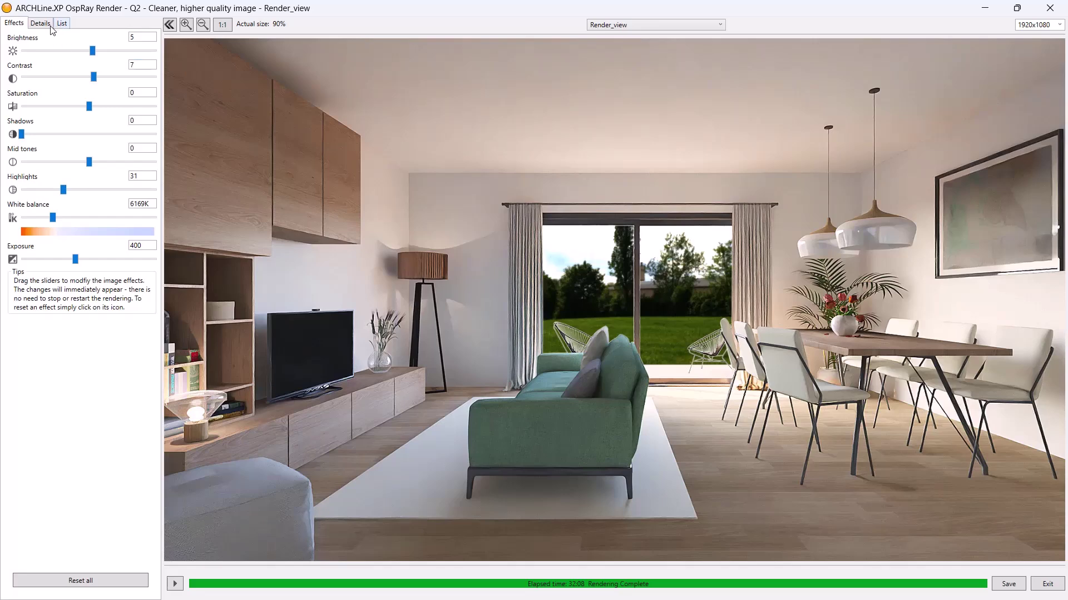
# Choose the Qx - Custom settings quality preset (sampling rate 10, 30 passes) on the Details tab
pyautogui.click(35, 26)
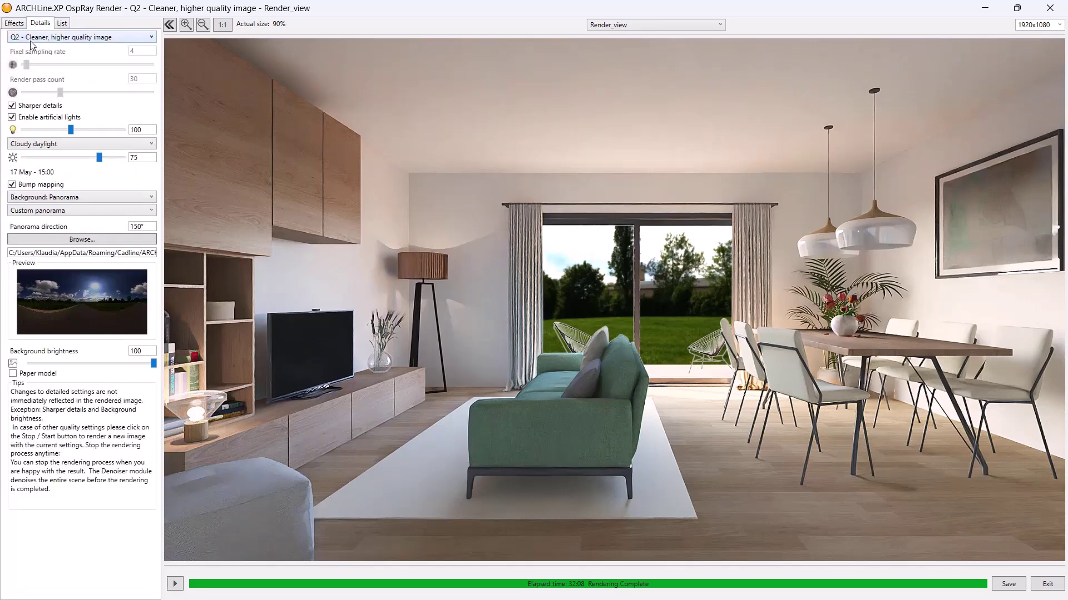
pyautogui.click(30, 38)
pyautogui.click(35, 82)
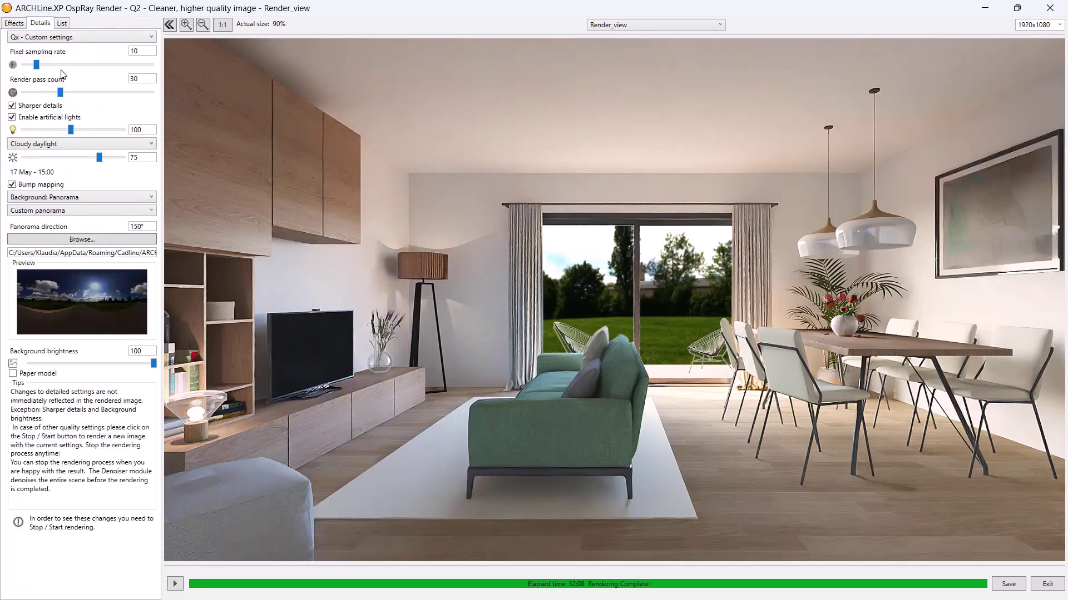